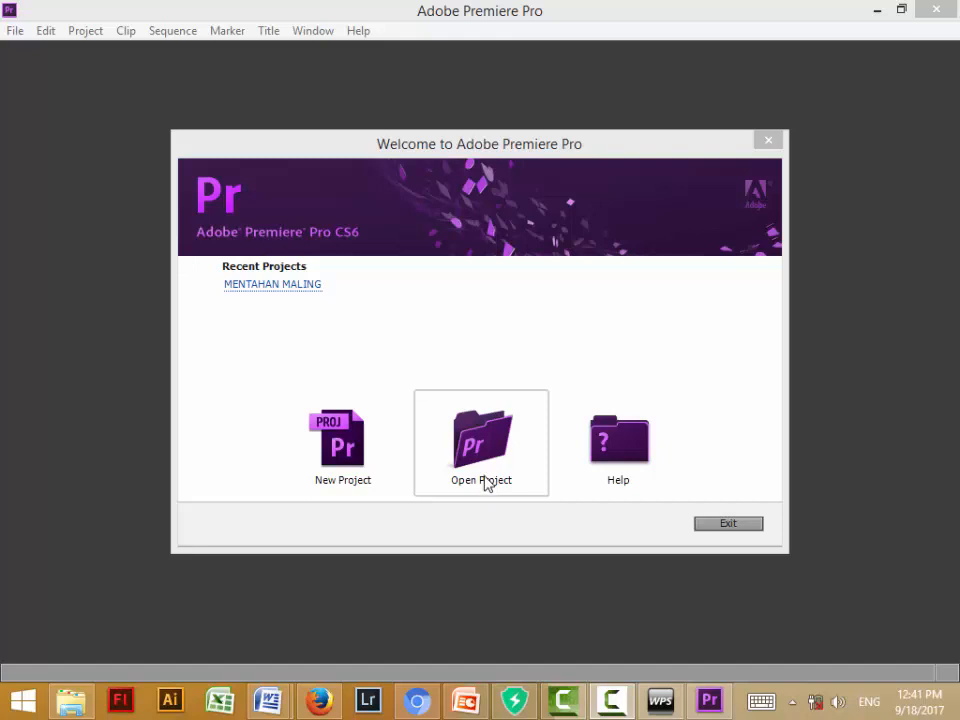
pyautogui.click(614, 703)
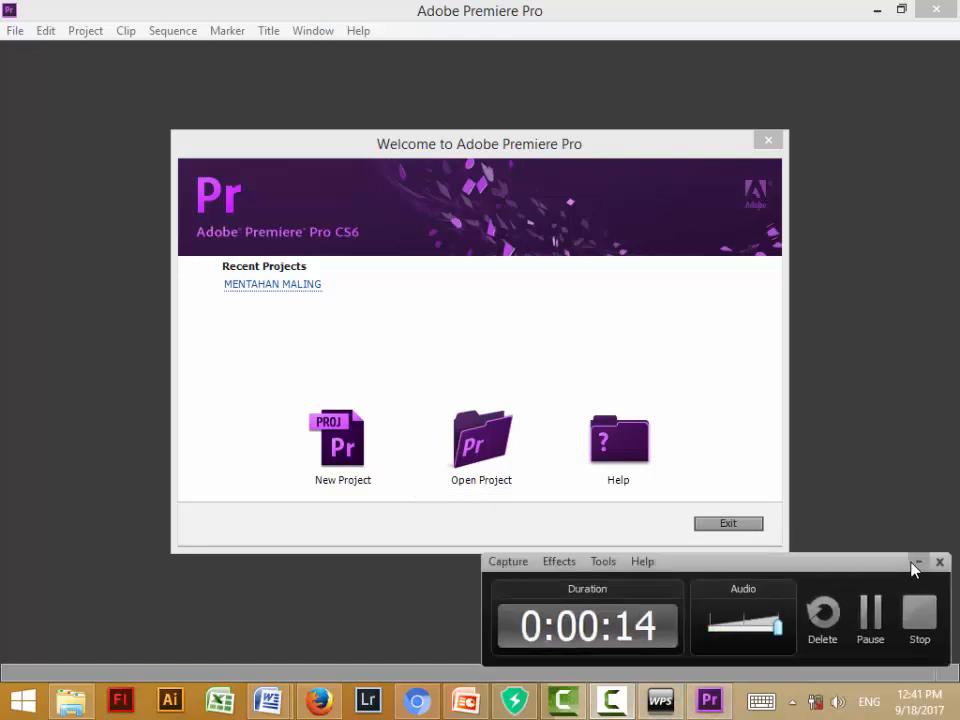
pyautogui.click(917, 563)
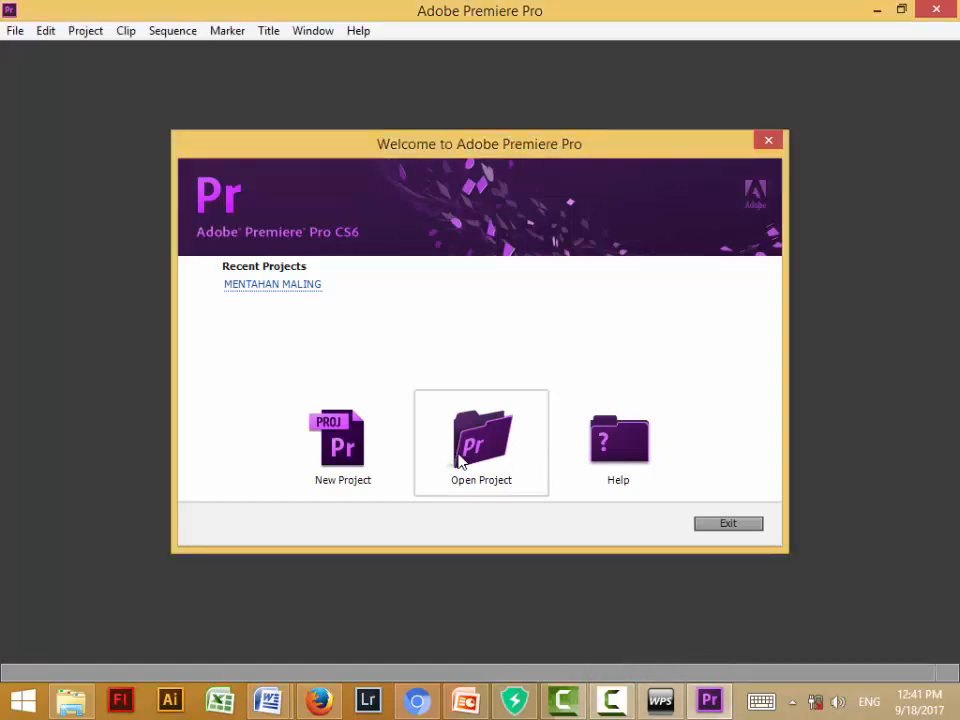
# Step: Start a new project and set its location to the EDITING MALING folder in G:\DATA SISWA SMKN 34\BAHAN PENGAJARAN
pyautogui.click(324, 458)
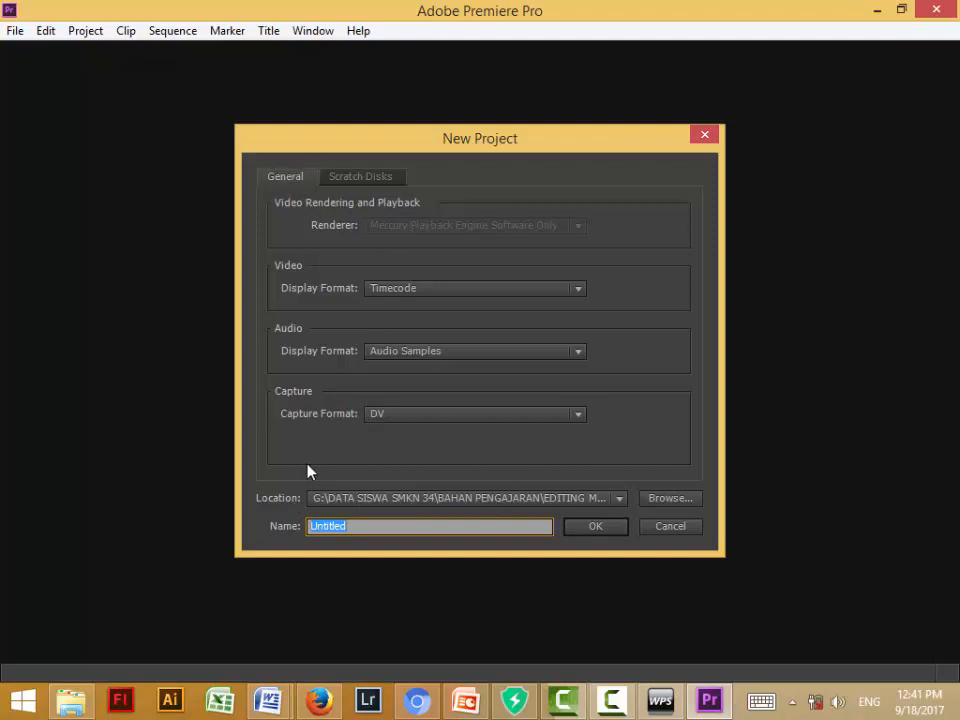
pyautogui.click(671, 504)
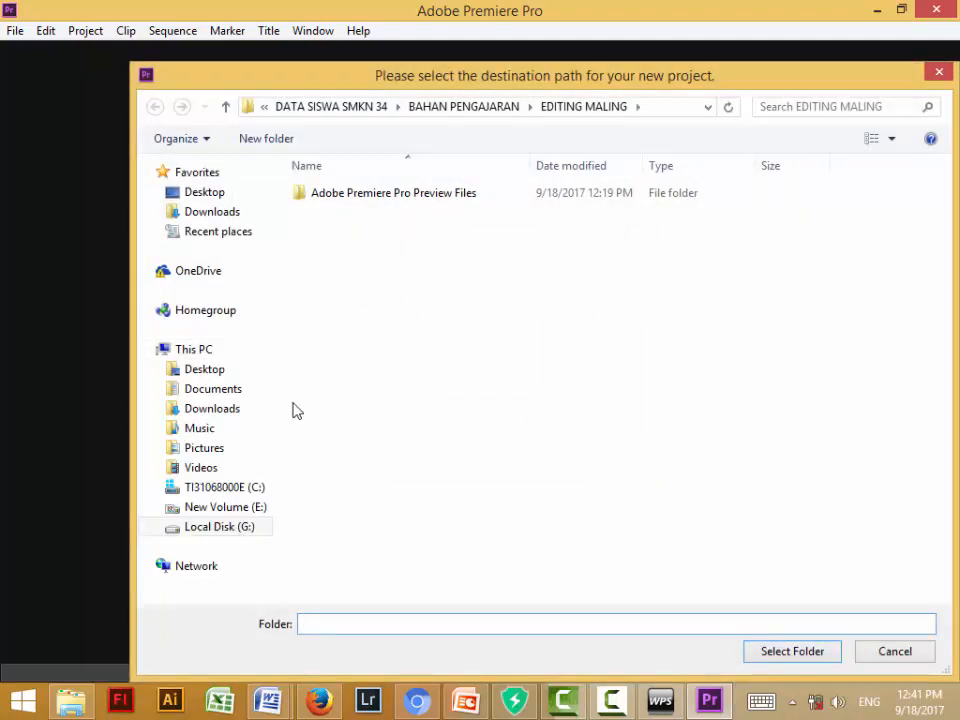
pyautogui.click(238, 514)
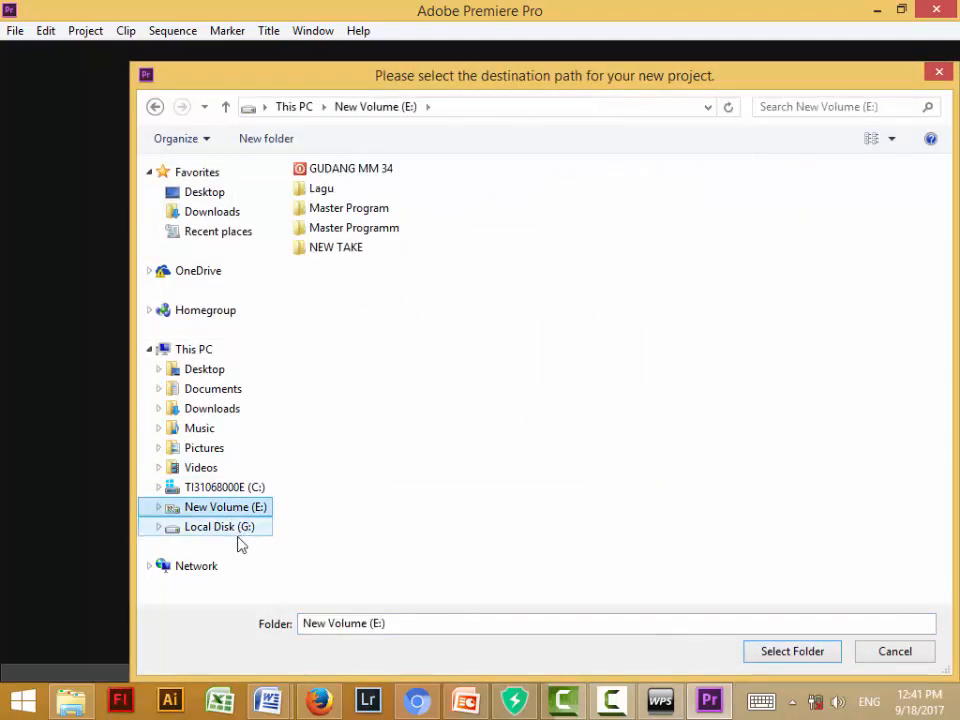
pyautogui.click(234, 538)
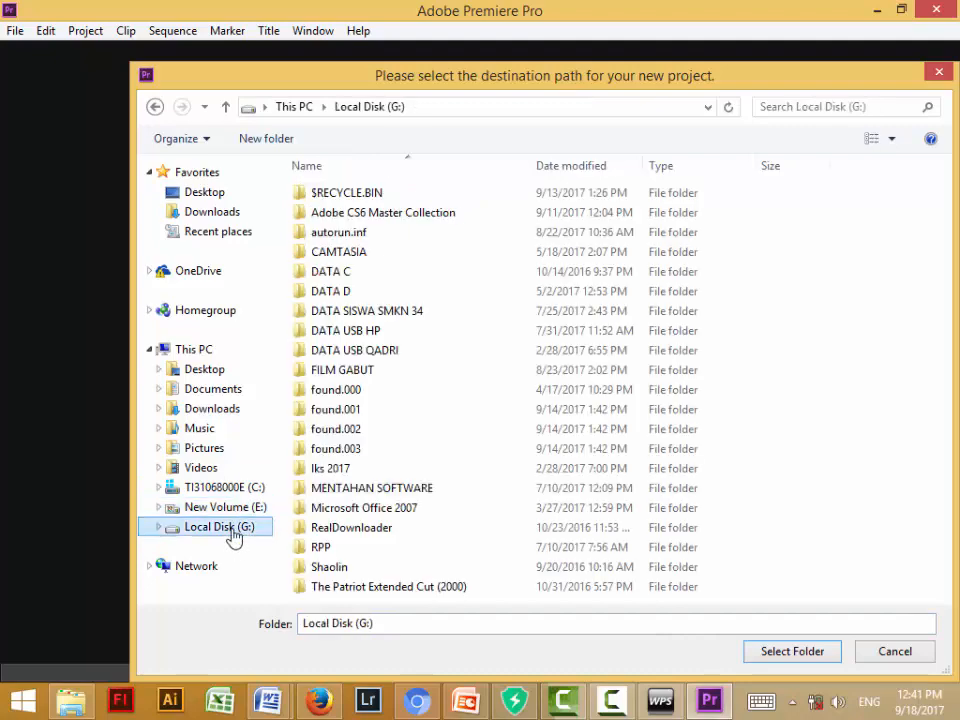
pyautogui.doubleClick(425, 312)
pyautogui.doubleClick(377, 272)
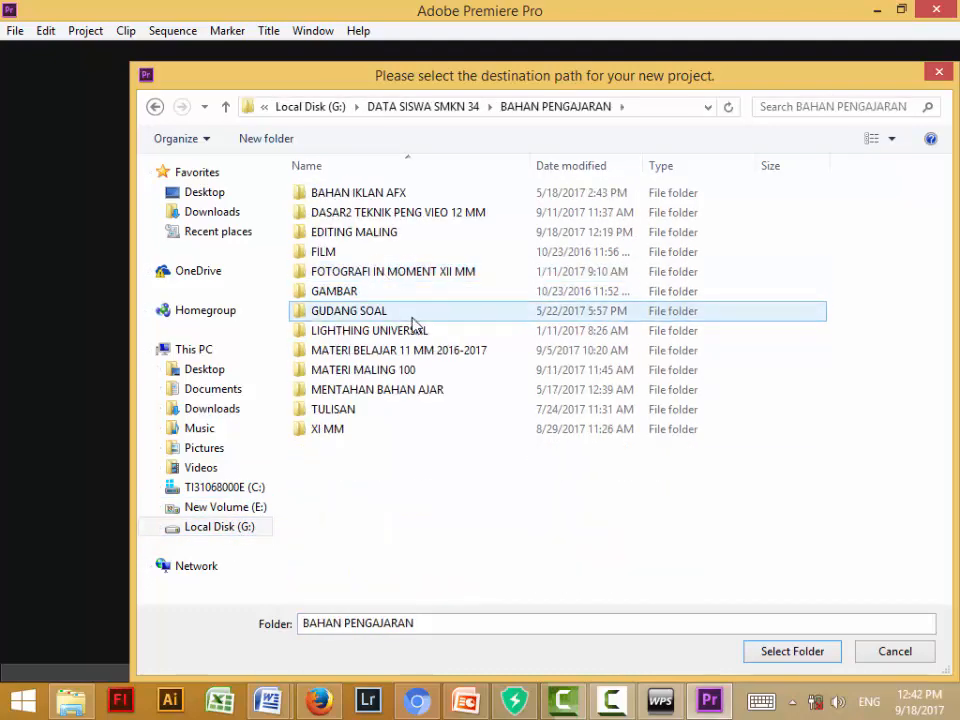
pyautogui.doubleClick(375, 234)
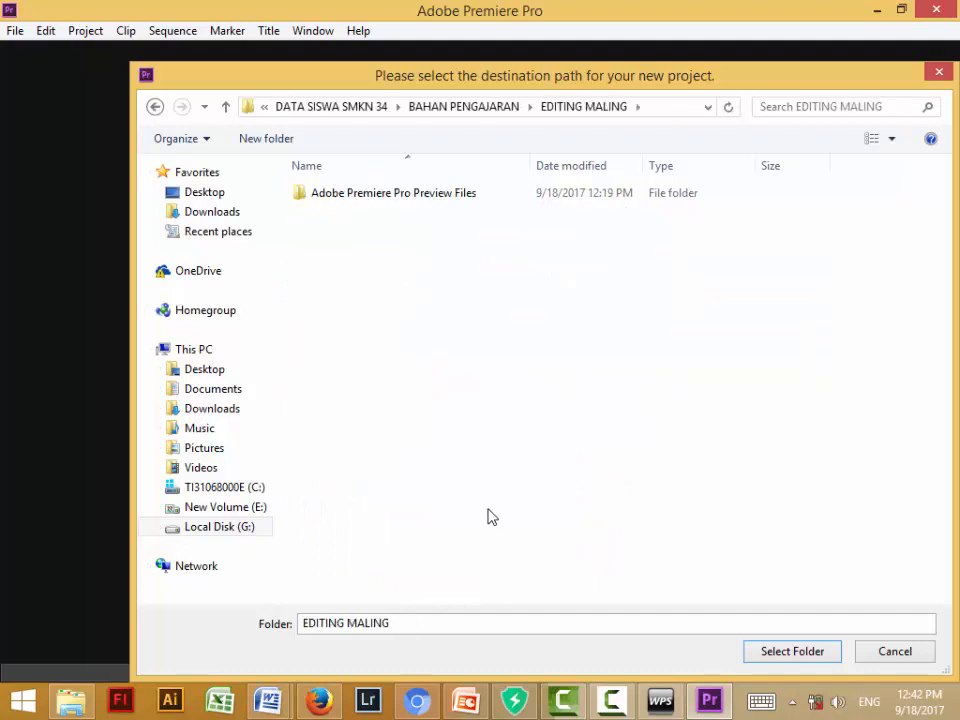
pyautogui.click(771, 656)
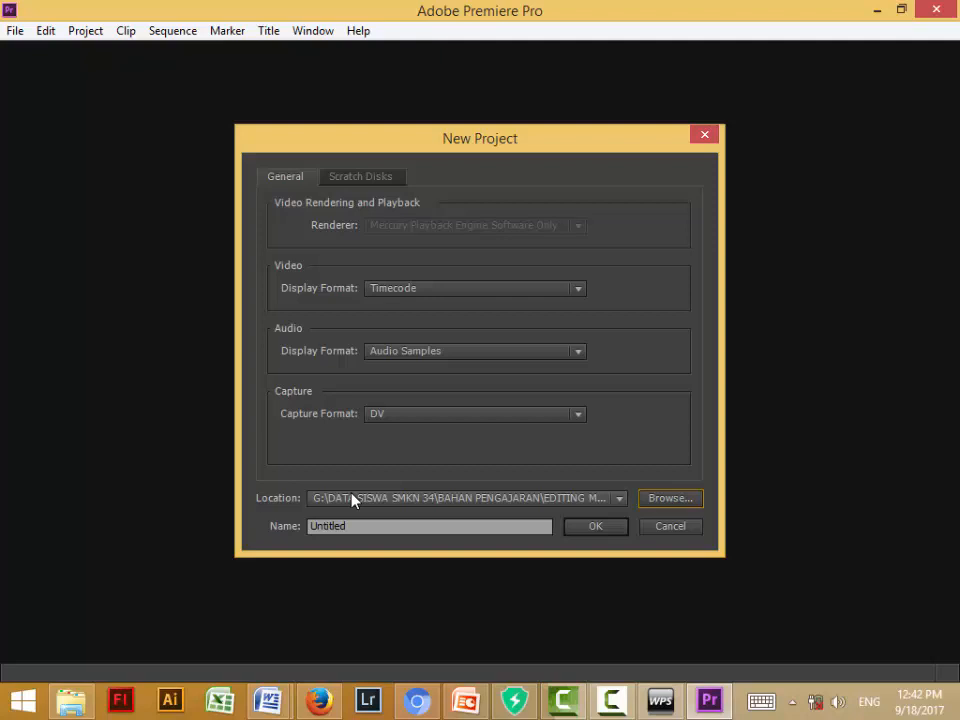
# Step: Name the project MALING LAGI and create it with a DV - PAL Standard 48kHz sequence called Sequence 01
pyautogui.doubleClick(355, 525)
pyautogui.moveTo(350, 525); pyautogui.dragTo(267, 520)
pyautogui.click(266, 526)
pyautogui.moveTo(356, 525); pyautogui.dragTo(284, 527)
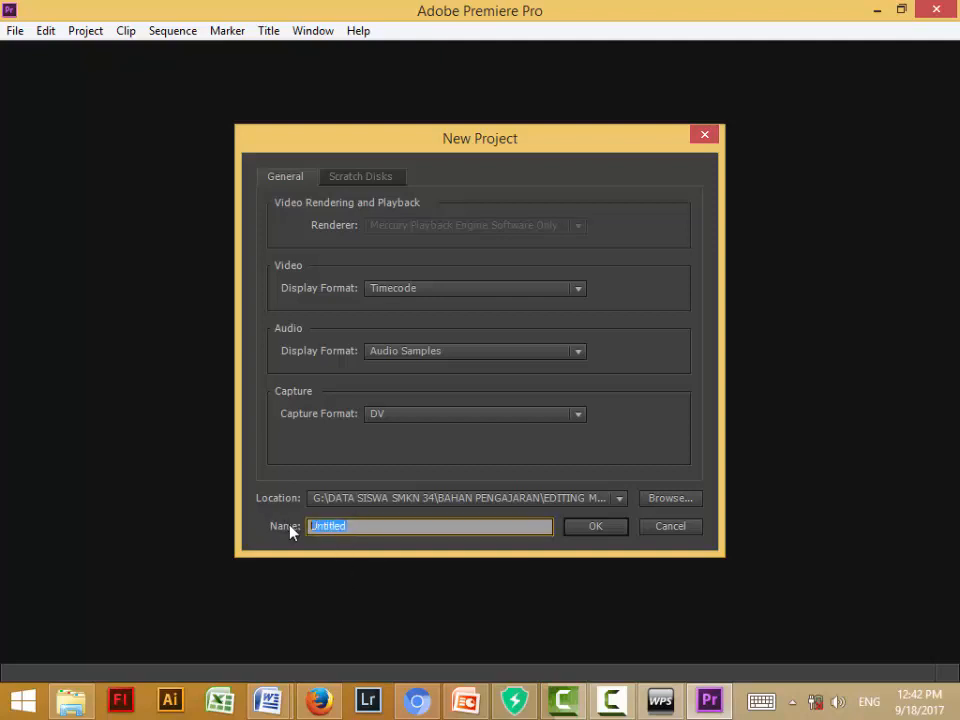
pyautogui.write('MALING LAGI')
pyautogui.click(587, 533)
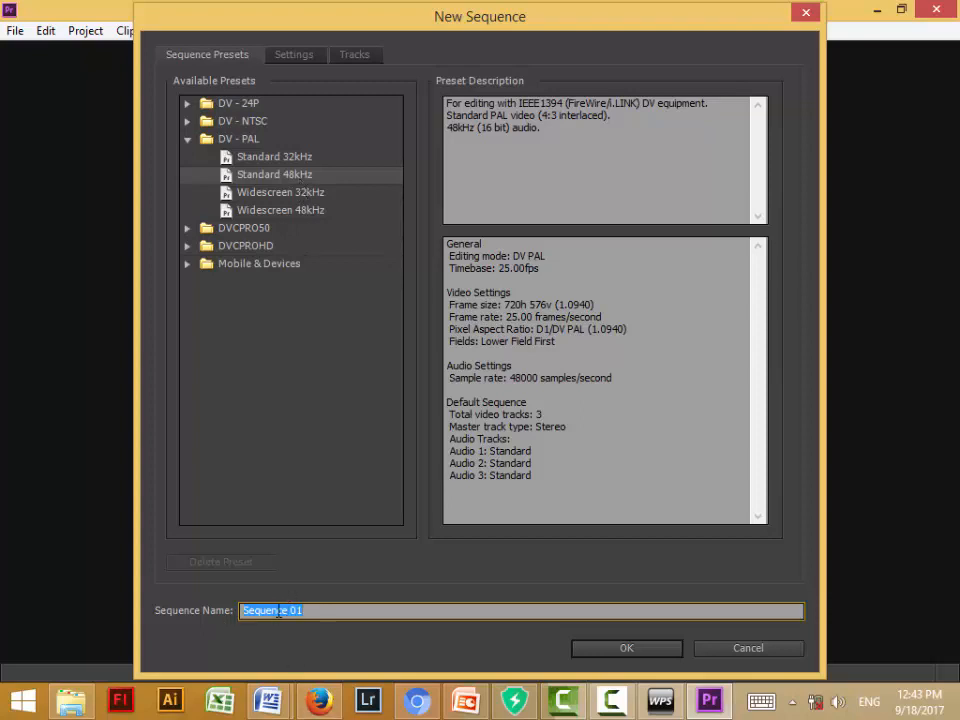
pyautogui.click(622, 650)
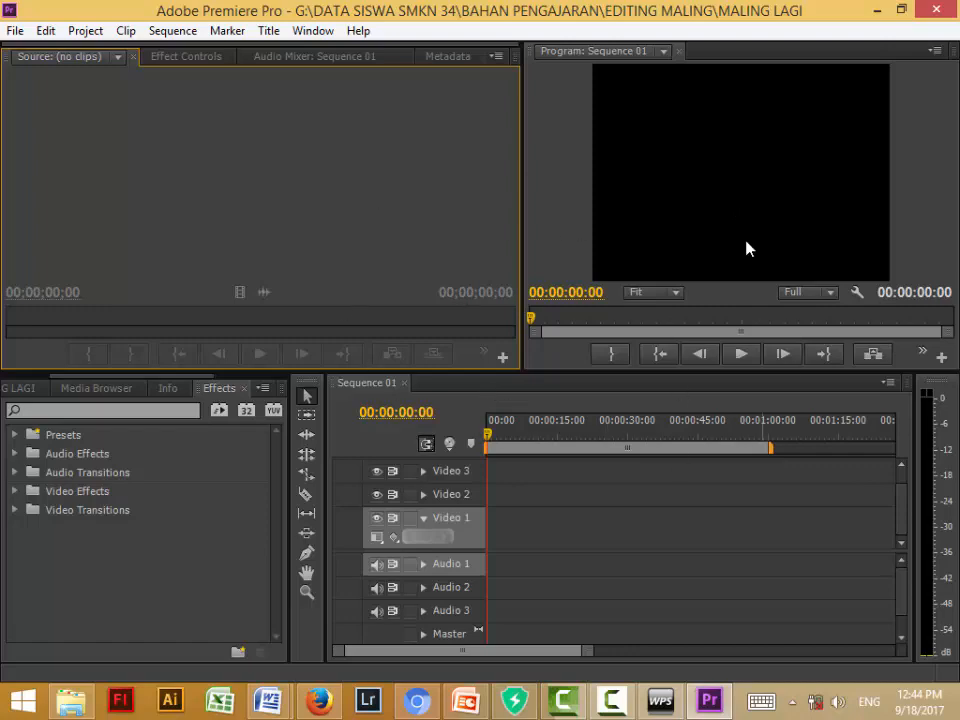
# Step: Reset the current Editing workspace
pyautogui.click(306, 36)
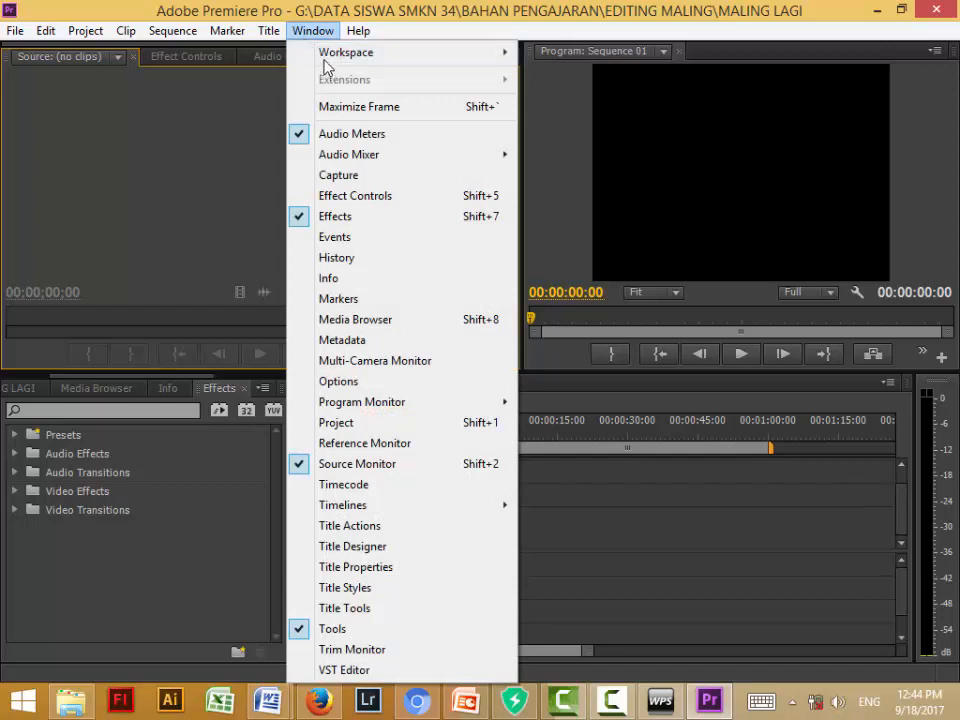
pyautogui.moveTo(328, 57)
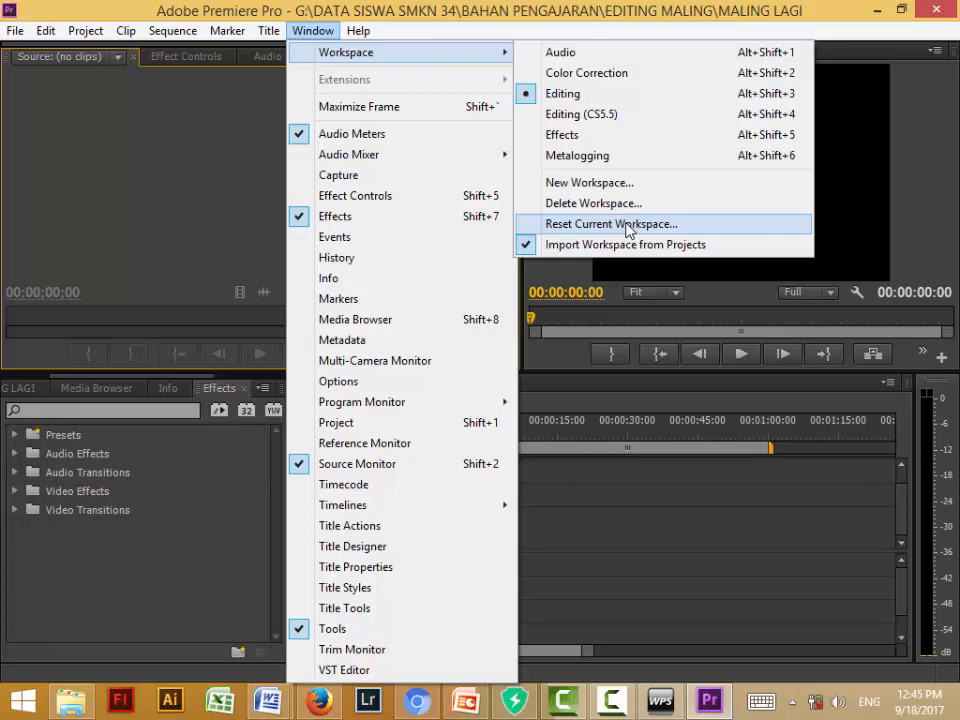
pyautogui.click(626, 224)
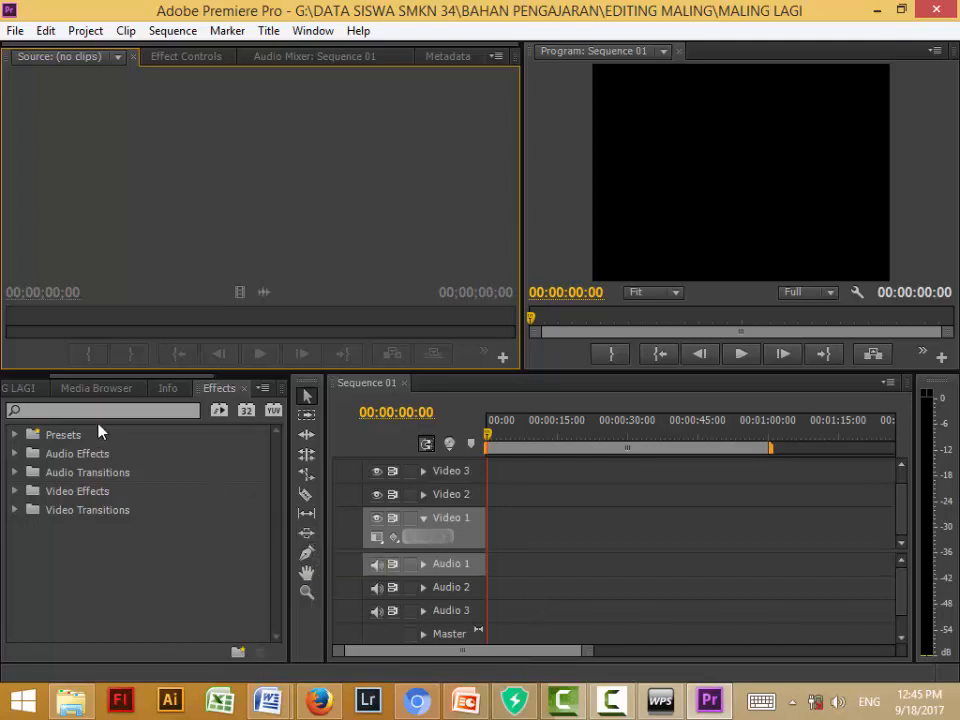
# Step: Import the Maling 1 video from the MATERI MALING 100 folder into the project
pyautogui.click(14, 395)
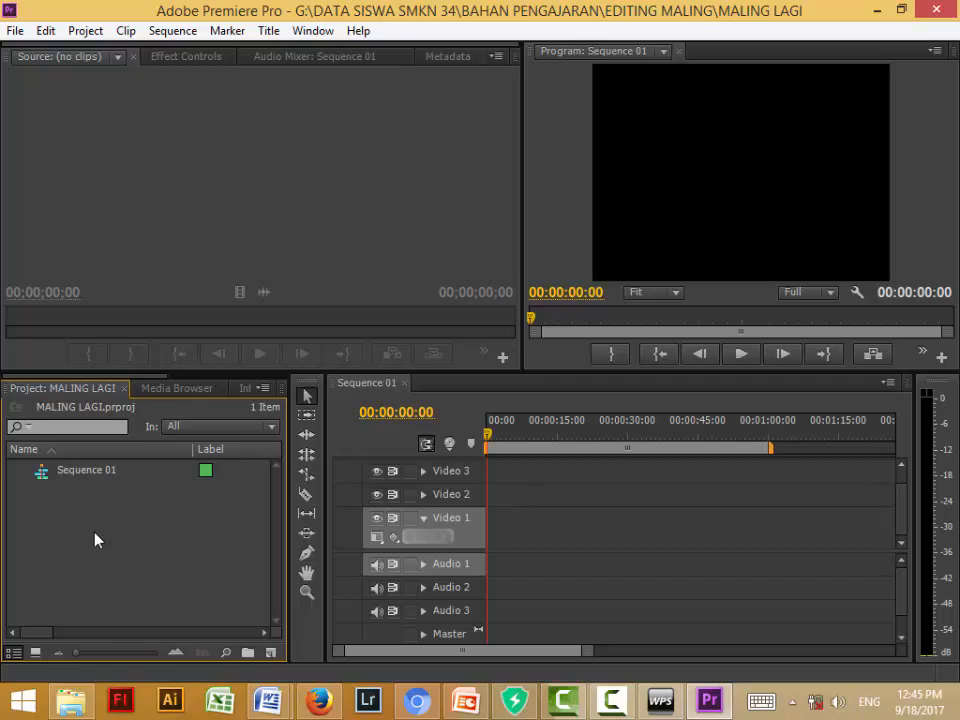
pyautogui.rightClick(96, 540)
pyautogui.click(150, 620)
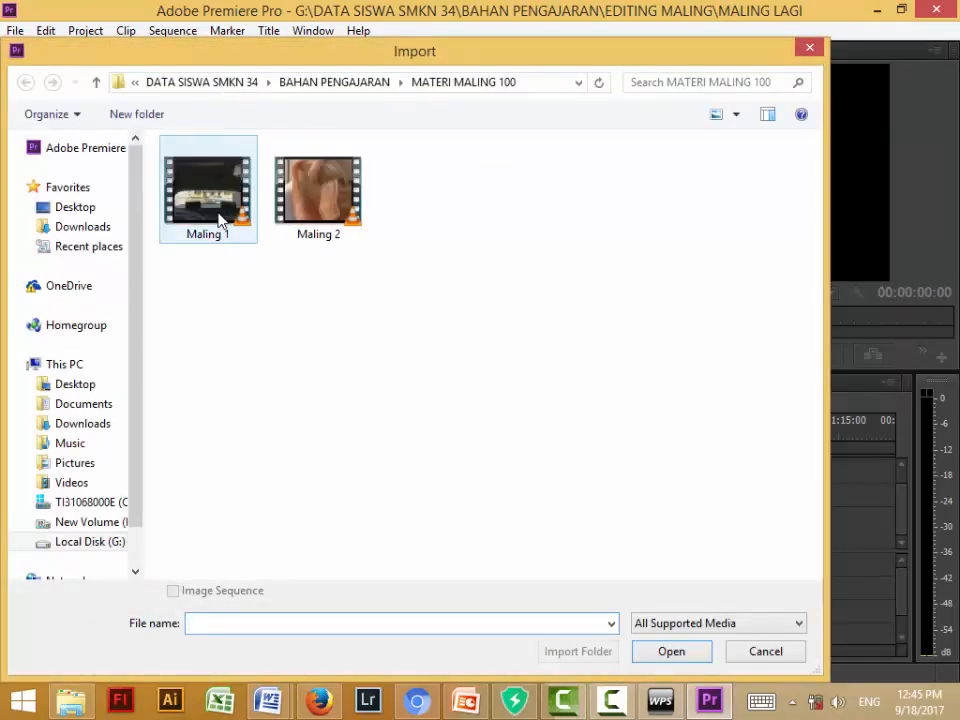
pyautogui.click(221, 222)
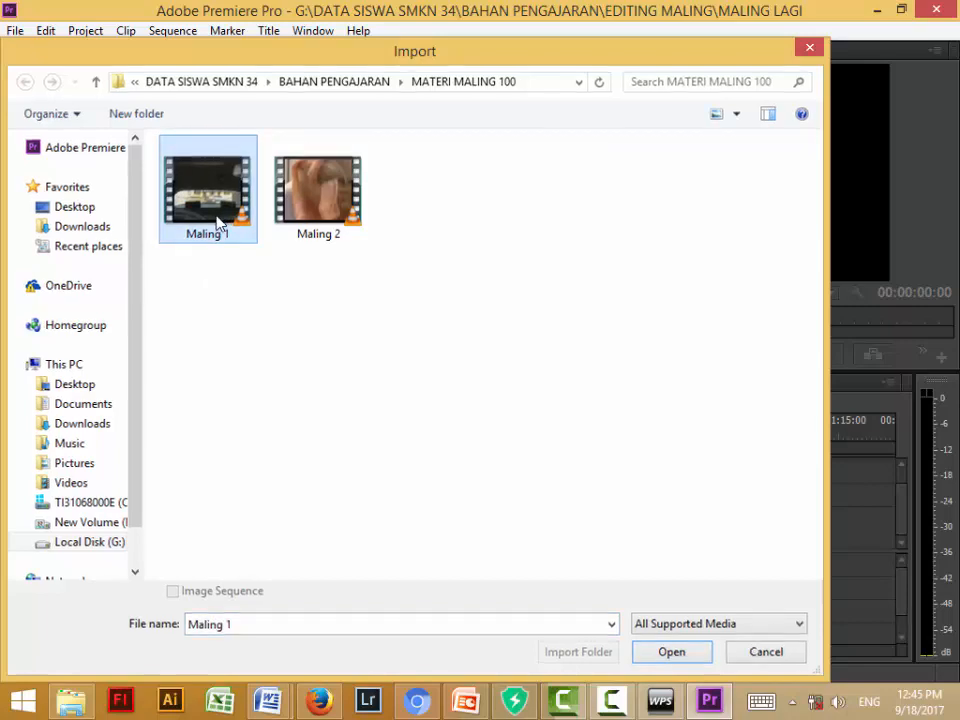
pyautogui.doubleClick(217, 221)
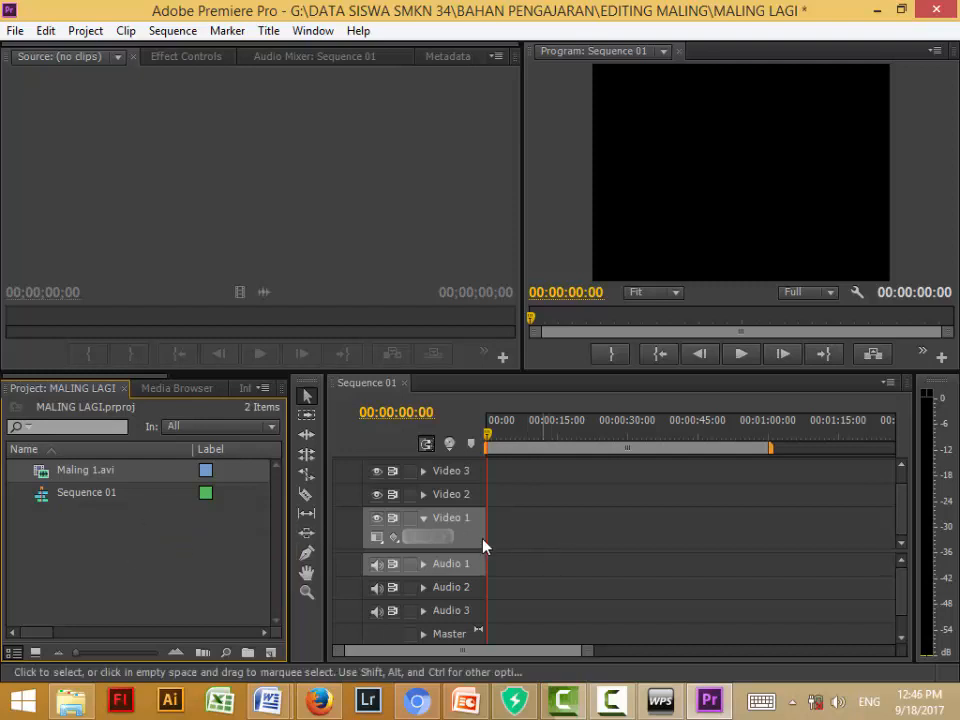
# Step: Place Maling 1.avi at the start of Video 1 and Audio 1 in Sequence 01 and scale it to the frame size
pyautogui.moveTo(44, 477); pyautogui.dragTo(489, 561)
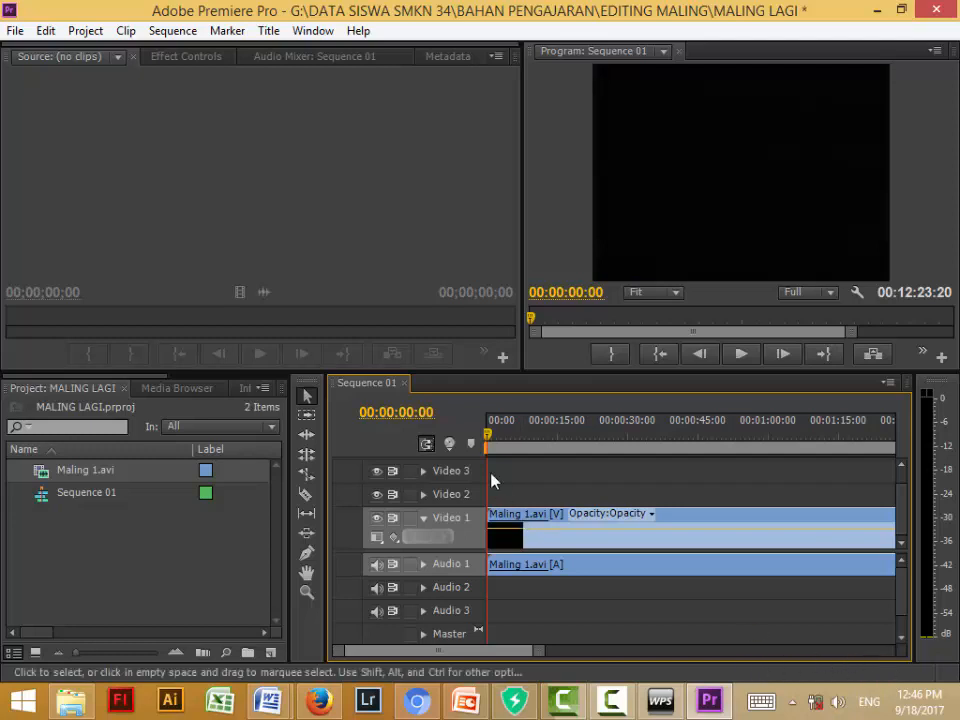
pyautogui.moveTo(489, 440); pyautogui.dragTo(647, 477)
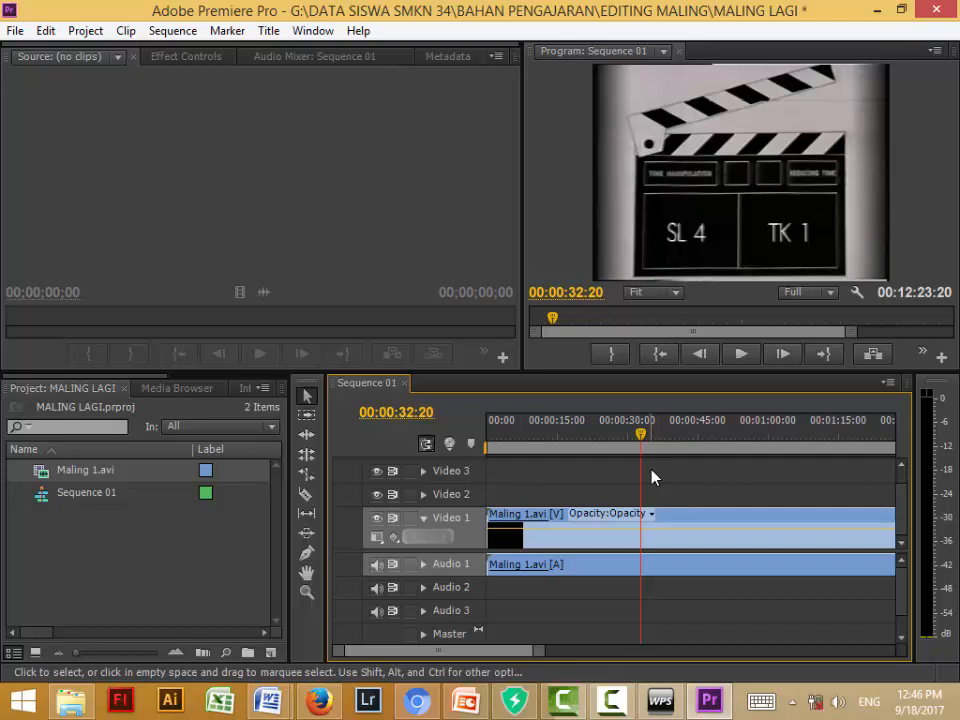
pyautogui.rightClick(669, 521)
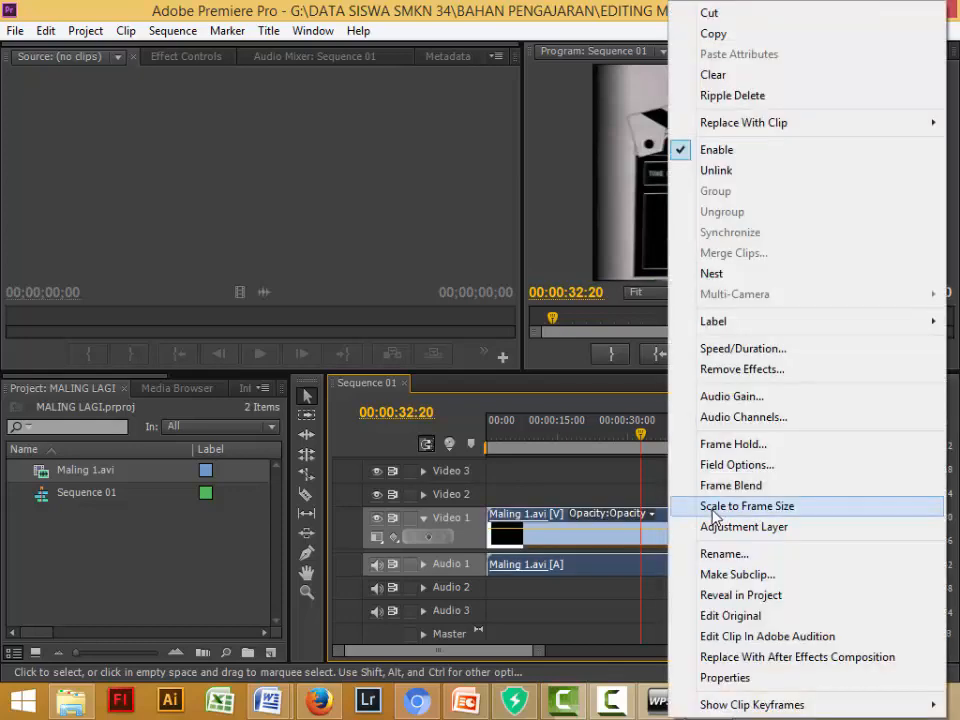
pyautogui.click(712, 510)
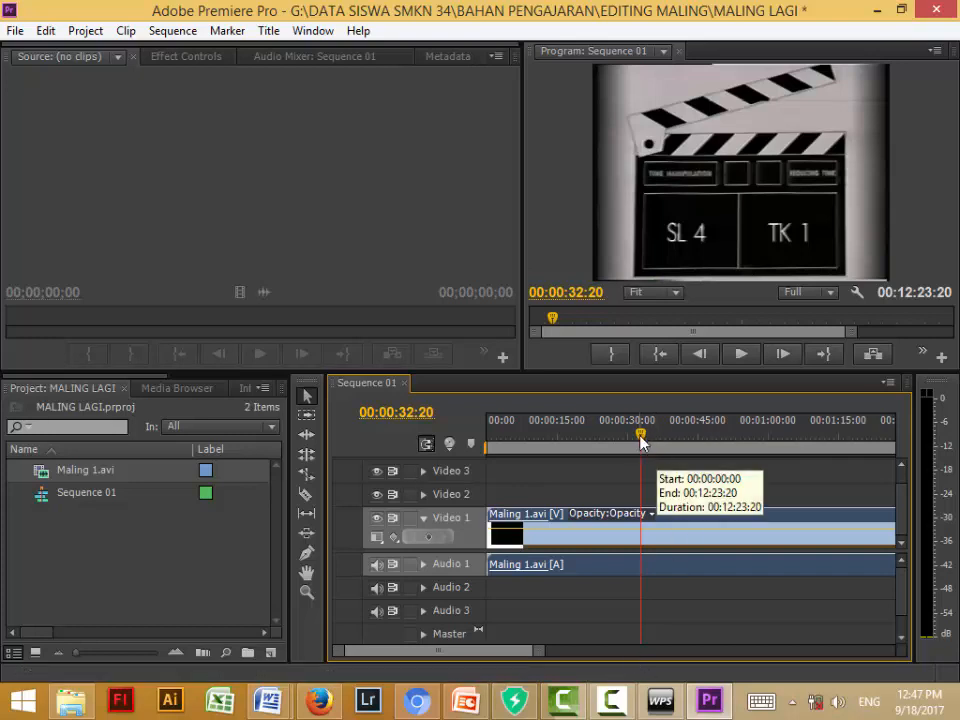
# Step: Show the Video 1 and Audio 1 tracks expanded and set the playhead to 00:00:11:08
pyautogui.moveTo(644, 445); pyautogui.dragTo(614, 440)
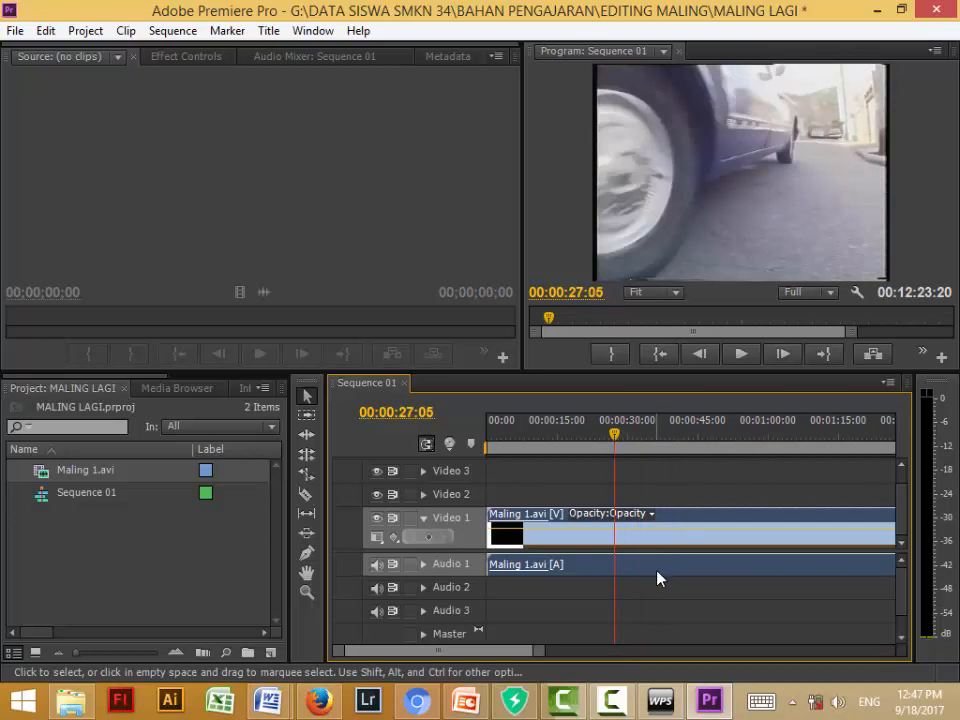
pyautogui.click(423, 570)
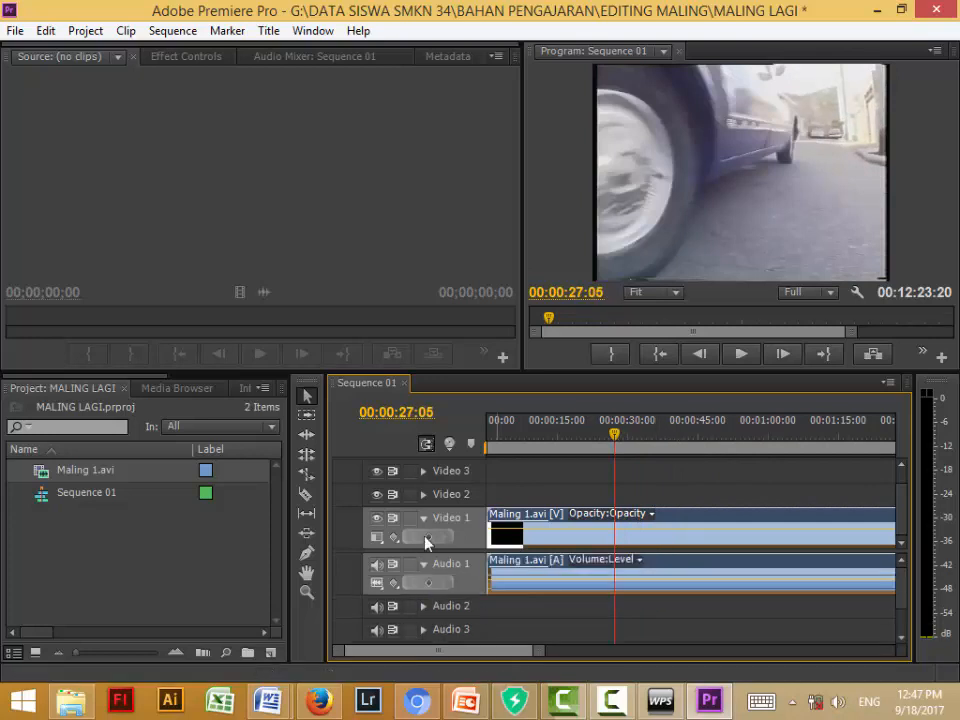
pyautogui.click(423, 527)
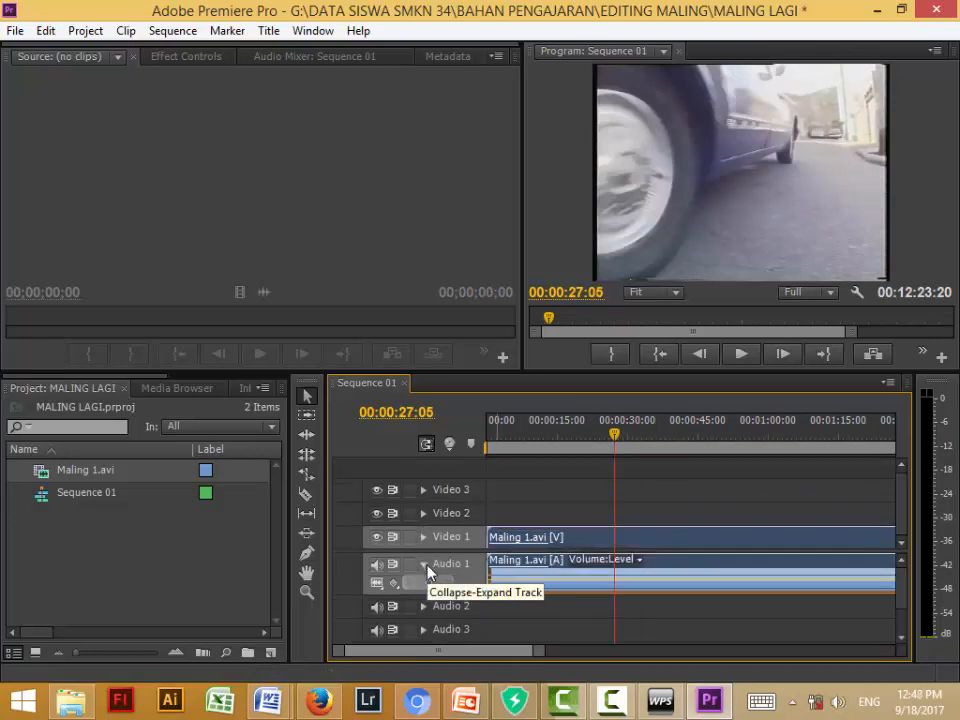
pyautogui.click(423, 564)
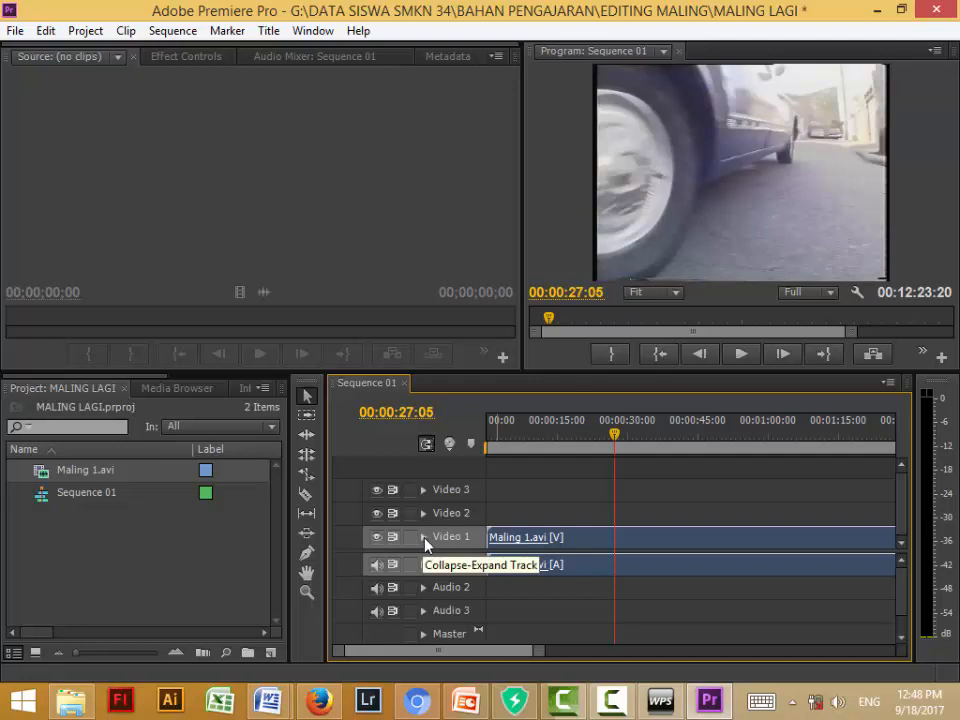
pyautogui.click(423, 537)
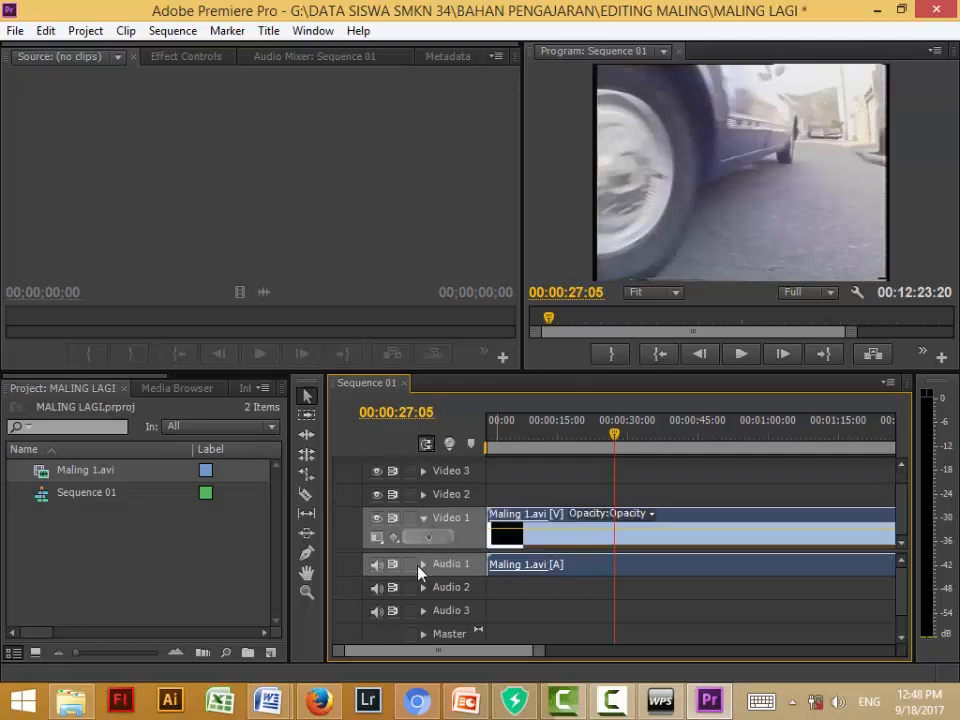
pyautogui.click(422, 565)
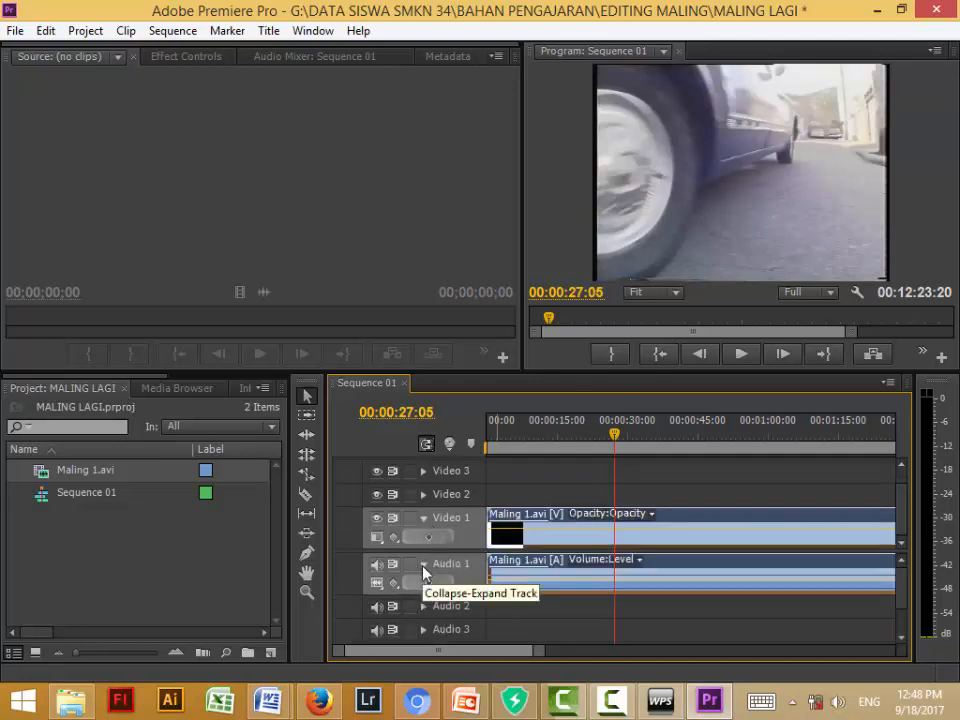
pyautogui.moveTo(540, 651); pyautogui.dragTo(561, 656)
pyautogui.moveTo(613, 455); pyautogui.dragTo(564, 465)
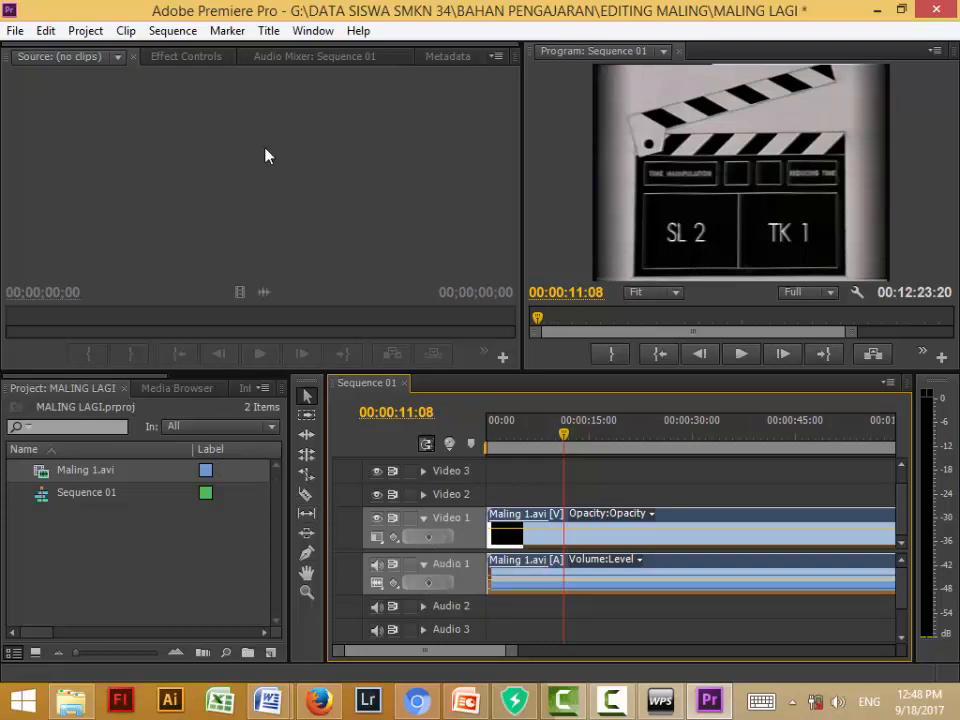
# Step: Display the effects library and expand its Video Transitions category
pyautogui.click(311, 32)
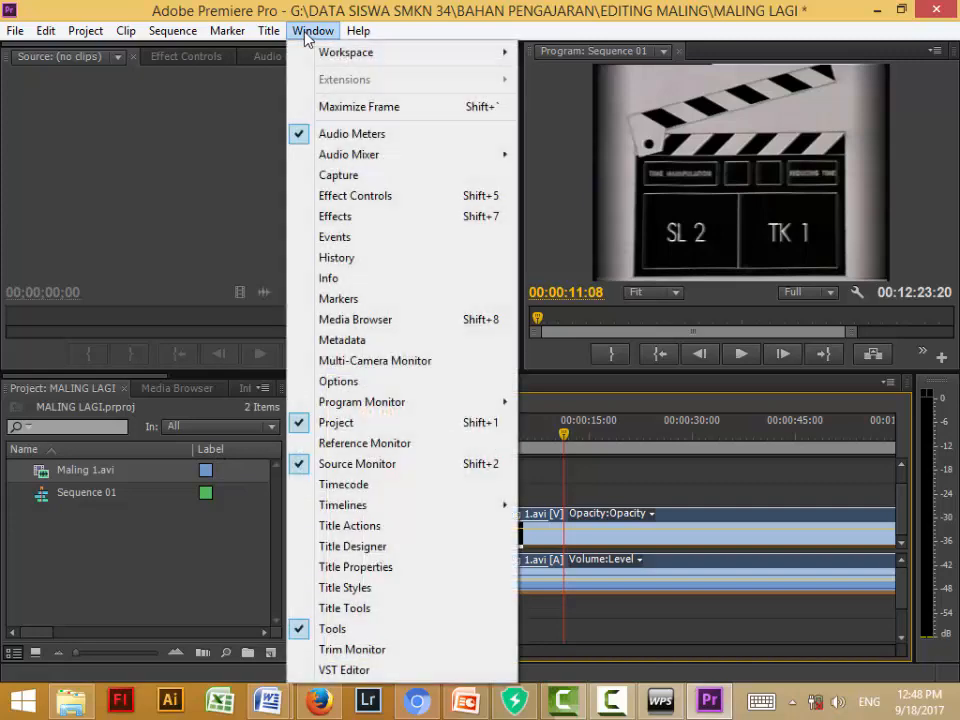
pyautogui.click(336, 216)
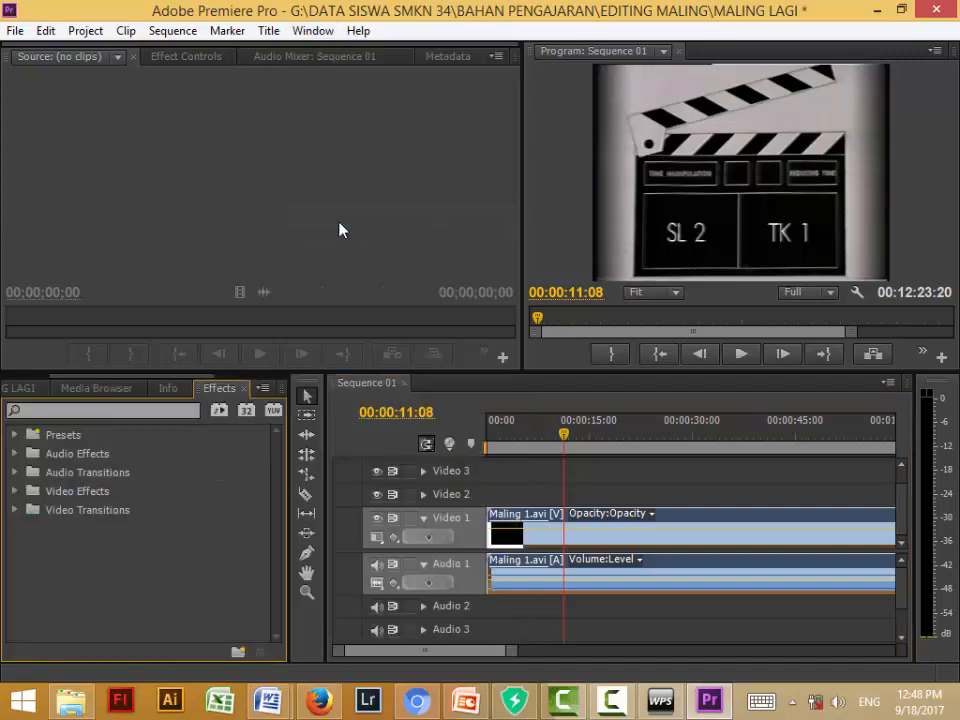
pyautogui.click(14, 510)
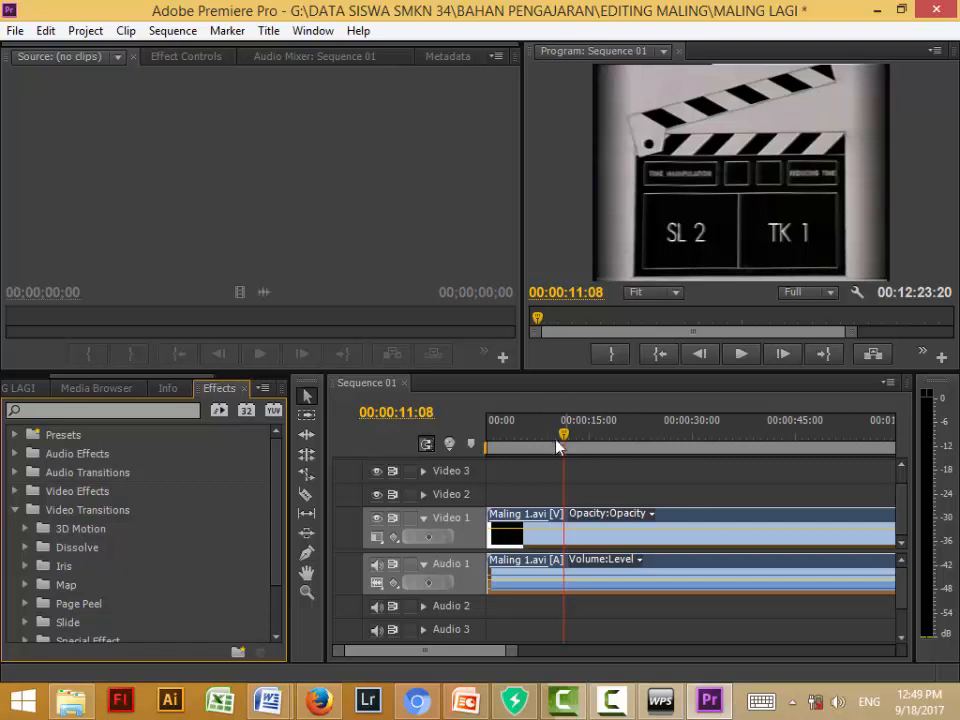
# Step: Scrub Maling 1.avi between about 11 and 17 seconds to examine the SL 2 slate and the shot following it
pyautogui.moveTo(563, 445)
pyautogui.mouseDown()
pyautogui.moveTo(621, 444)
pyautogui.moveTo(530, 460)
pyautogui.moveTo(614, 462)
pyautogui.moveTo(561, 459)
pyautogui.moveTo(574, 459)
pyautogui.mouseUp()
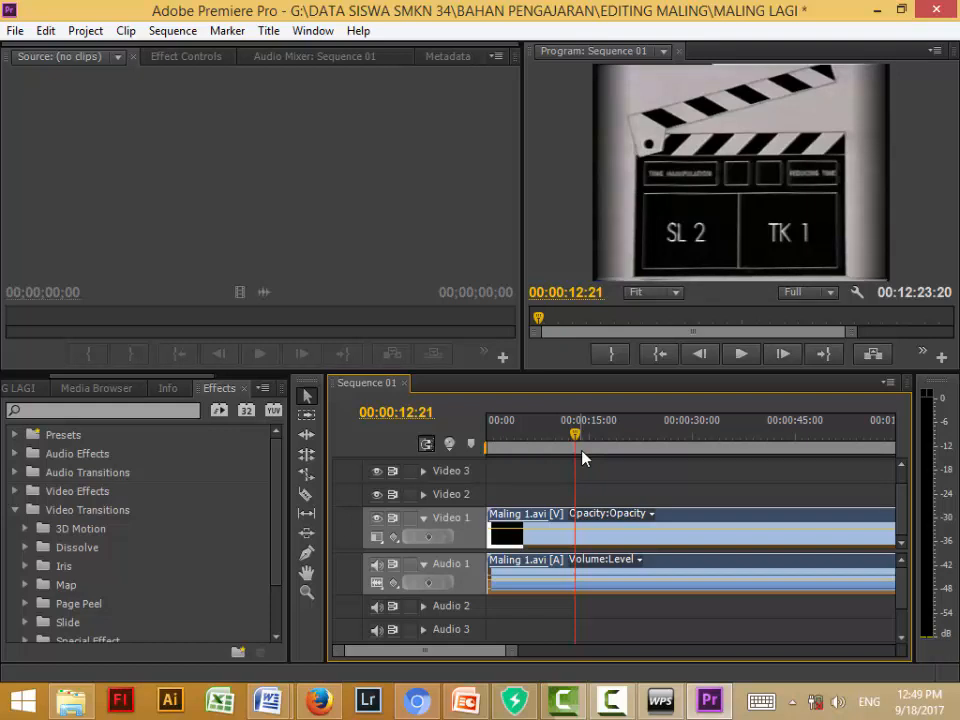
pyautogui.moveTo(574, 437)
pyautogui.mouseDown()
pyautogui.moveTo(556, 444)
pyautogui.moveTo(647, 446)
pyautogui.moveTo(588, 449)
pyautogui.mouseUp()
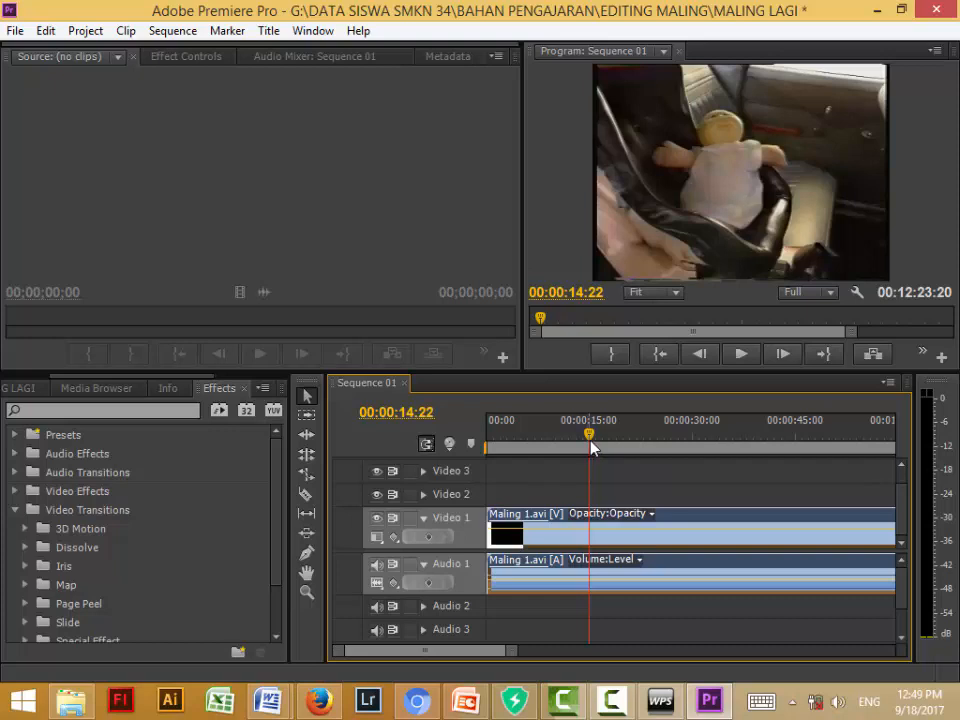
pyautogui.moveTo(589, 437); pyautogui.dragTo(601, 432)
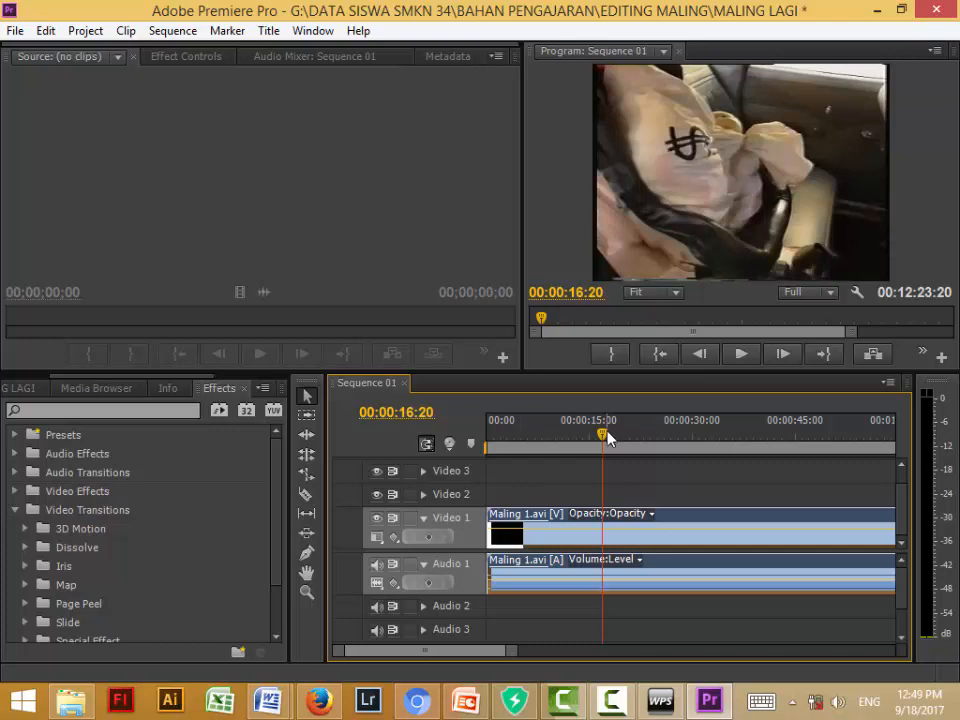
pyautogui.moveTo(608, 437); pyautogui.dragTo(572, 454)
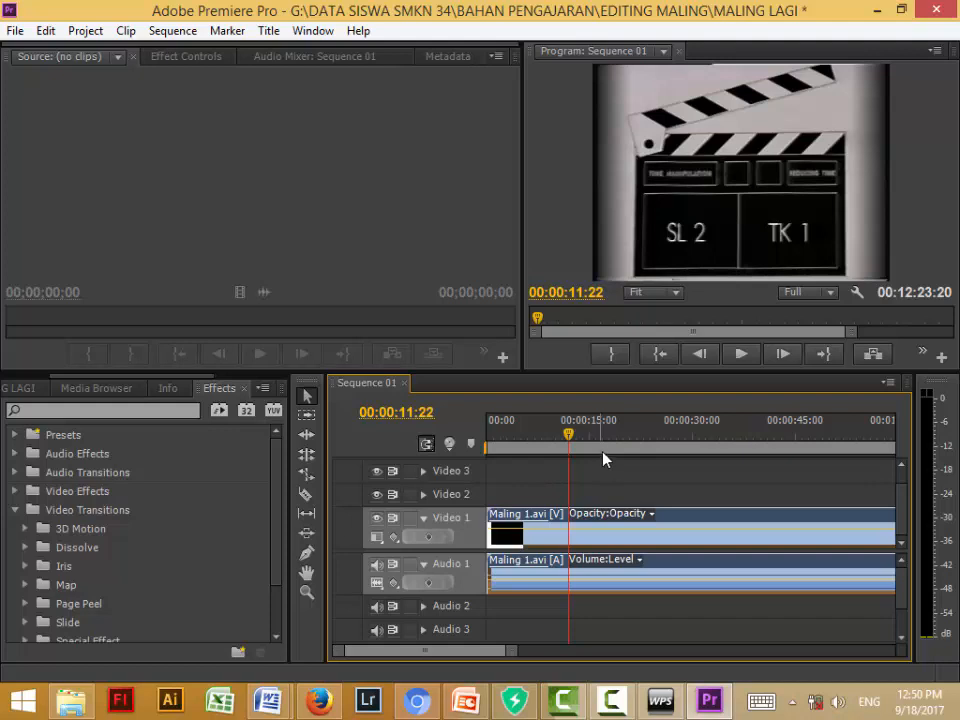
# Step: Play Sequence 01 from its start to 00:00:47:07 in a temporarily enlarged Program monitor to review the slates and shots
pyautogui.moveTo(510, 654); pyautogui.dragTo(669, 658)
pyautogui.moveTo(507, 437); pyautogui.dragTo(466, 441)
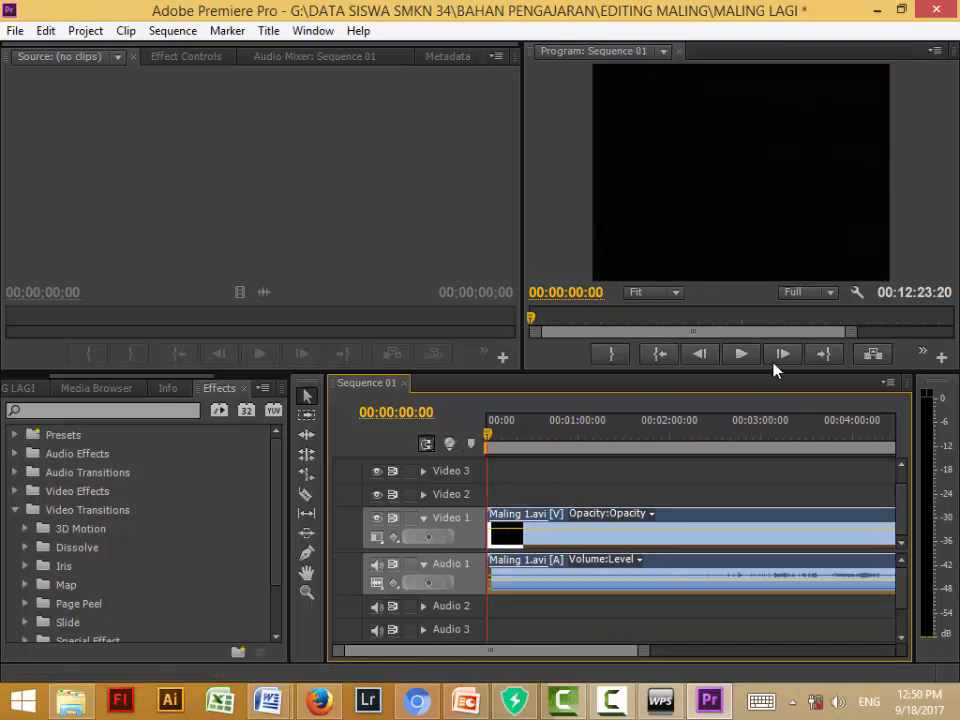
pyautogui.click(739, 356)
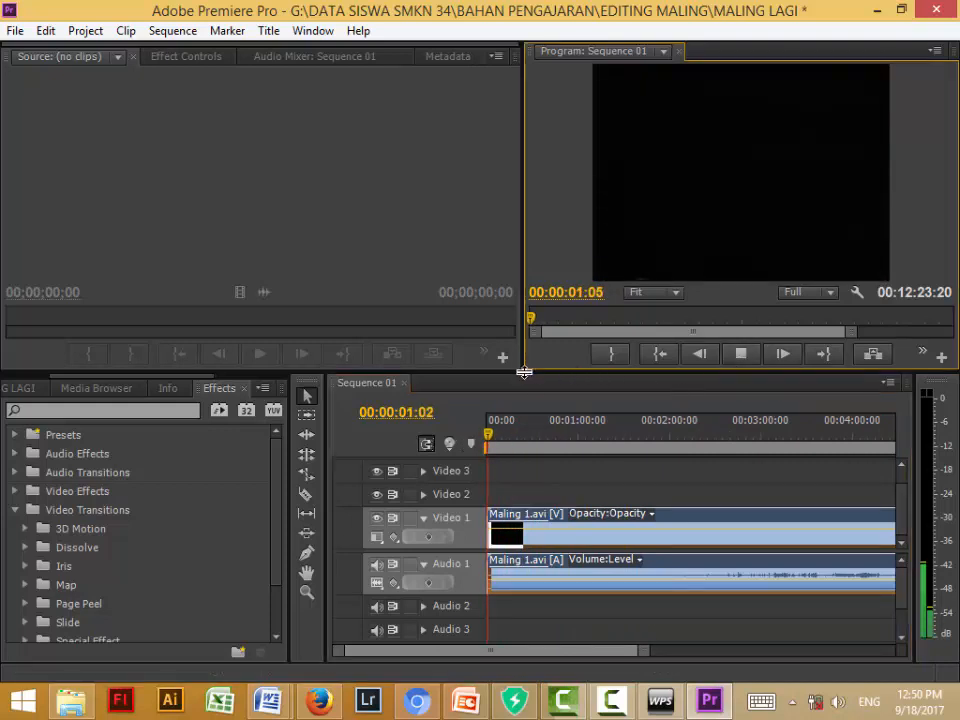
pyautogui.moveTo(527, 370); pyautogui.dragTo(535, 527)
pyautogui.moveTo(375, 624); pyautogui.dragTo(326, 619)
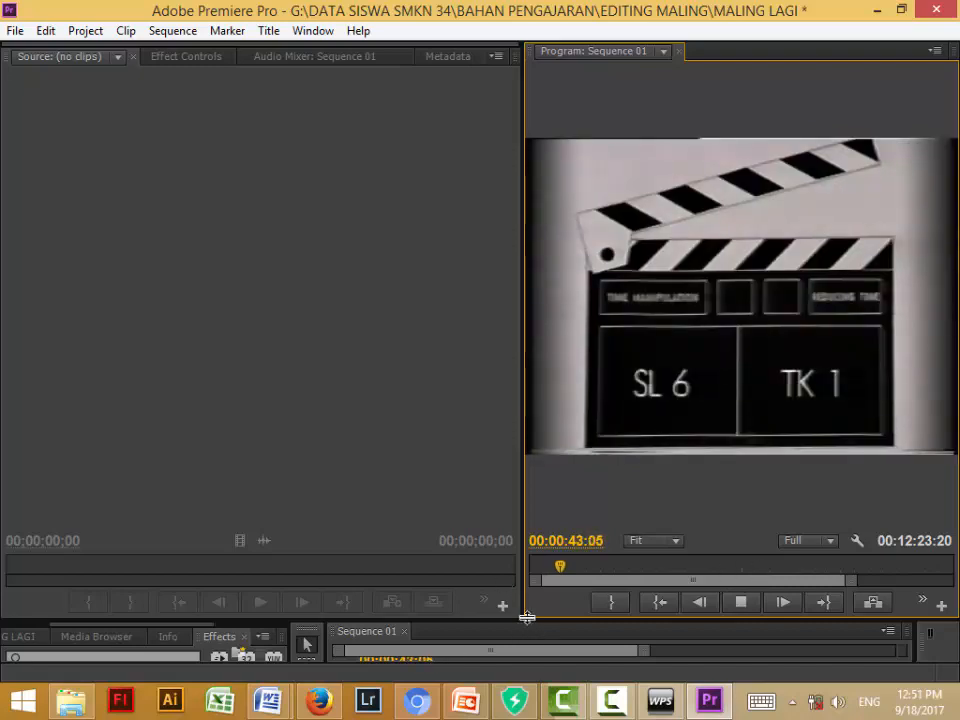
pyautogui.moveTo(515, 621); pyautogui.dragTo(528, 380)
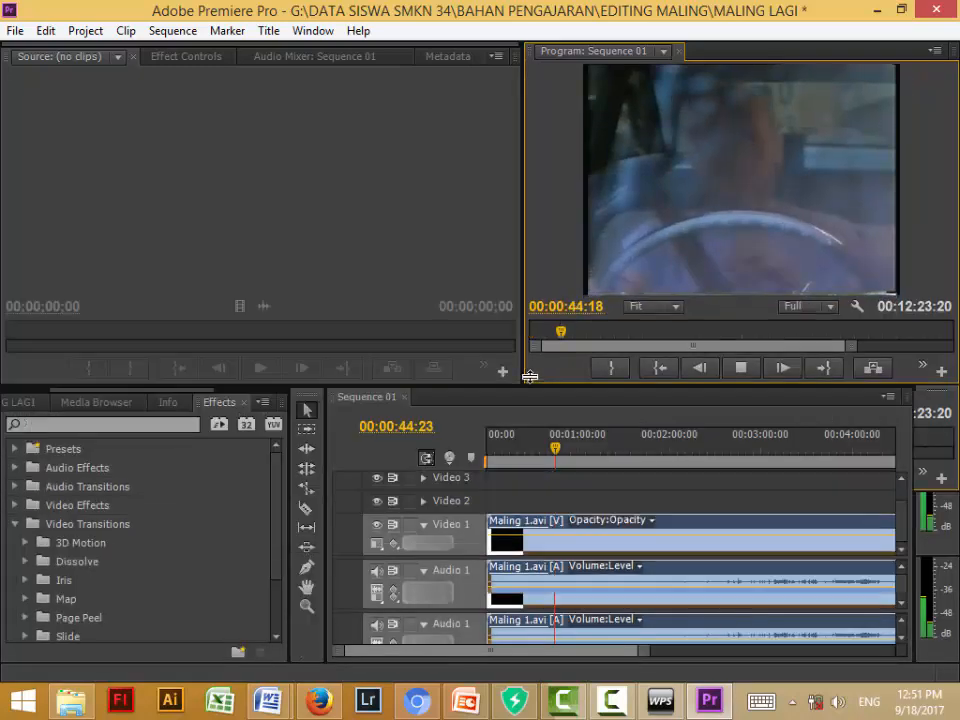
pyautogui.click(741, 364)
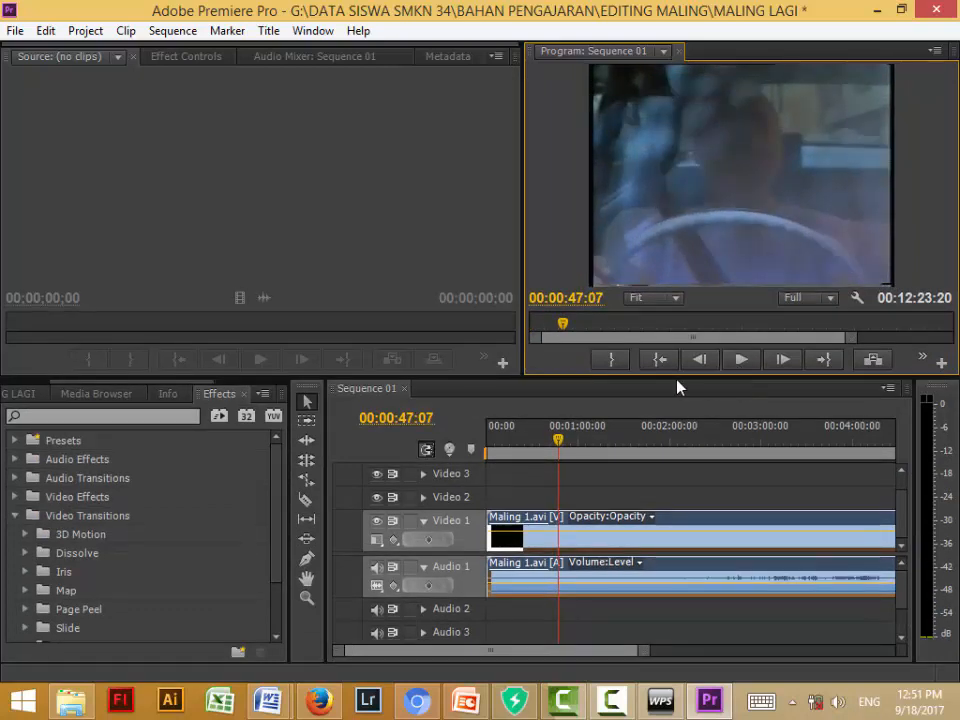
# Step: Bring the playhead back to 00:00:09:21 and magnify the timeline to show roughly the first 25 seconds
pyautogui.click(560, 447)
pyautogui.moveTo(560, 447)
pyautogui.mouseDown()
pyautogui.moveTo(493, 455)
pyautogui.moveTo(542, 441)
pyautogui.mouseUp()
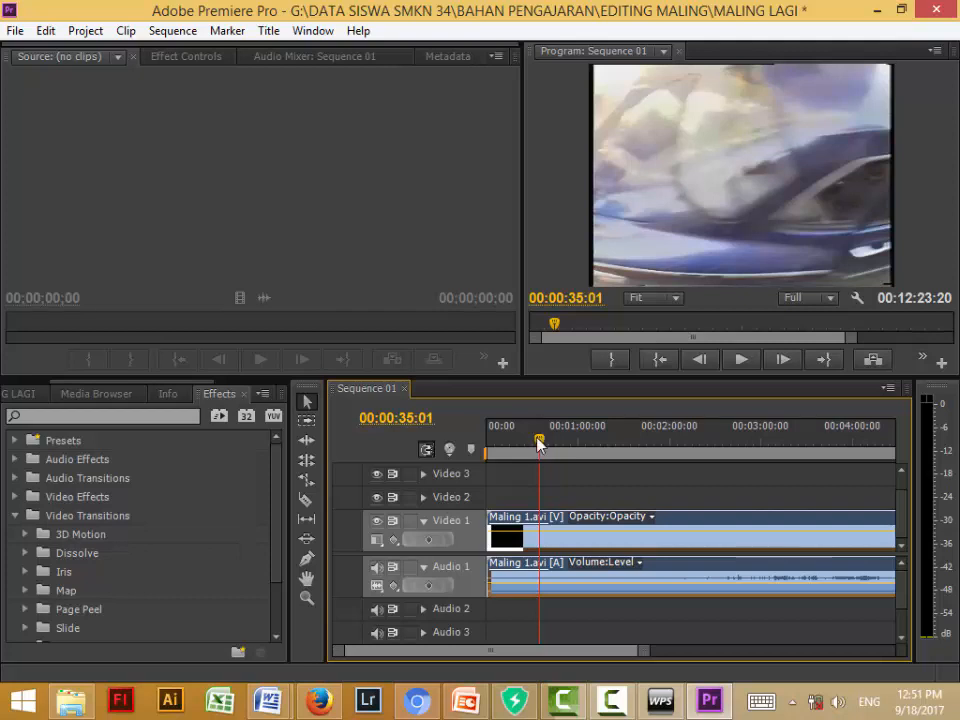
pyautogui.moveTo(538, 444); pyautogui.dragTo(505, 455)
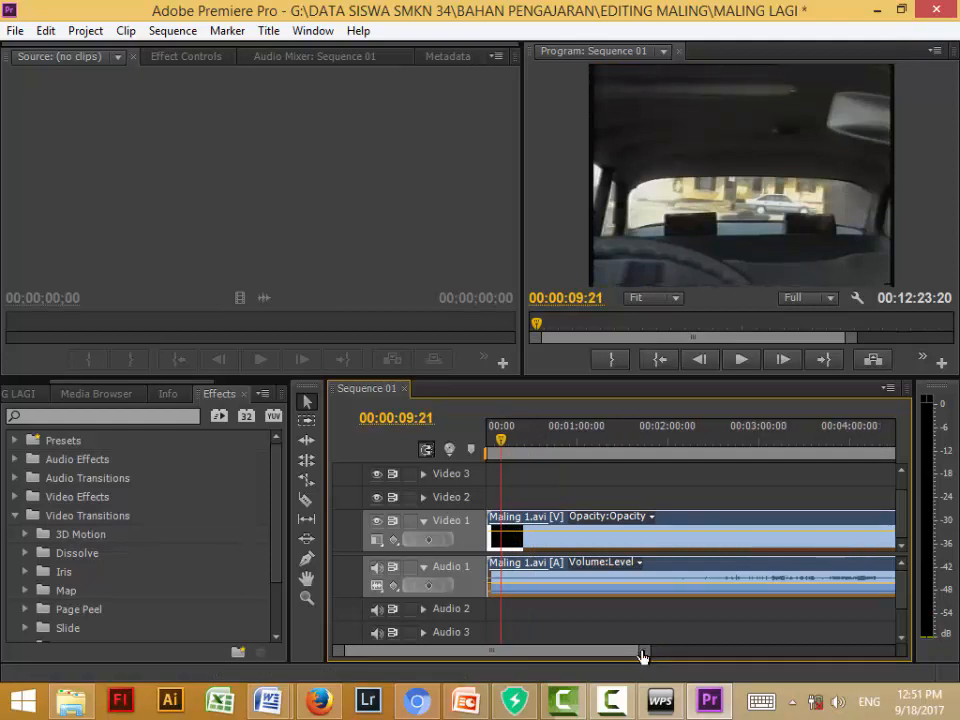
pyautogui.moveTo(639, 656); pyautogui.dragTo(531, 680)
pyautogui.moveTo(365, 655); pyautogui.dragTo(782, 656)
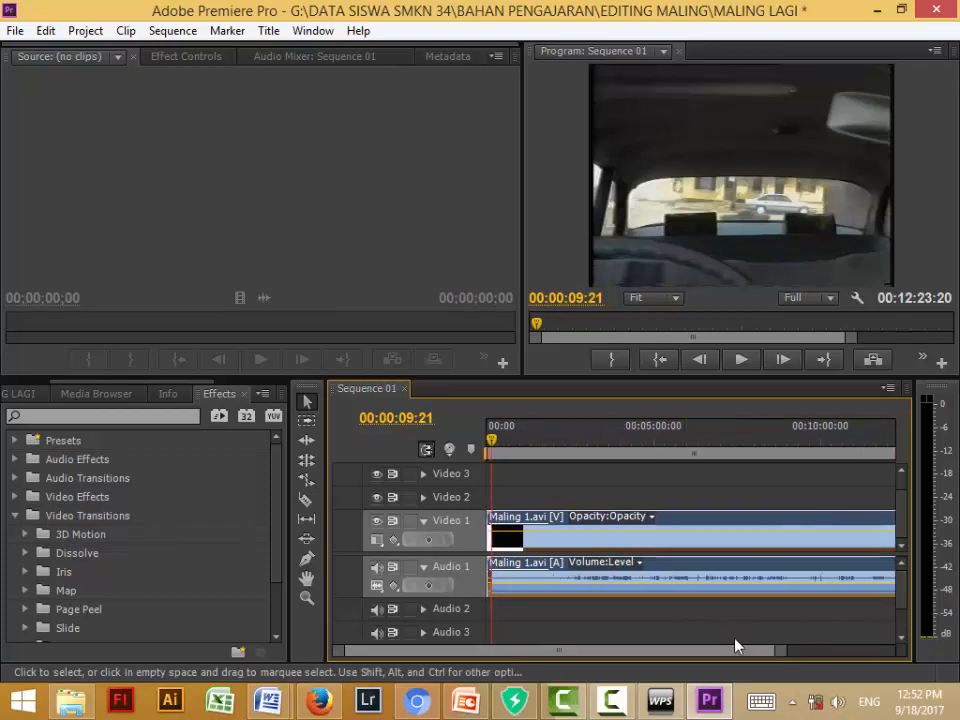
pyautogui.moveTo(782, 657); pyautogui.dragTo(683, 661)
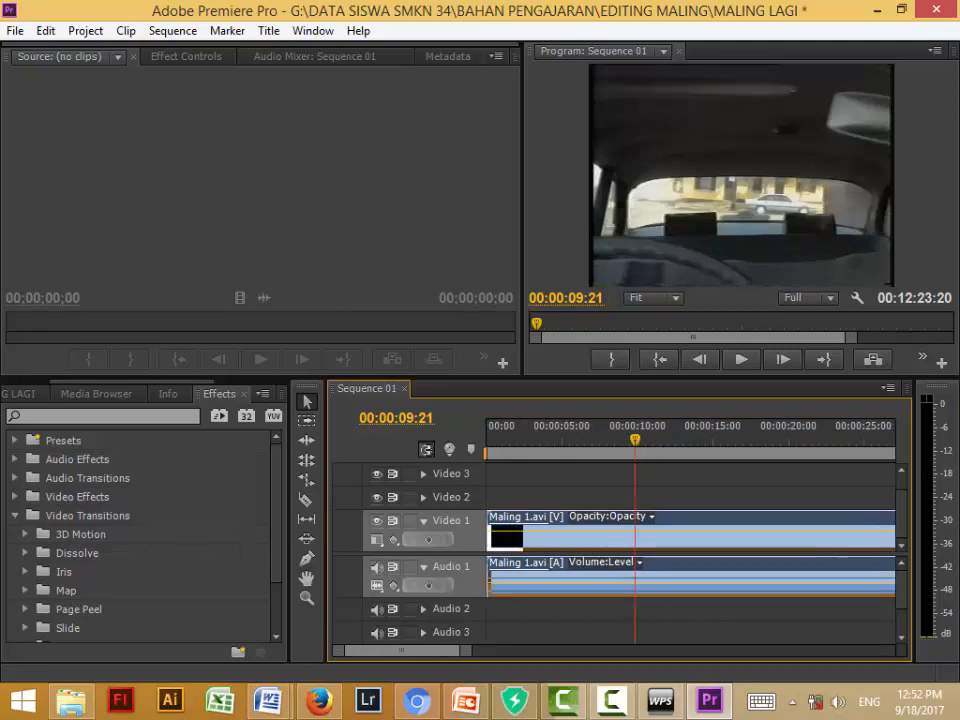
# Step: Step the playhead backward frame by frame to 00:00:01:16, in the black section before the first shot
pyautogui.press('Left')
pyautogui.press('Left')
pyautogui.press('Left')
pyautogui.press('Left')
pyautogui.press('Left')
pyautogui.press('Left')
pyautogui.press('Left')
pyautogui.press('Left')
pyautogui.press('Left')
pyautogui.press('Left')
pyautogui.press('Left')
pyautogui.press('Left')
pyautogui.press('Left')
pyautogui.press('Left')
pyautogui.press('Left')
pyautogui.press('Left')
pyautogui.press('Left')
pyautogui.press('Left')
pyautogui.press('Left')
pyautogui.press('Left')
pyautogui.press('Left')
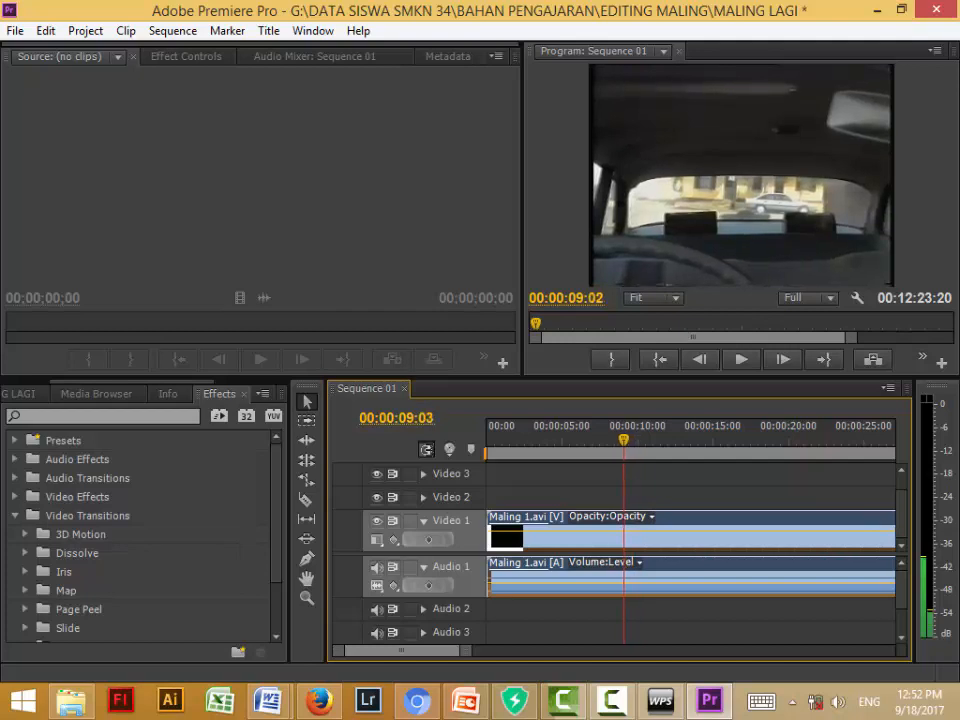
pyautogui.press('Left')
pyautogui.press('Left')
pyautogui.press('Left')
pyautogui.press('Left')
pyautogui.press('Left')
pyautogui.press('Left')
pyautogui.press('Left')
pyautogui.press('Left')
pyautogui.press('Left')
pyautogui.press('Left')
pyautogui.press('Left')
pyautogui.press('Left')
pyautogui.press('Left')
pyautogui.press('Left')
pyautogui.press('Left')
pyautogui.press('Left')
pyautogui.press('Left')
pyautogui.press('Left')
pyautogui.press('Left')
pyautogui.press('Left')
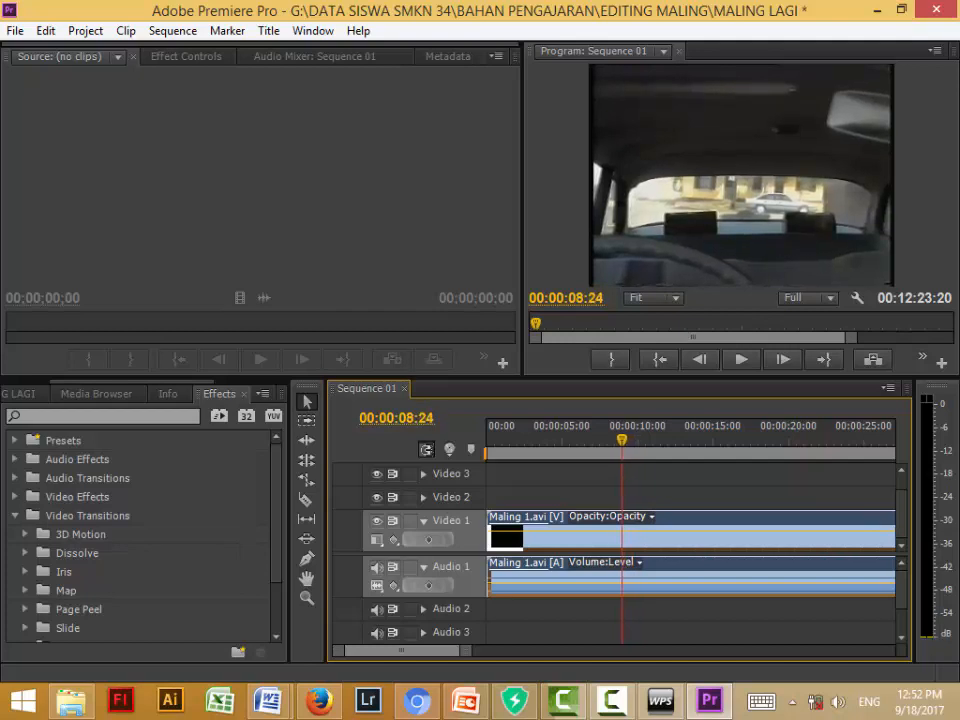
pyautogui.press('Left')
pyautogui.press('Left')
pyautogui.press('Left')
pyautogui.press('Left')
pyautogui.press('Left')
pyautogui.press('Left')
pyautogui.press('Left')
pyautogui.press('Left')
pyautogui.press('Left')
pyautogui.press('Left')
pyautogui.press('Left')
pyautogui.press('Left')
pyautogui.press('Left')
pyautogui.press('Left')
pyautogui.press('Left')
pyautogui.press('Left')
pyautogui.press('Left')
pyautogui.press('Left')
pyautogui.press('Left')
pyautogui.press('Left')
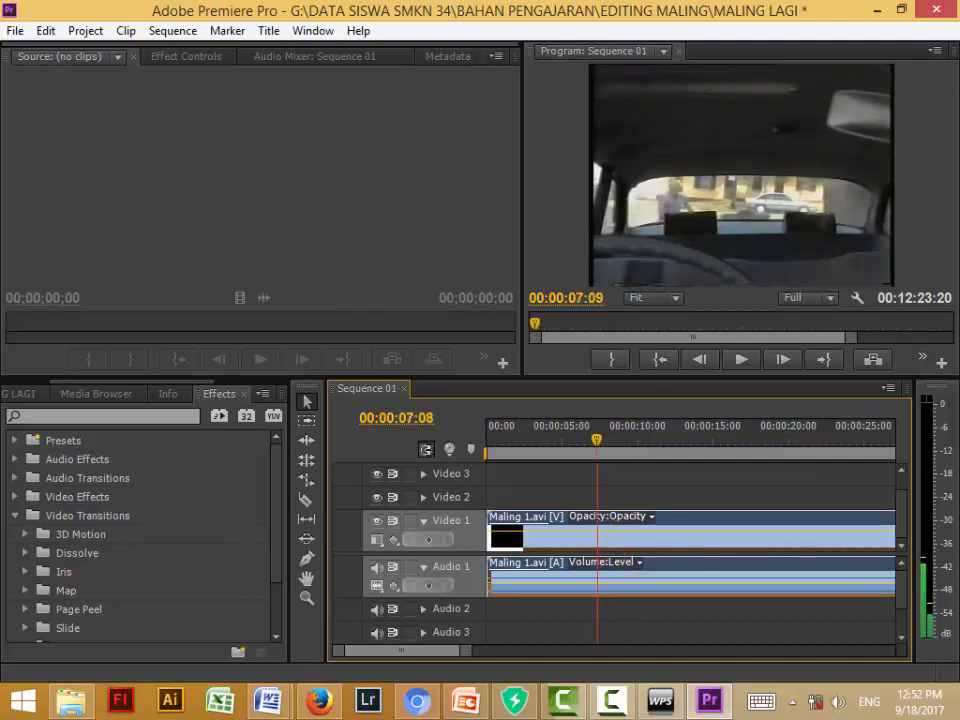
pyautogui.press('Left')
pyautogui.press('Left')
pyautogui.press('Left')
pyautogui.press('Left')
pyautogui.press('Left')
pyautogui.press('Left')
pyautogui.press('Left')
pyautogui.press('Left')
pyautogui.press('Left')
pyautogui.press('Left')
pyautogui.press('Left')
pyautogui.press('Left')
pyautogui.press('Left')
pyautogui.press('Left')
pyautogui.press('Left')
pyautogui.press('Left')
pyautogui.press('Left')
pyautogui.press('Left')
pyautogui.press('Left')
pyautogui.press('Left')
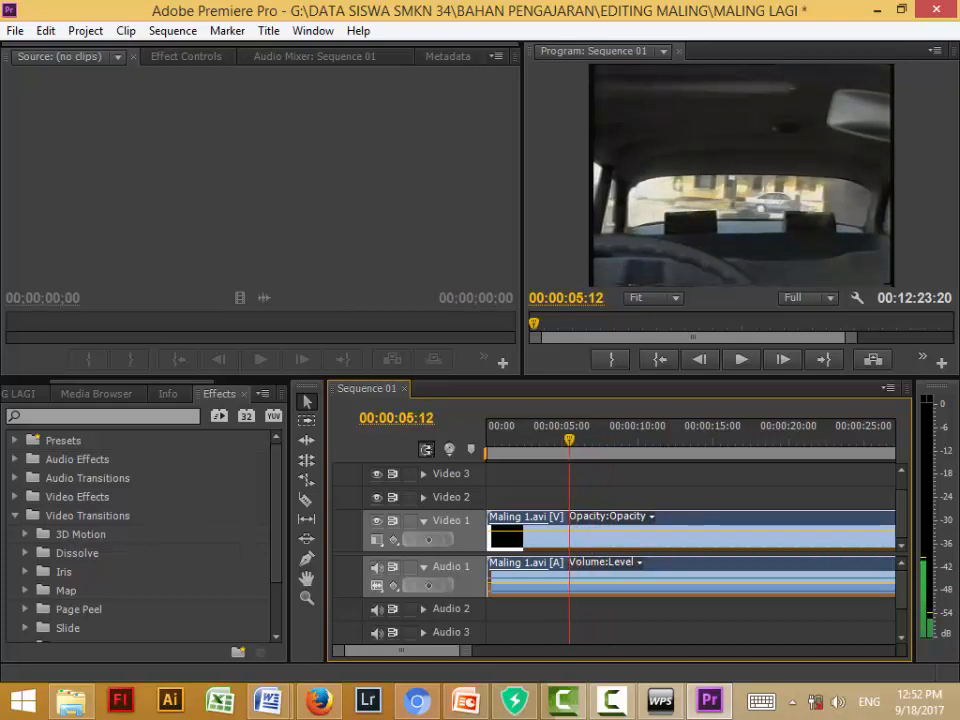
pyautogui.press('Left')
pyautogui.press('Left')
pyautogui.press('Left')
pyautogui.press('Left')
pyautogui.press('Left')
pyautogui.press('Left')
pyautogui.press('Left')
pyautogui.press('Left')
pyautogui.press('Left')
pyautogui.press('Left')
pyautogui.press('Left')
pyautogui.press('Left')
pyautogui.press('Left')
pyautogui.press('Left')
pyautogui.press('Left')
pyautogui.press('Left')
pyautogui.press('Left')
pyautogui.press('Left')
pyautogui.press('Left')
pyautogui.press('Left')
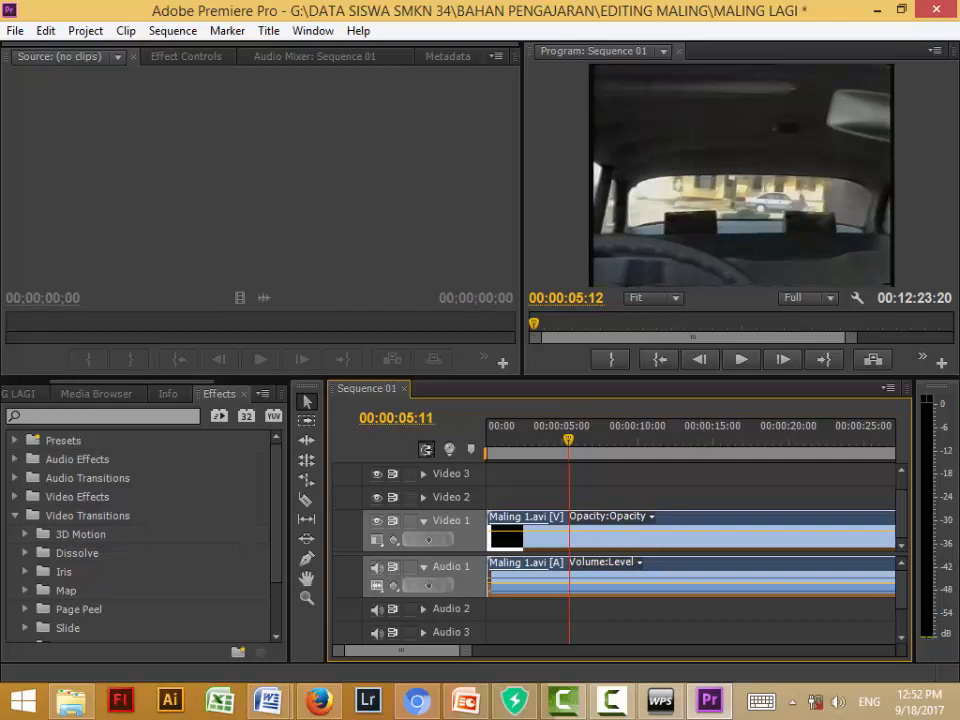
pyautogui.press('Left')
pyautogui.press('Left')
pyautogui.press('Left')
pyautogui.press('Left')
pyautogui.press('Left')
pyautogui.press('Left')
pyautogui.press('Left')
pyautogui.press('Left')
pyautogui.press('Left')
pyautogui.press('Left')
pyautogui.press('Left')
pyautogui.press('Left')
pyautogui.press('Left')
pyautogui.press('Left')
pyautogui.press('Left')
pyautogui.press('Left')
pyautogui.press('Left')
pyautogui.press('Left')
pyautogui.press('Left')
pyautogui.press('Left')
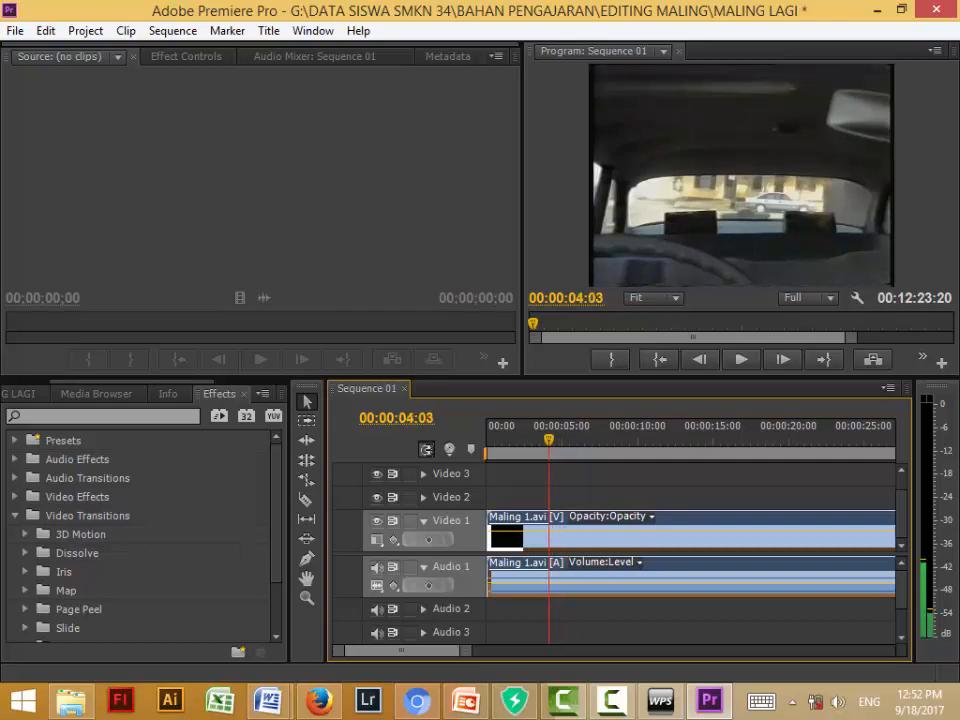
pyautogui.press('Left')
pyautogui.press('Left')
pyautogui.press('Left')
pyautogui.press('Left')
pyautogui.press('Left')
pyautogui.press('Left')
pyautogui.press('Left')
pyautogui.press('Left')
pyautogui.press('Left')
pyautogui.press('Left')
pyautogui.press('Left')
pyautogui.press('Left')
pyautogui.press('Left')
pyautogui.press('Left')
pyautogui.press('Left')
pyautogui.press('Left')
pyautogui.press('Left')
pyautogui.press('Left')
pyautogui.press('Left')
pyautogui.press('Left')
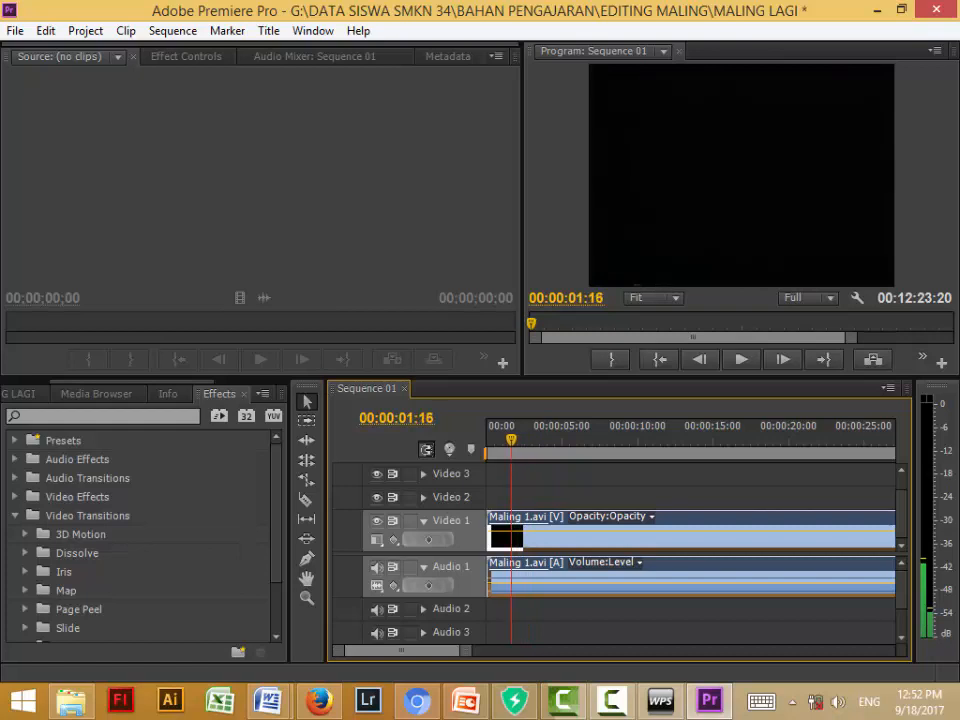
# Step: Step the playhead frame by frame to 00:00:01:24, the first frame of the car interior shot after the black section
pyautogui.press('Right')
pyautogui.press('Right')
pyautogui.press('Right')
pyautogui.press('Right')
pyautogui.press('Right')
pyautogui.press('Right')
pyautogui.press('Right')
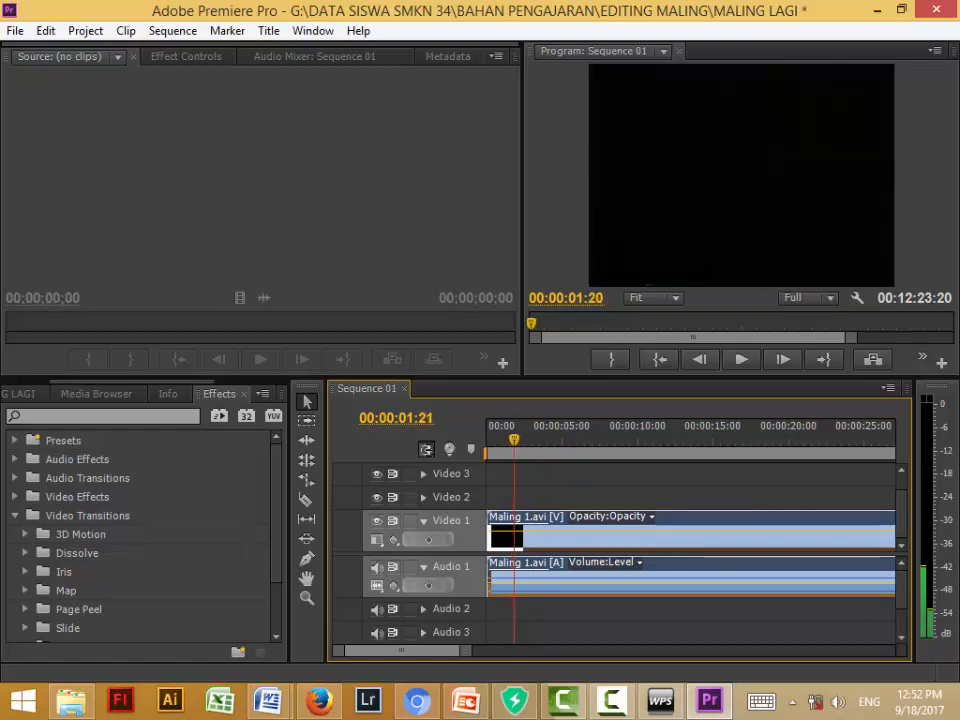
pyautogui.press('Right')
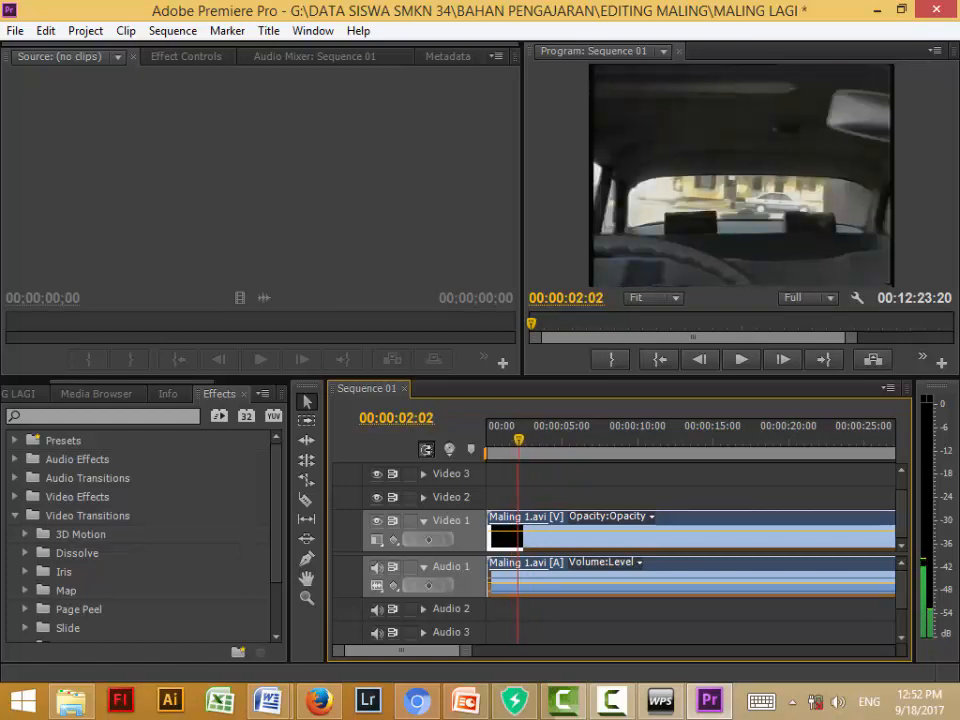
pyautogui.press('Left')
pyautogui.press('Right')
pyautogui.press('Right')
pyautogui.press('Right')
pyautogui.press('Right')
pyautogui.press('Left')
pyautogui.press('Left')
pyautogui.press('Left')
pyautogui.press('Left')
pyautogui.press('Left')
pyautogui.press('Left')
pyautogui.press('Left')
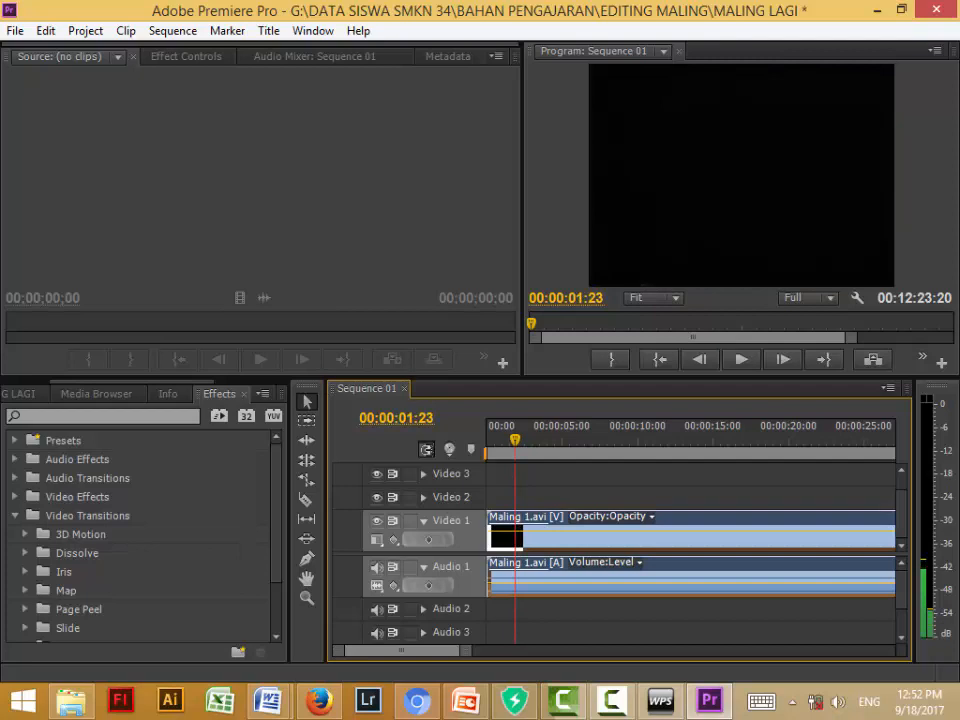
pyautogui.press('Right')
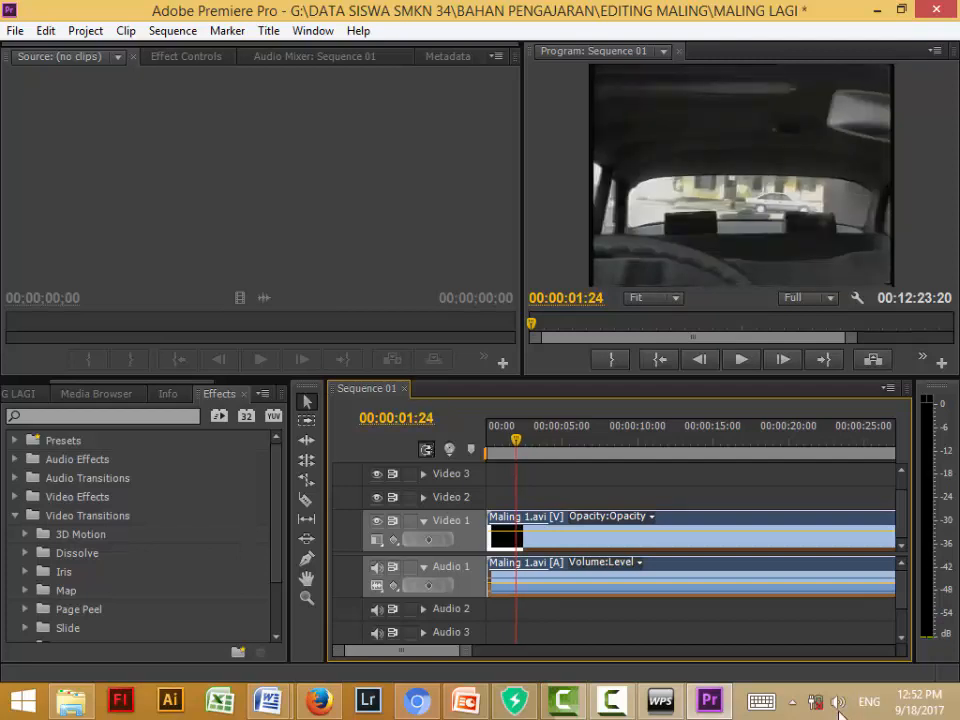
# Step: Split Maling 1.avi at 00:00:01:24 with the Razor tool, separating the black section from the car interior shot
pyautogui.moveTo(466, 657); pyautogui.dragTo(406, 657)
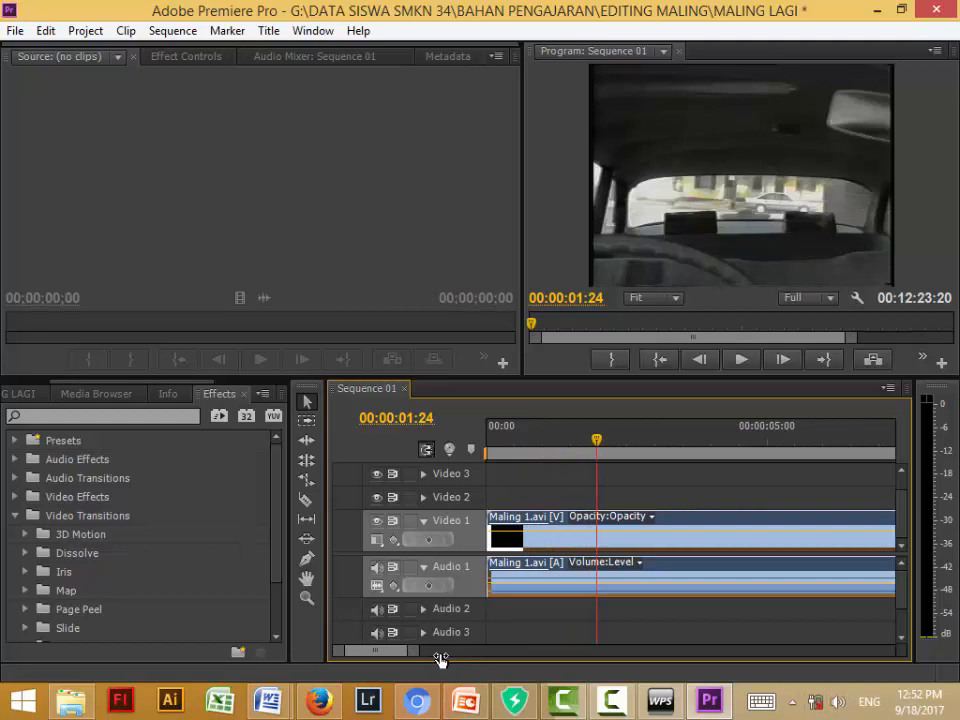
pyautogui.click(306, 502)
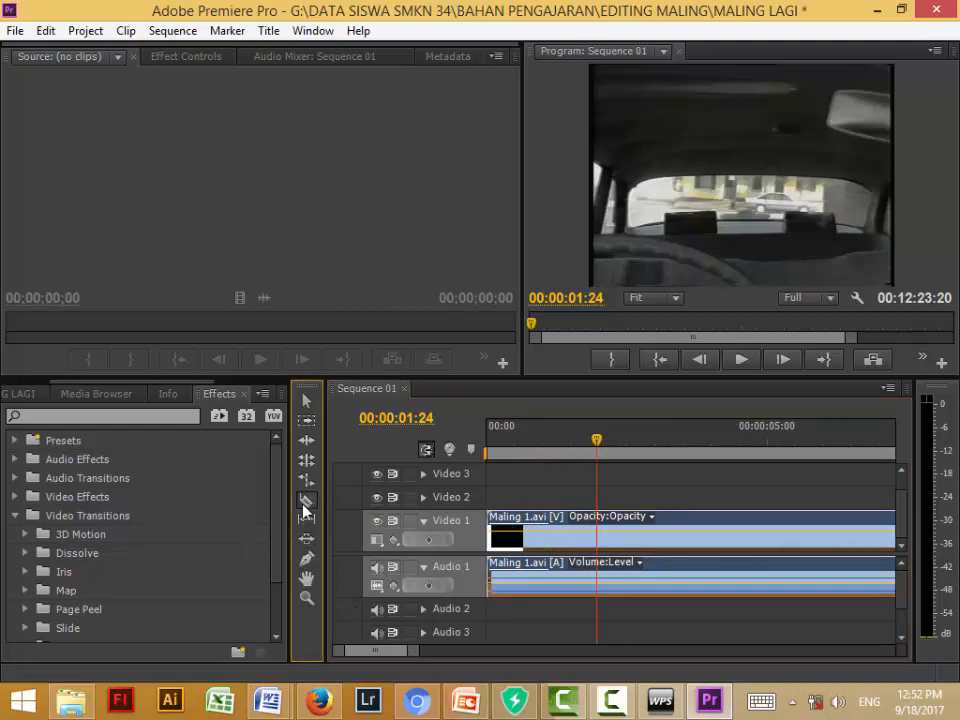
pyautogui.click(598, 516)
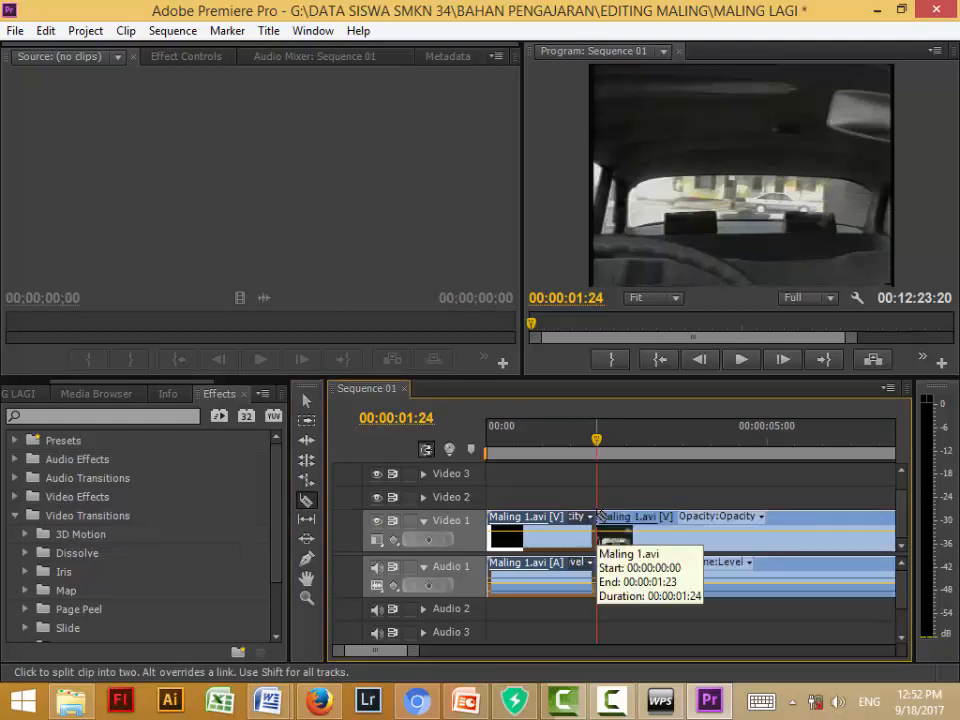
# Step: Delete the black section of Maling 1.avi before 00:00:01:24, leaving the rest of the footage in place
pyautogui.rightClick(548, 527)
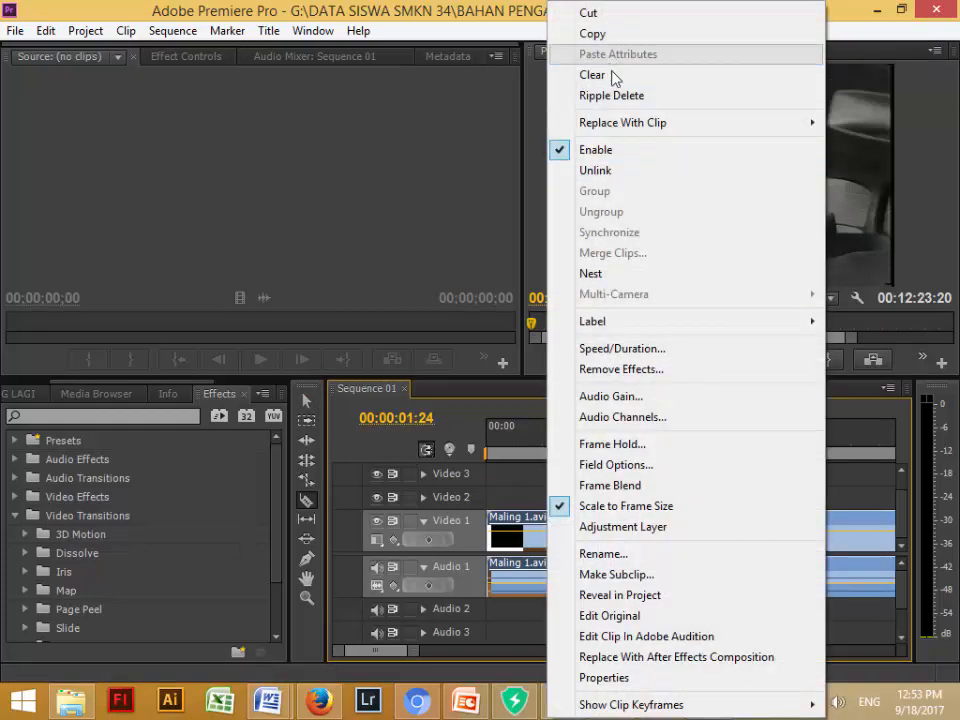
pyautogui.click(513, 180)
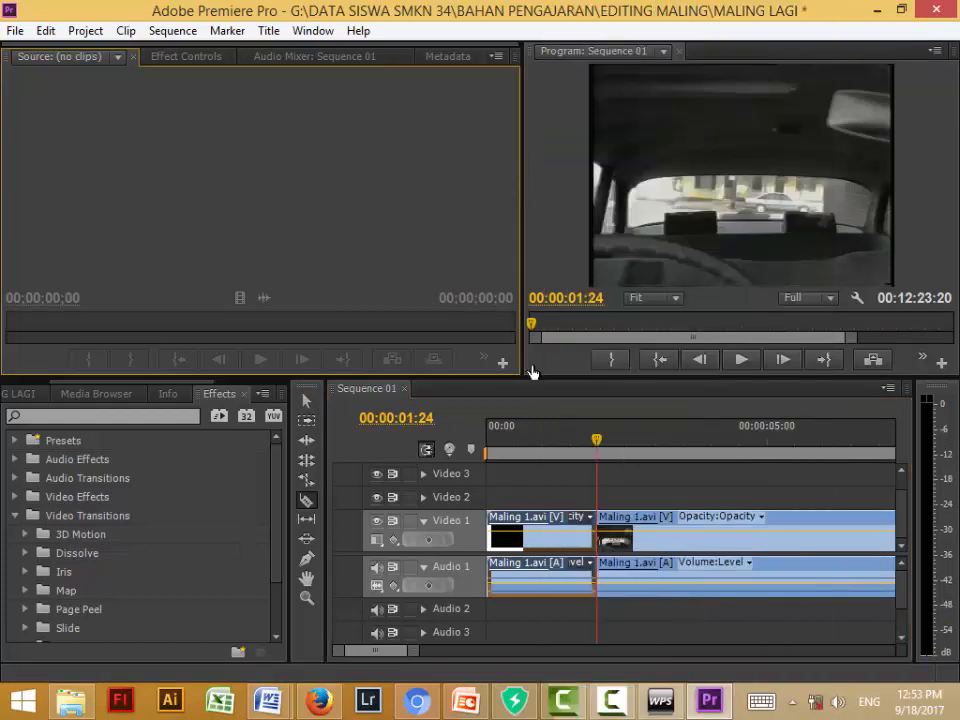
pyautogui.click(307, 401)
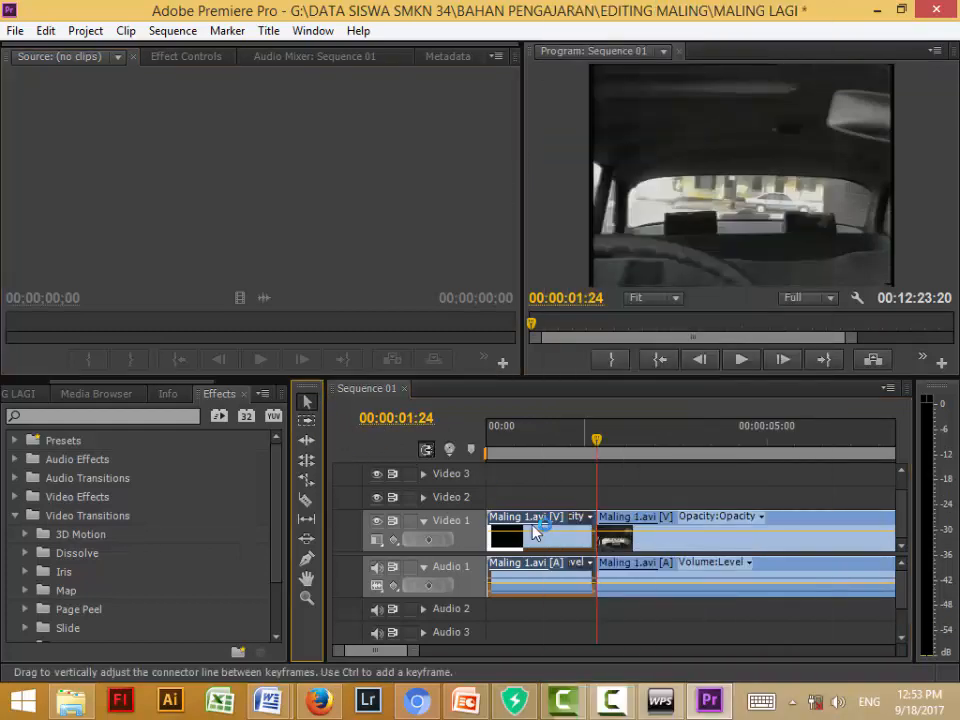
pyautogui.click(527, 524)
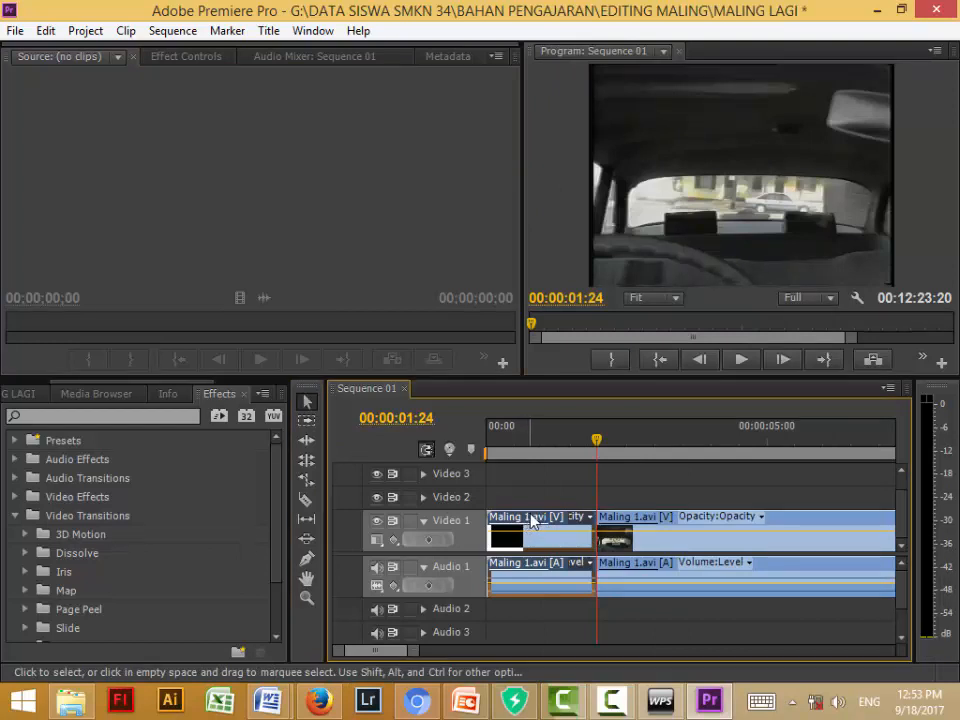
pyautogui.press('Delete')
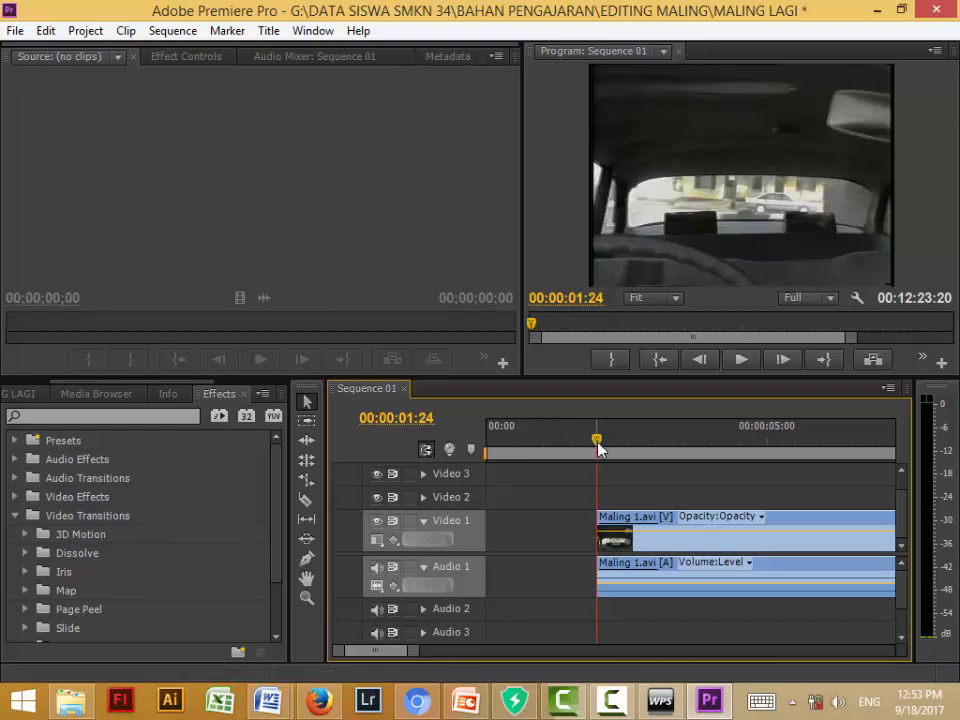
# Step: Split Maling 1.avi with the Razor tool at 00:00:11:00, the last frame before the SL 2 slate
pyautogui.moveTo(598, 447); pyautogui.dragTo(785, 467)
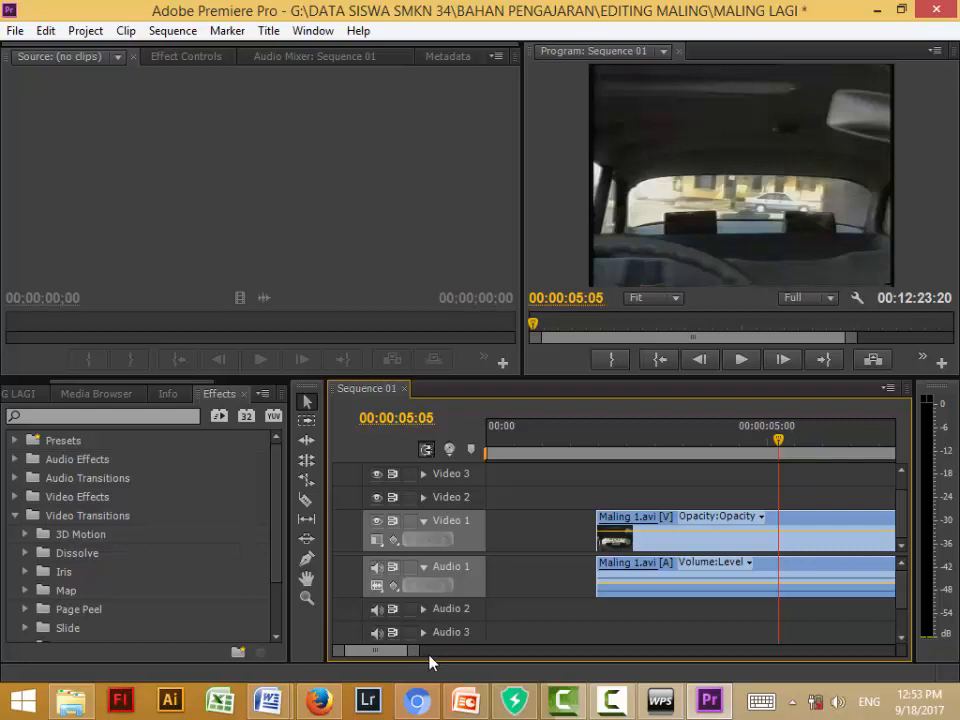
pyautogui.moveTo(415, 656); pyautogui.dragTo(477, 654)
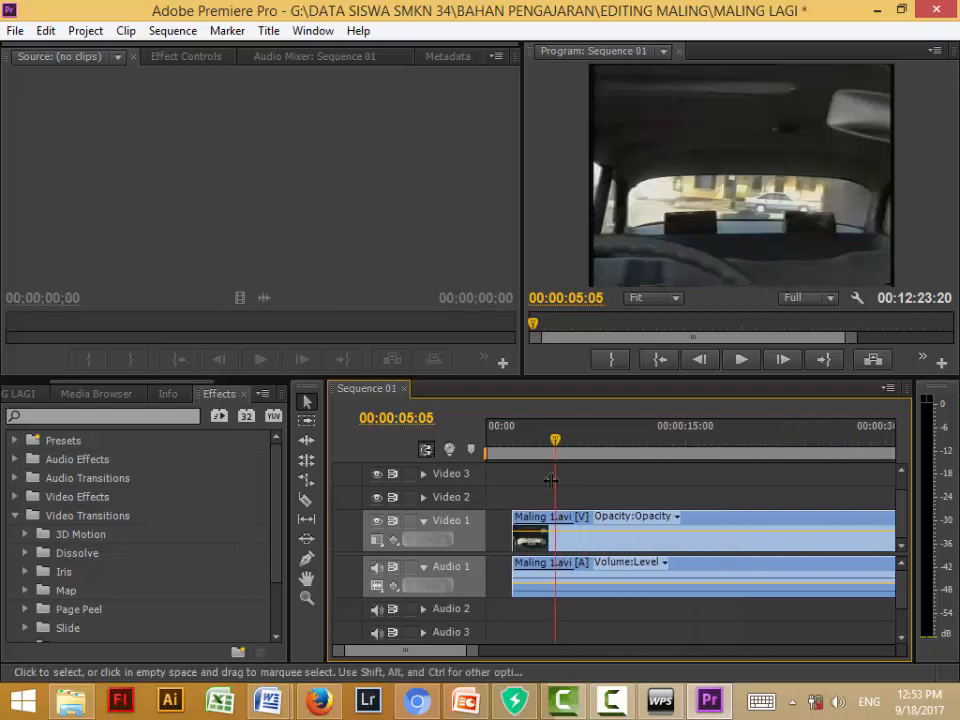
pyautogui.moveTo(553, 445); pyautogui.dragTo(650, 461)
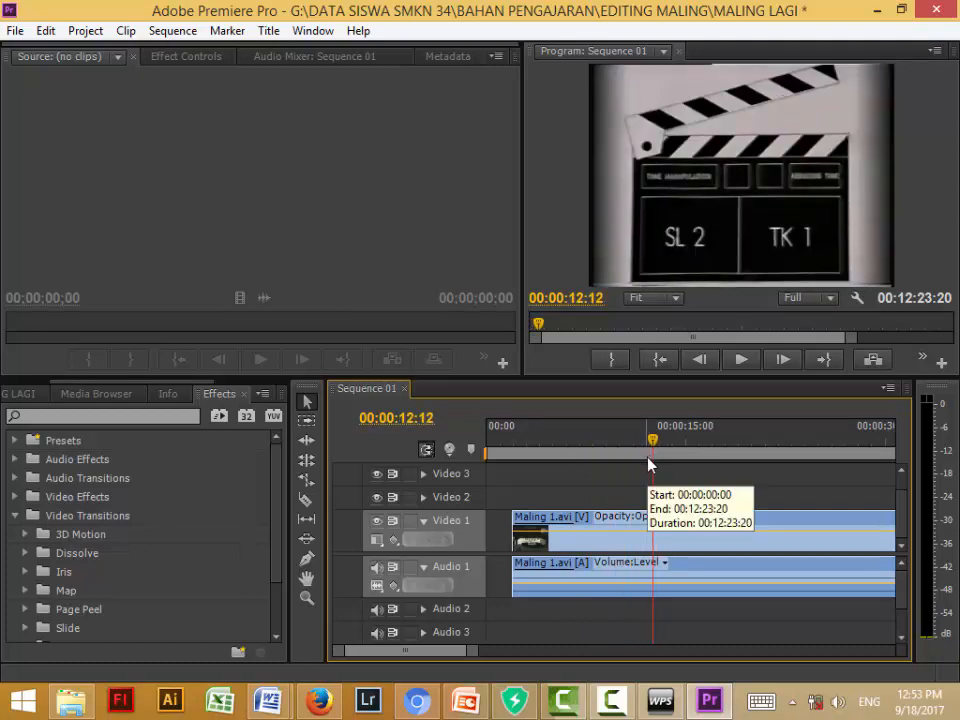
pyautogui.press('j')
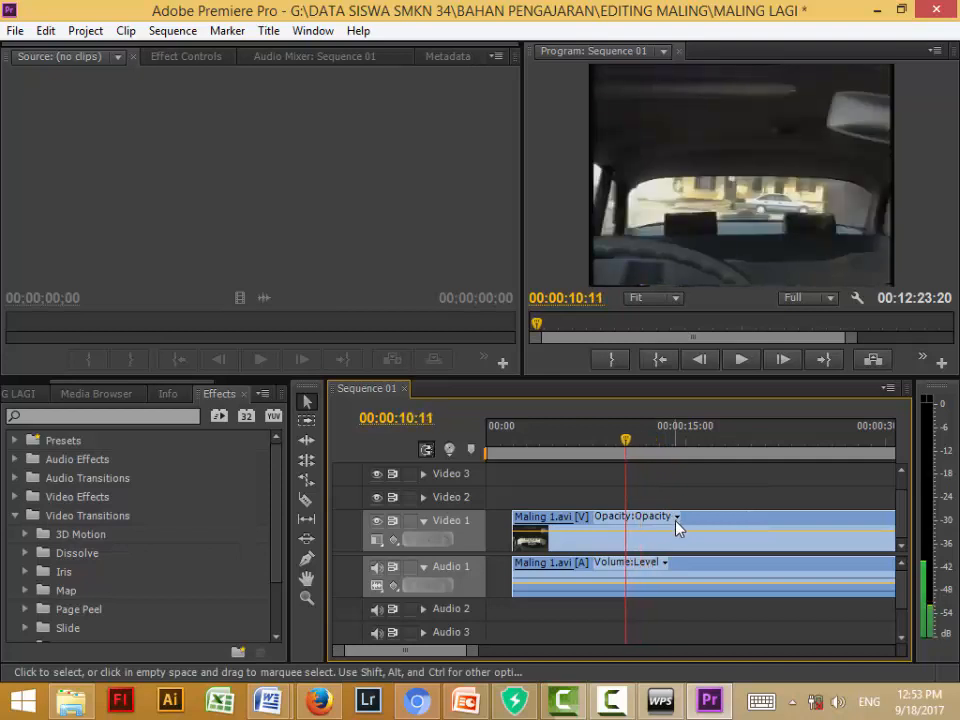
pyautogui.press('l')
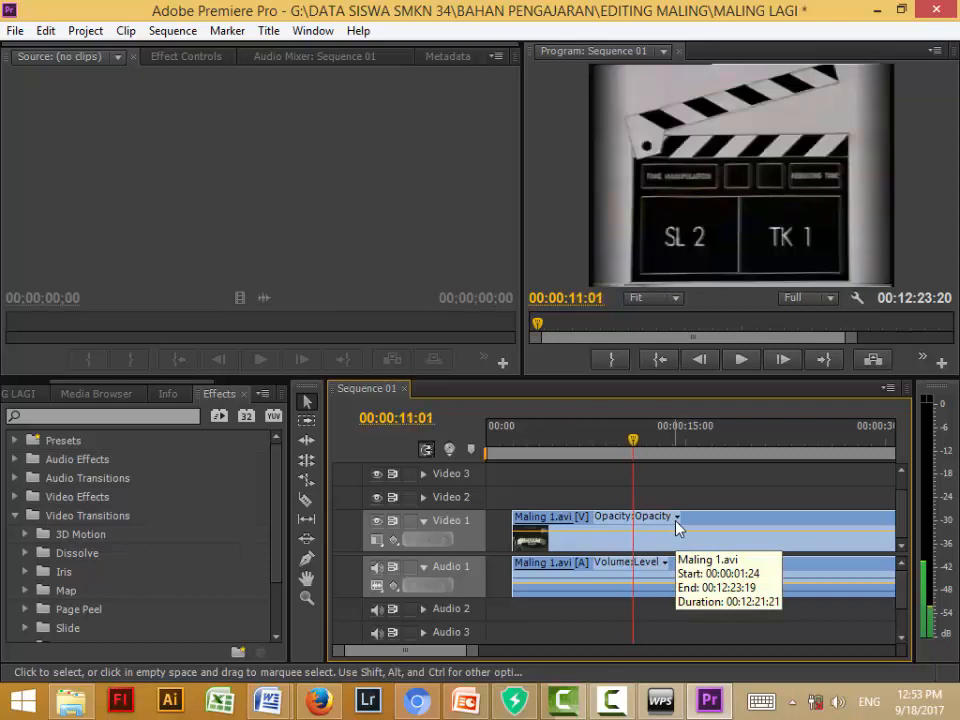
pyautogui.press('Left')
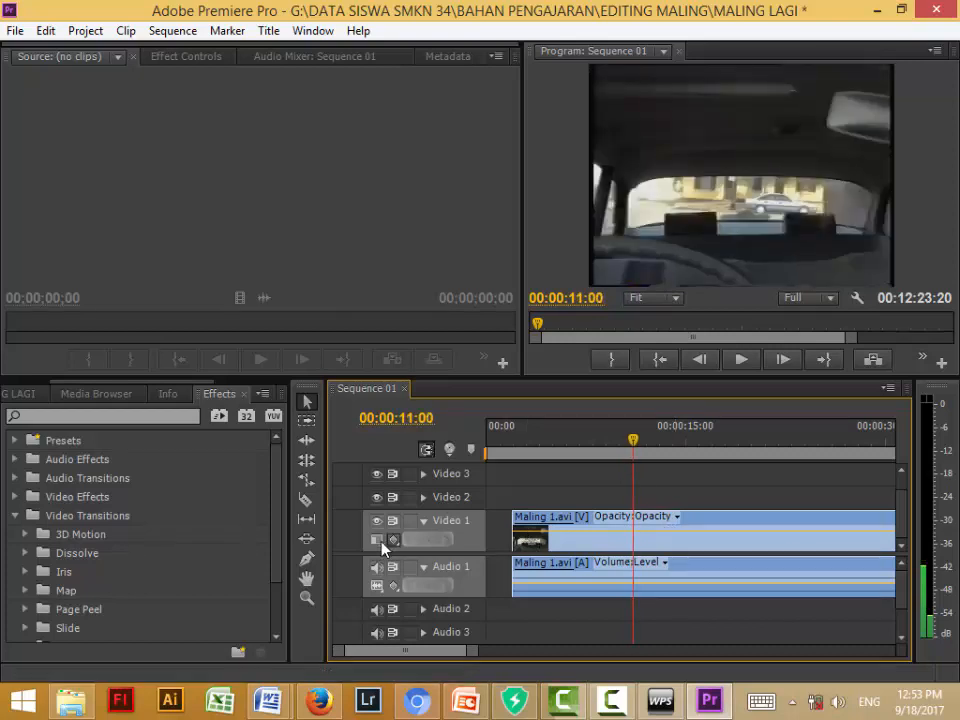
pyautogui.click(306, 499)
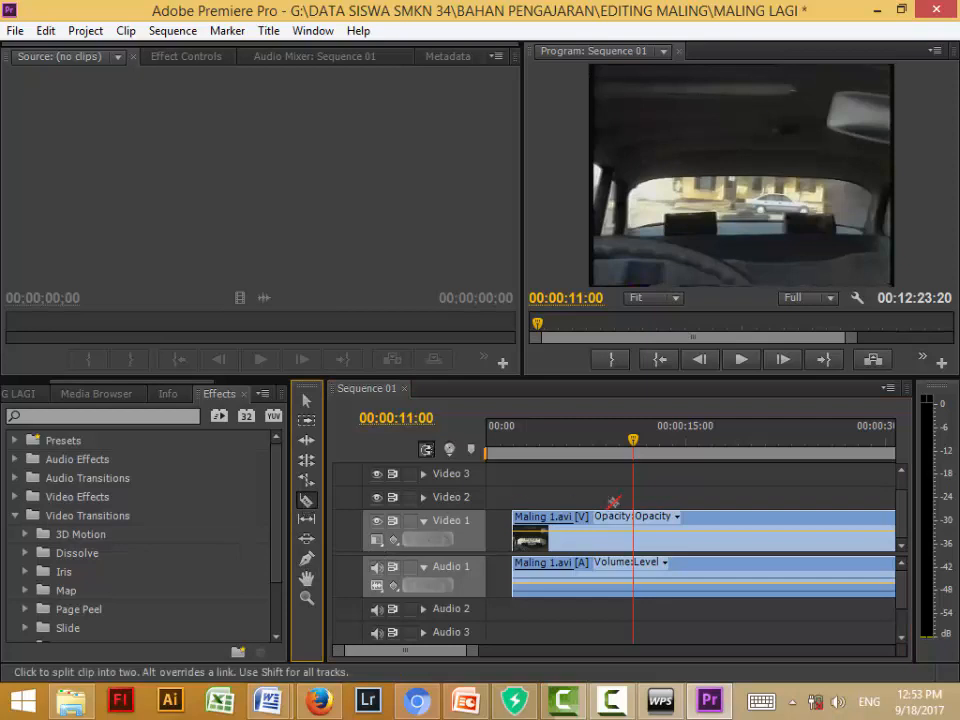
pyautogui.click(635, 519)
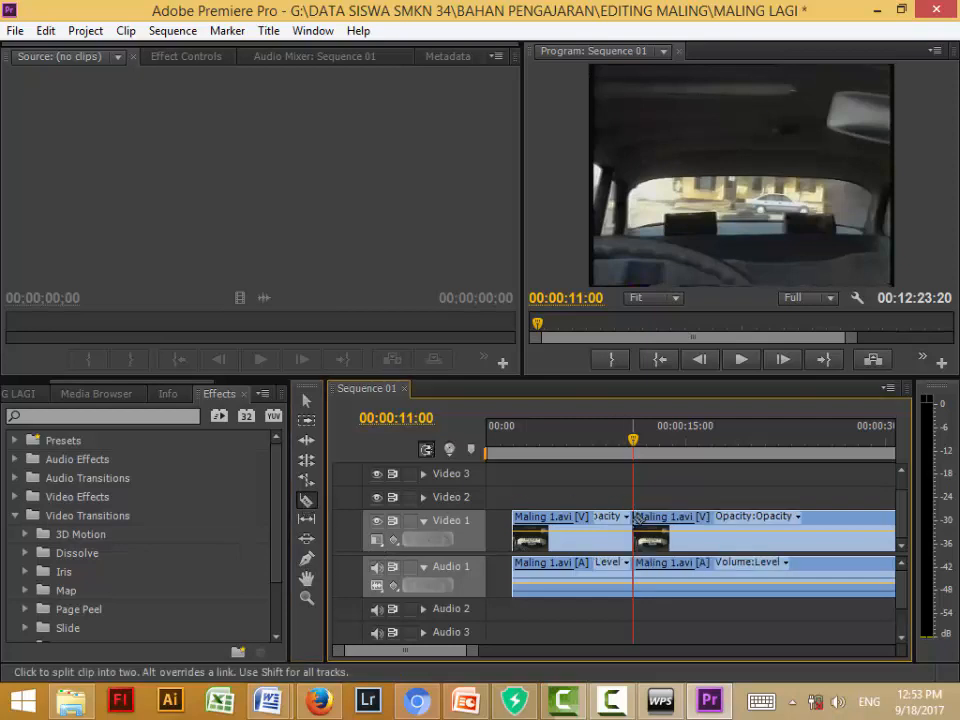
# Step: Move the separated first car shot to the very start of Sequence 01 and play it back from 00:00:00:00 to check it
pyautogui.click(307, 401)
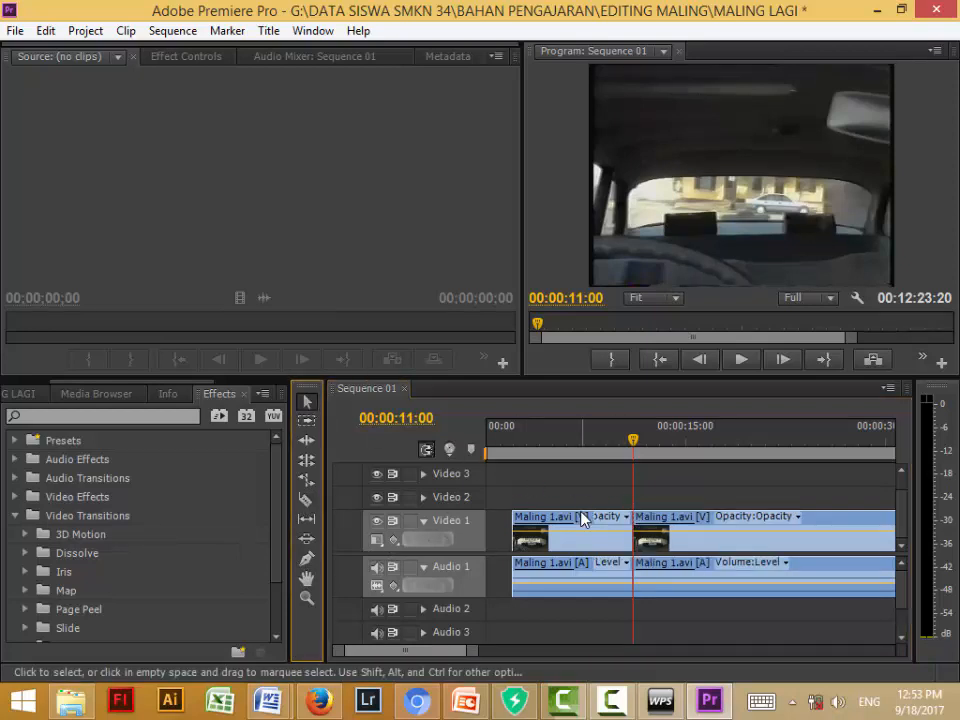
pyautogui.moveTo(575, 521); pyautogui.dragTo(550, 523)
pyautogui.moveTo(565, 455); pyautogui.dragTo(463, 478)
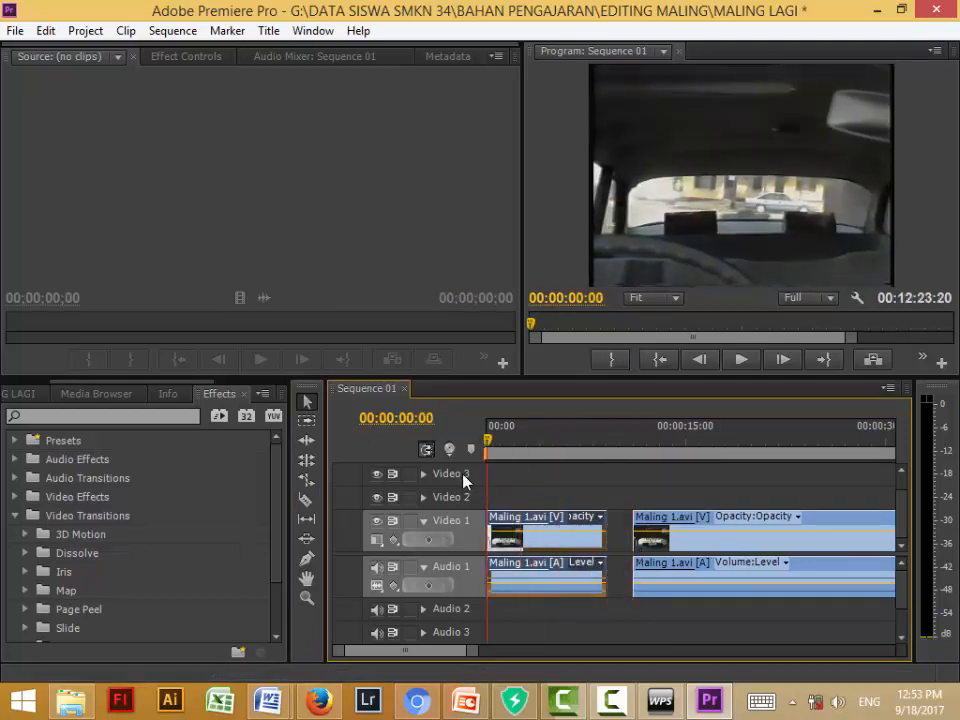
pyautogui.press('space')
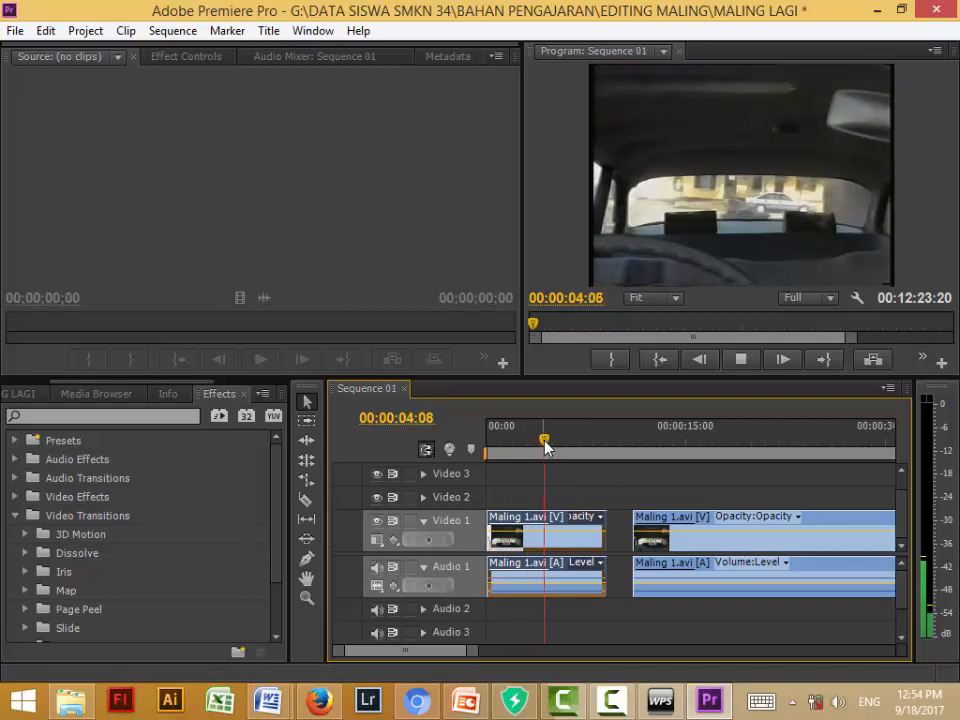
pyautogui.press('space')
pyautogui.moveTo(591, 457); pyautogui.dragTo(570, 460)
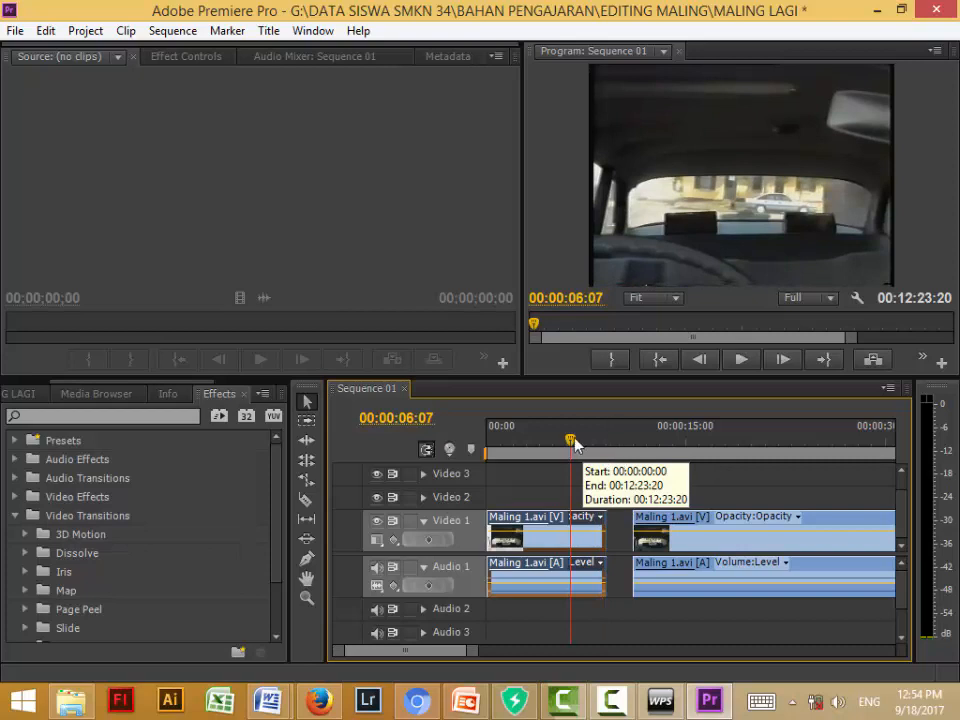
# Step: Split the remaining footage with the Razor tool at 00:00:13:01, where the doll shot begins after the SL 2 slate
pyautogui.moveTo(573, 450); pyautogui.dragTo(671, 487)
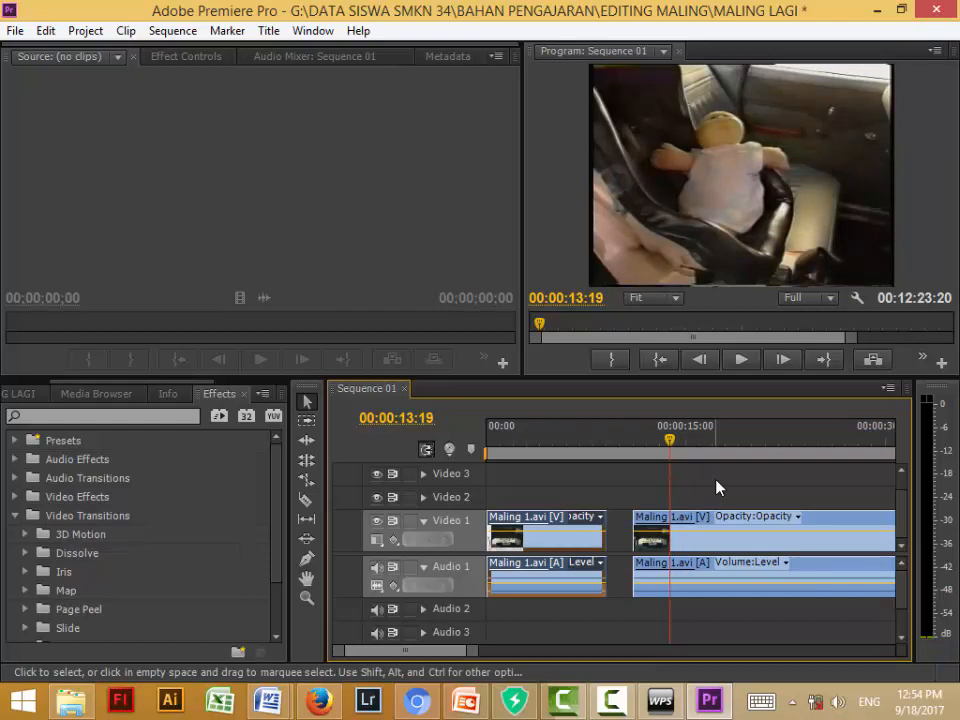
pyautogui.moveTo(671, 446)
pyautogui.mouseDown()
pyautogui.moveTo(655, 452)
pyautogui.moveTo(666, 454)
pyautogui.mouseUp()
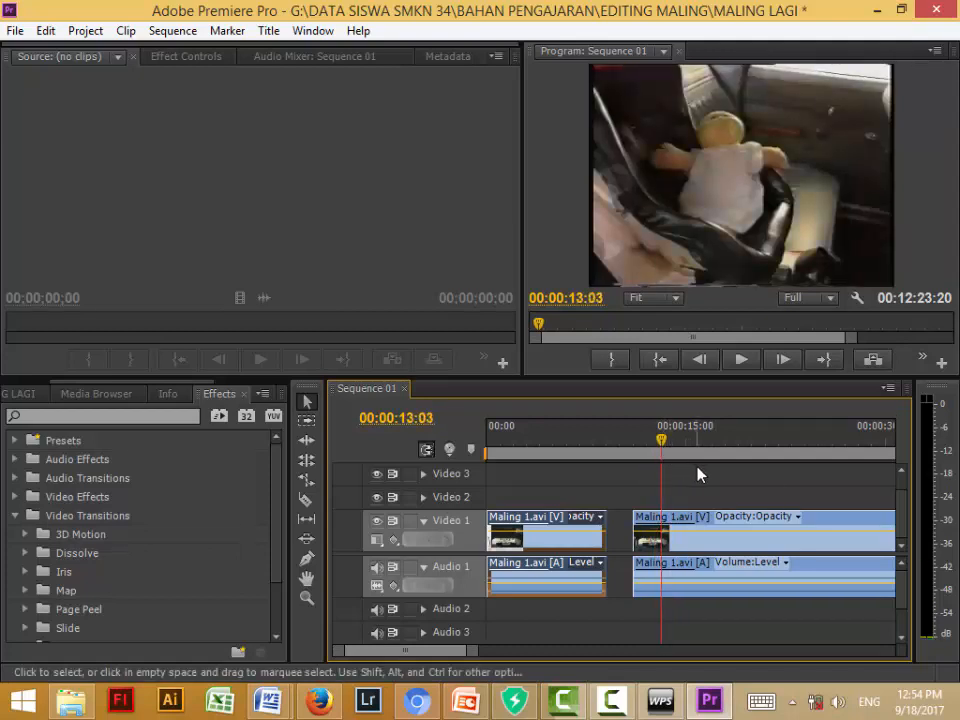
pyautogui.press('Left')
pyautogui.press('Right')
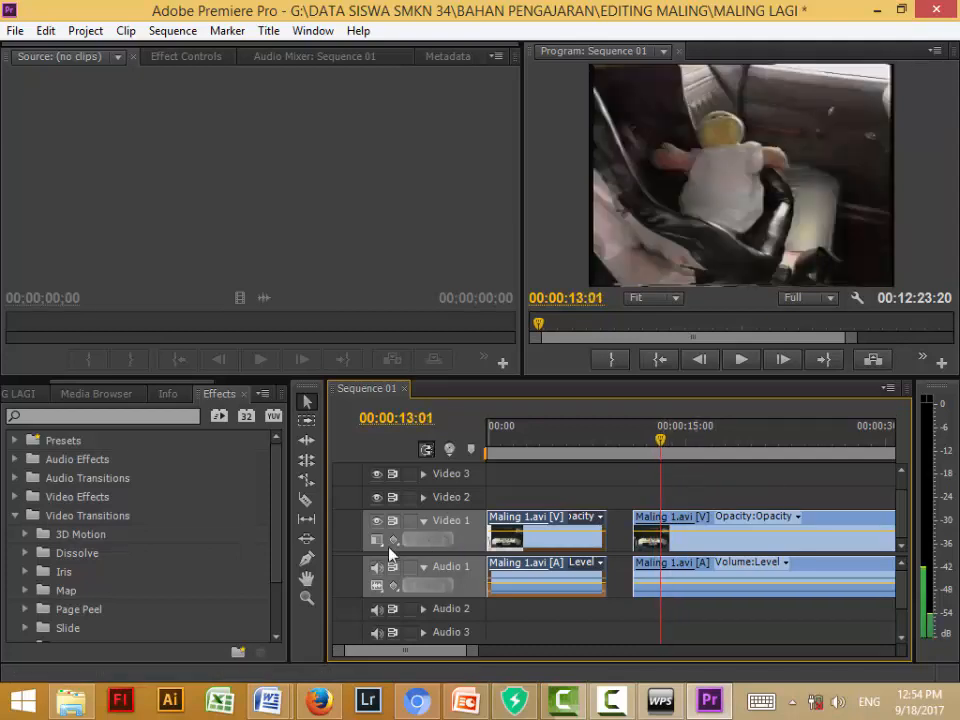
pyautogui.click(306, 499)
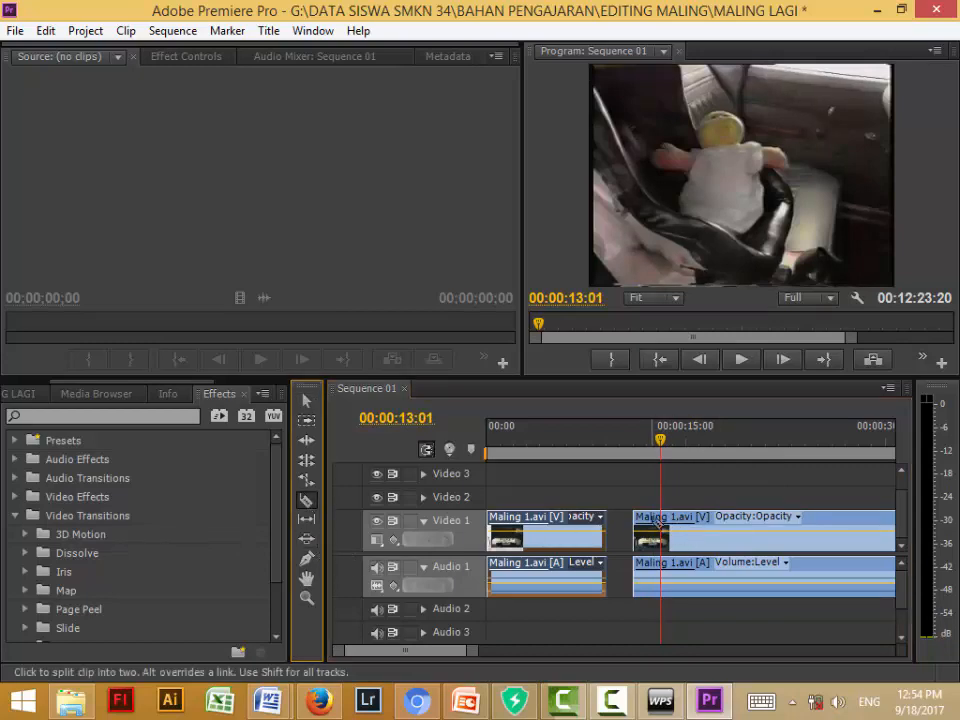
pyautogui.click(664, 522)
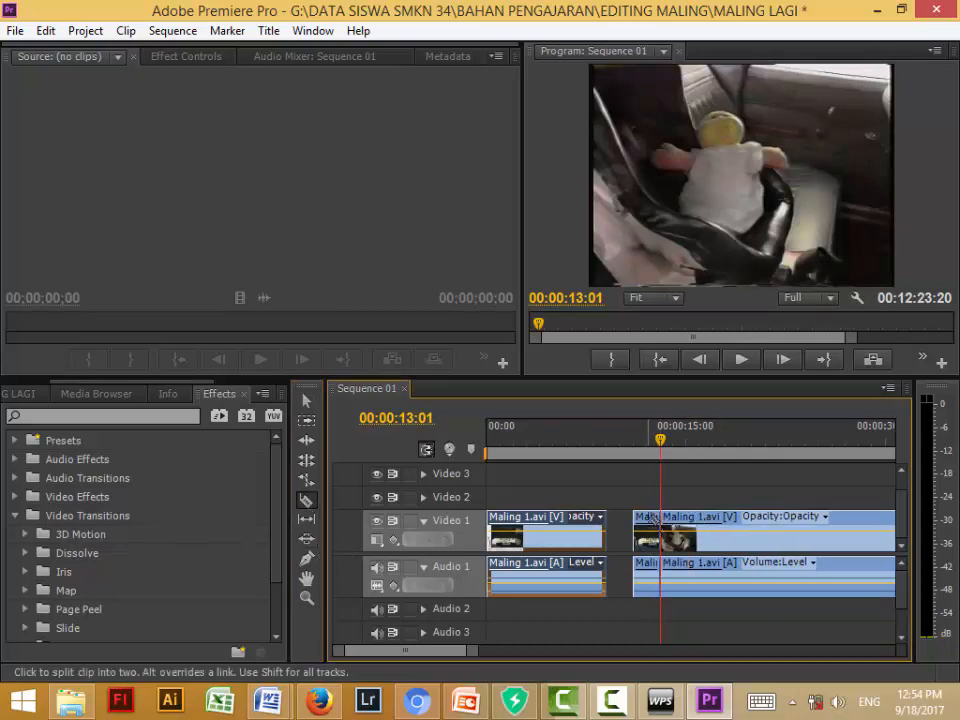
# Step: Clear the SL 2 slate section between 00:00:11:00 and 00:00:13:01, and undo its removal
pyautogui.rightClick(651, 517)
pyautogui.click(693, 75)
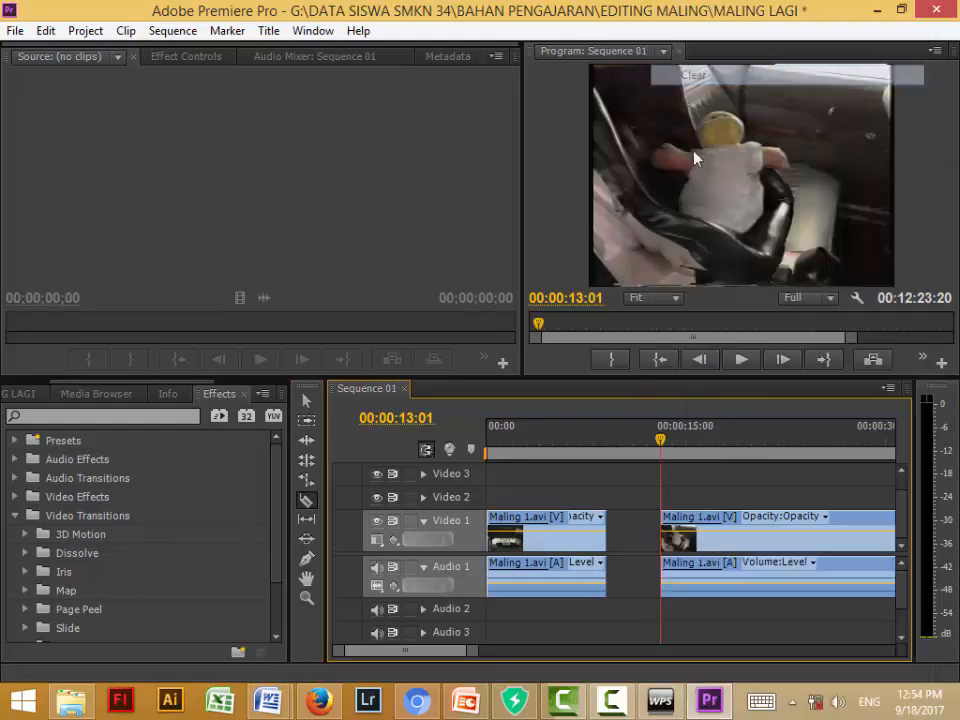
pyautogui.click(307, 401)
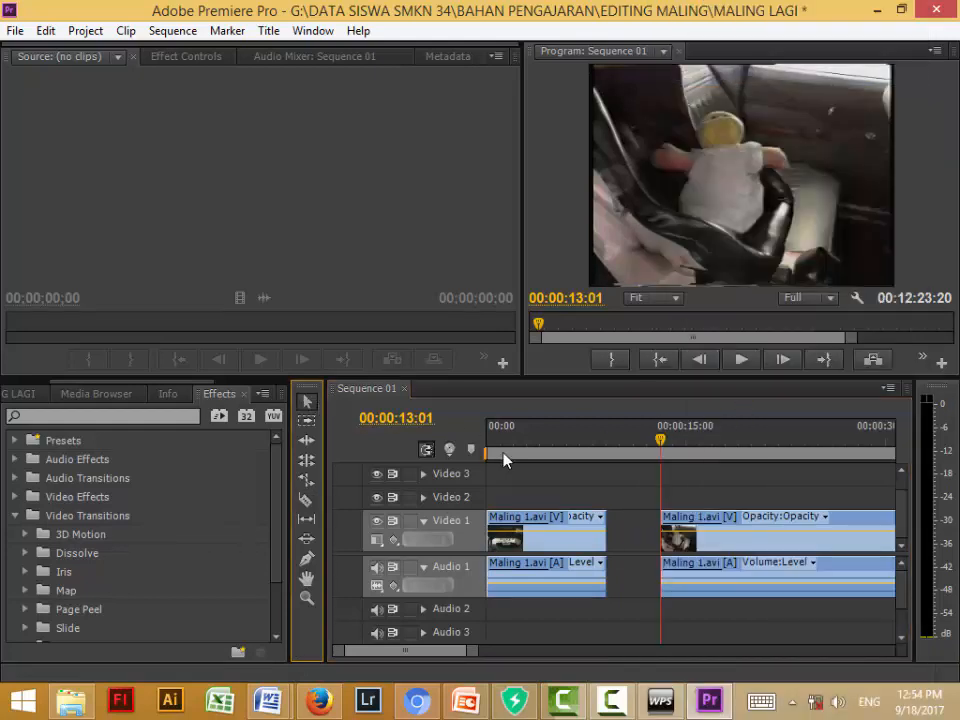
pyautogui.click(676, 520)
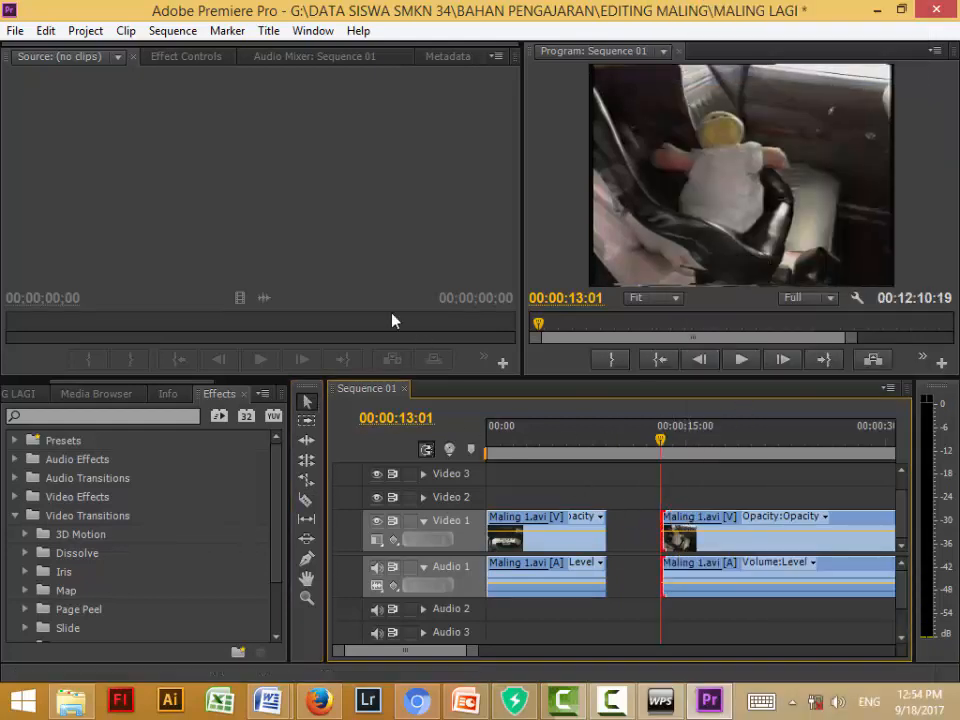
pyautogui.click(46, 30)
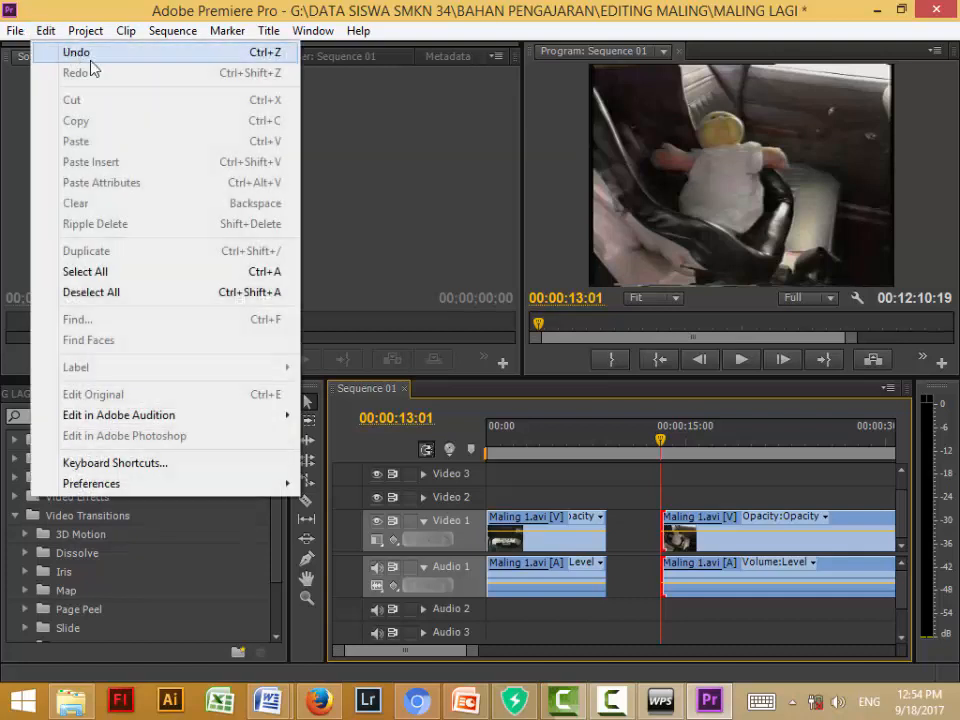
pyautogui.click(62, 51)
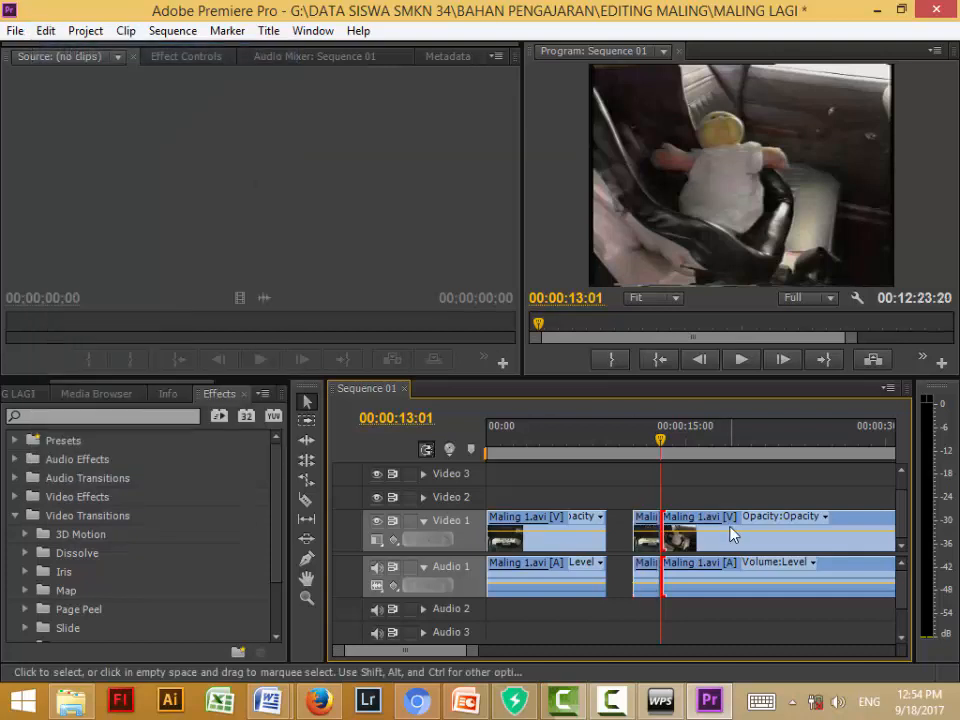
# Step: Try deleting the short SL 2 slate clip just before 00:00:13:01, and undo the deletion
pyautogui.click(645, 520)
pyautogui.click(649, 528)
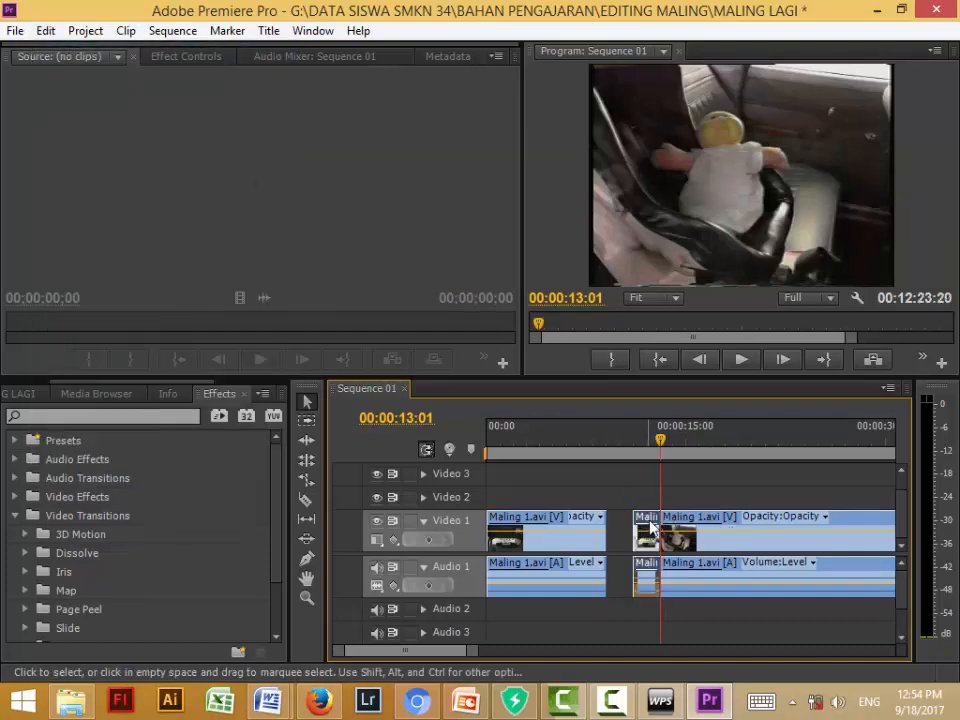
pyautogui.press('Delete')
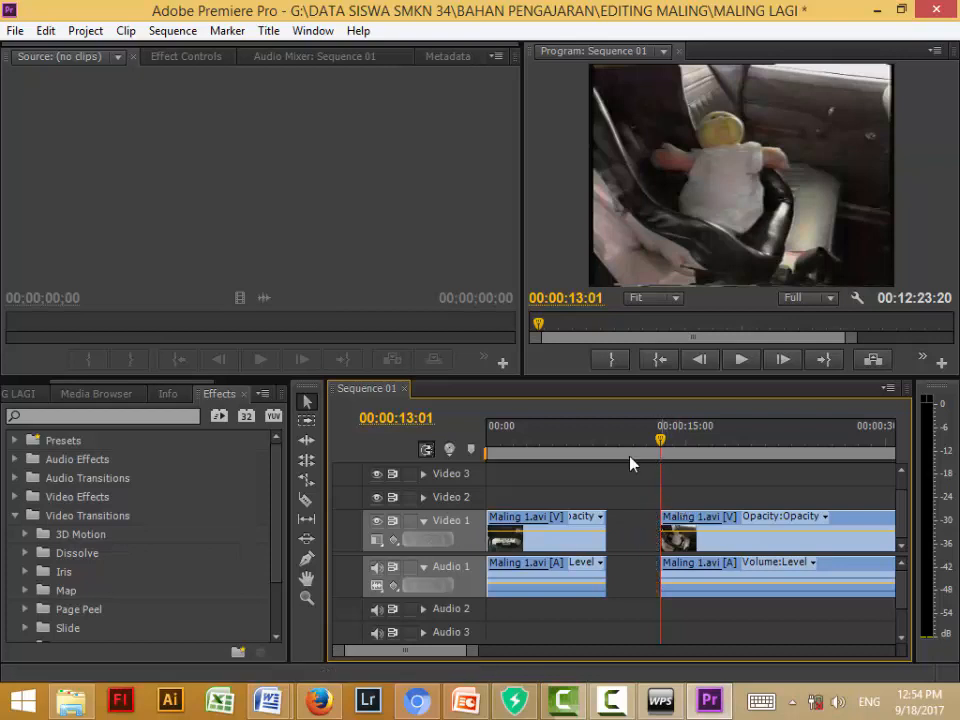
pyautogui.click(46, 30)
pyautogui.click(77, 51)
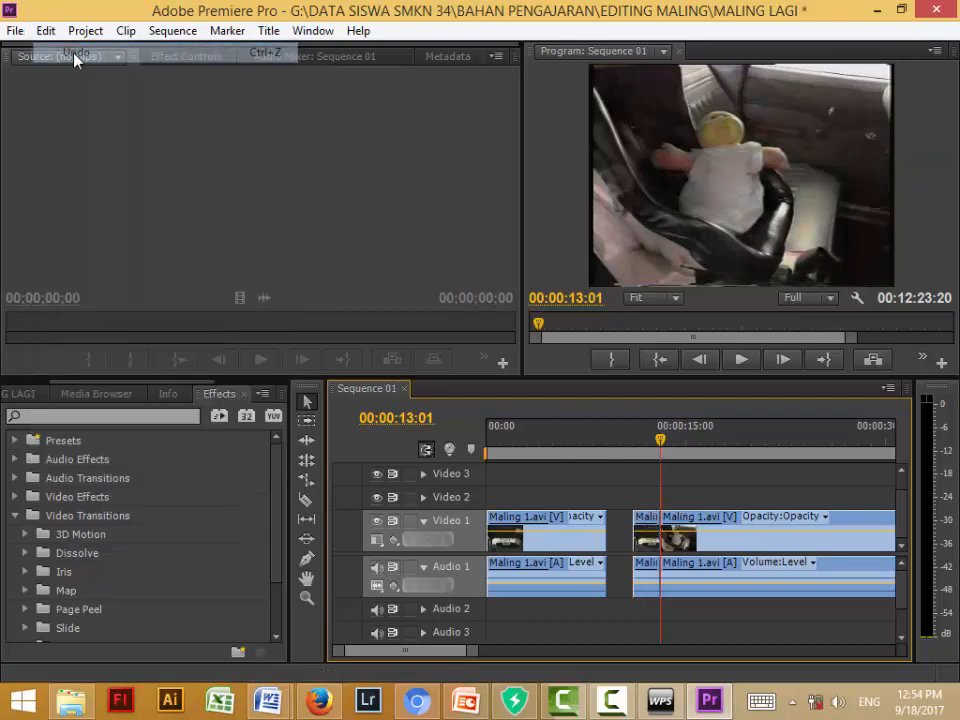
# Step: Clear the short SL 2 slate clip that sits directly before the doll shot
pyautogui.moveTo(648, 445); pyautogui.dragTo(684, 452)
pyautogui.click(652, 521)
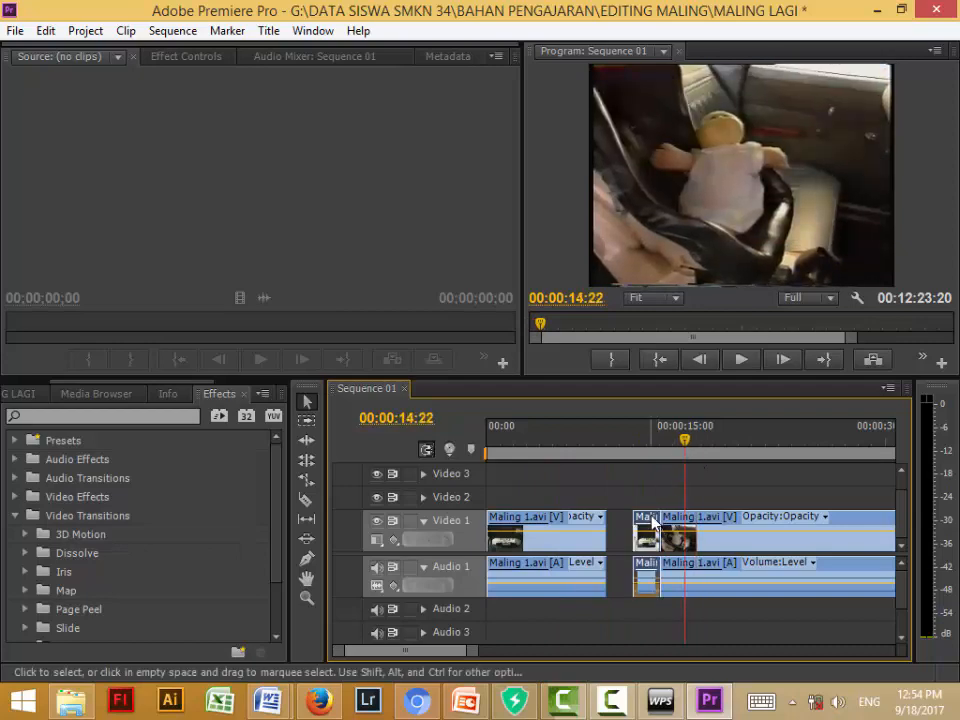
pyautogui.rightClick(652, 521)
pyautogui.click(696, 75)
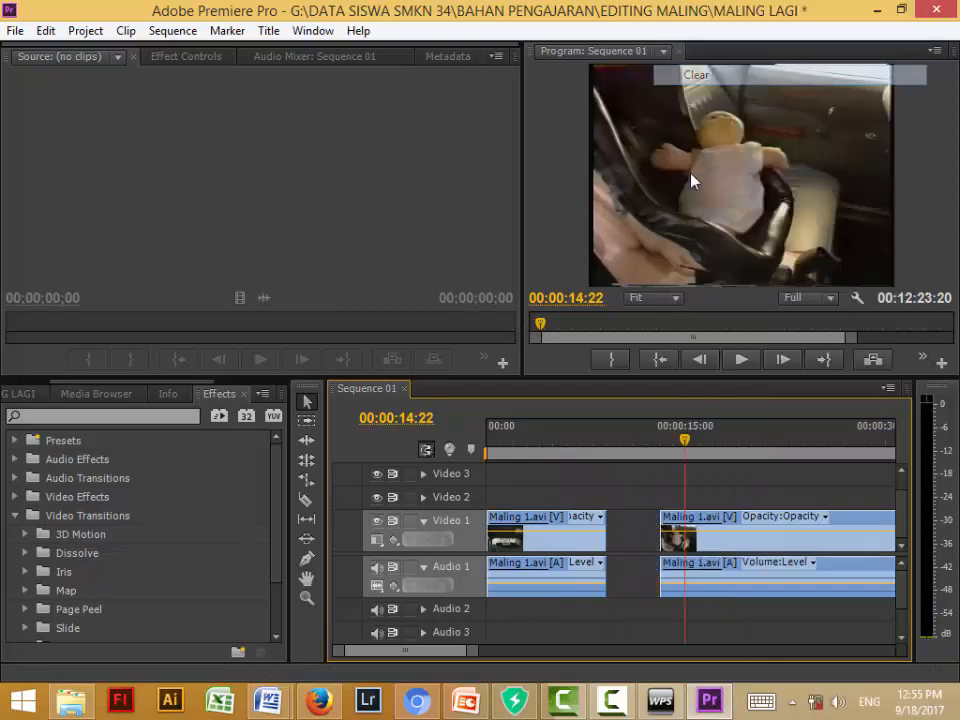
# Step: Split the remaining footage with the Razor tool at 00:00:18:15, the last doll-shot frame before the SL 3 slate
pyautogui.moveTo(686, 441); pyautogui.dragTo(741, 446)
pyautogui.press('Left')
pyautogui.press('Left')
pyautogui.press('Left')
pyautogui.press('Left')
pyautogui.press('Left')
pyautogui.press('Left')
pyautogui.press('Left')
pyautogui.press('Left')
pyautogui.press('Left')
pyautogui.press('Left')
pyautogui.press('Left')
pyautogui.press('Left')
pyautogui.press('Left')
pyautogui.press('Left')
pyautogui.press('Left')
pyautogui.press('Left')
pyautogui.press('Left')
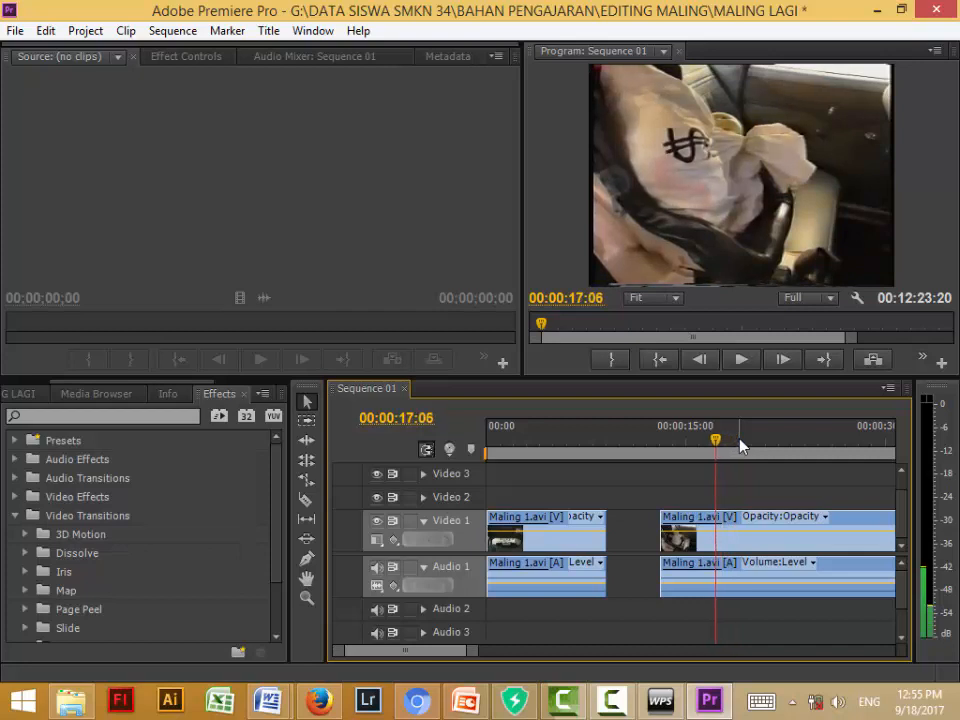
pyautogui.press('Right')
pyautogui.press('space')
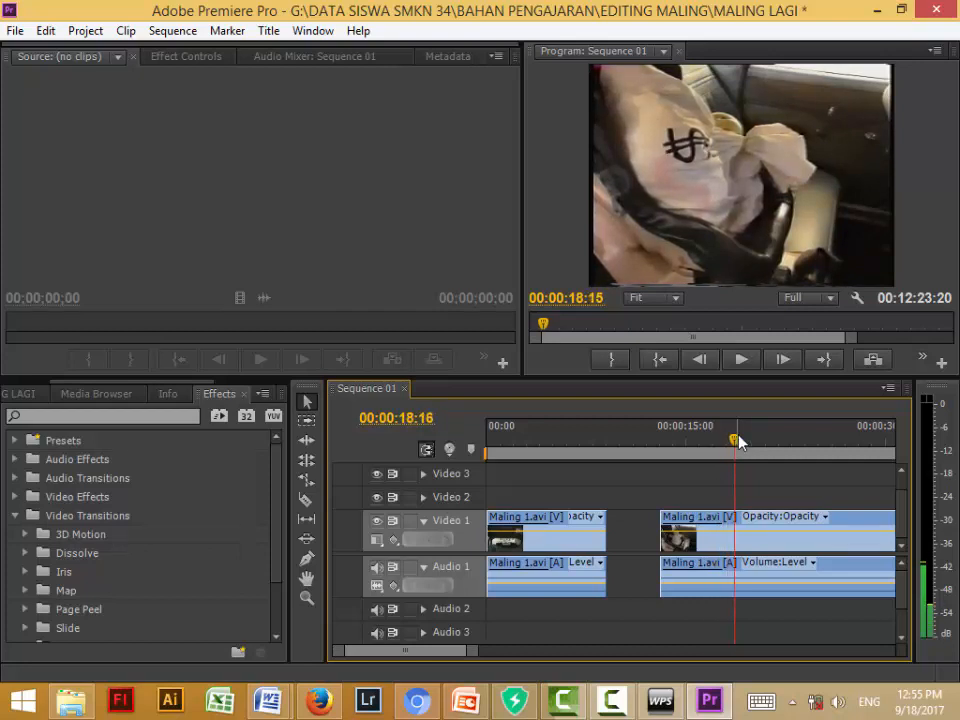
pyautogui.press('Left')
pyautogui.press('Left')
pyautogui.press('Left')
pyautogui.press('Left')
pyautogui.press('Left')
pyautogui.press('Left')
pyautogui.press('Left')
pyautogui.press('Left')
pyautogui.press('Left')
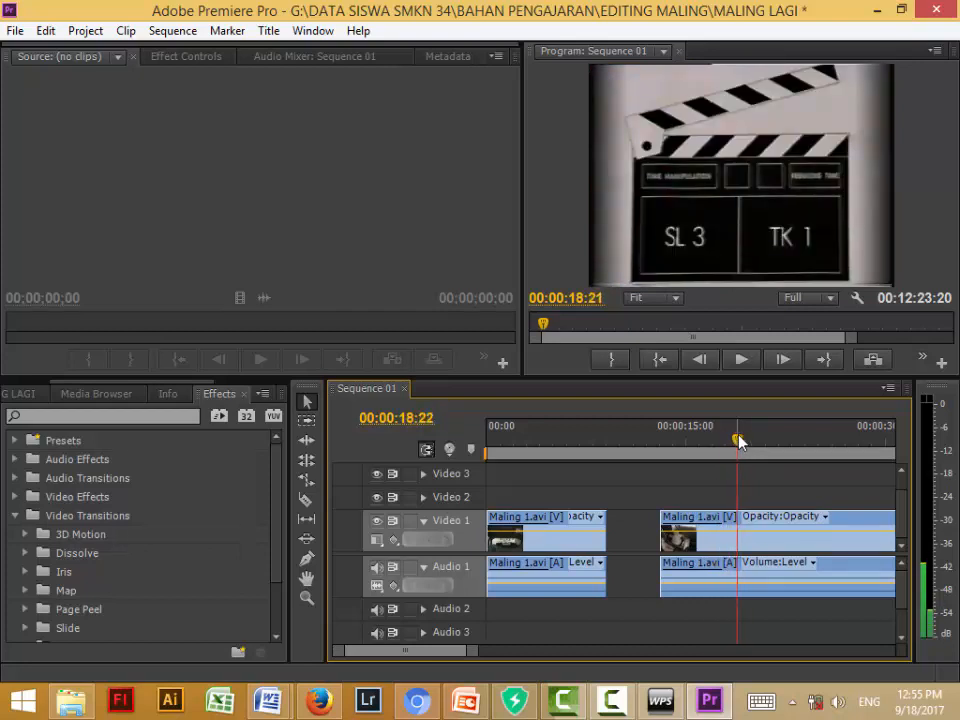
pyautogui.press('Left')
pyautogui.press('Left')
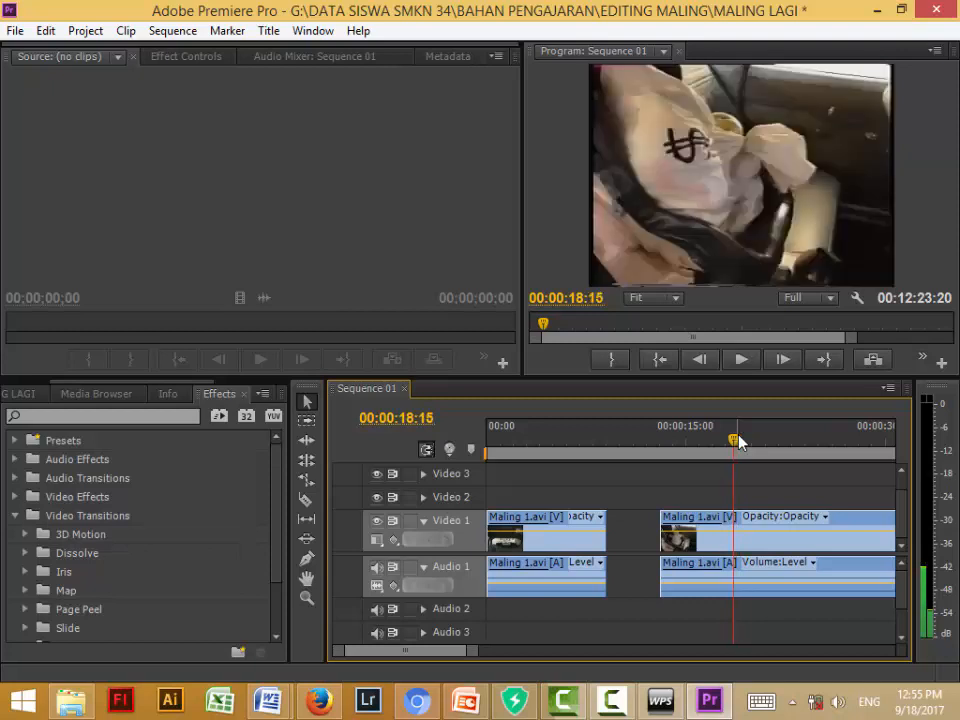
pyautogui.press('Right')
pyautogui.press('Left')
pyautogui.click(307, 500)
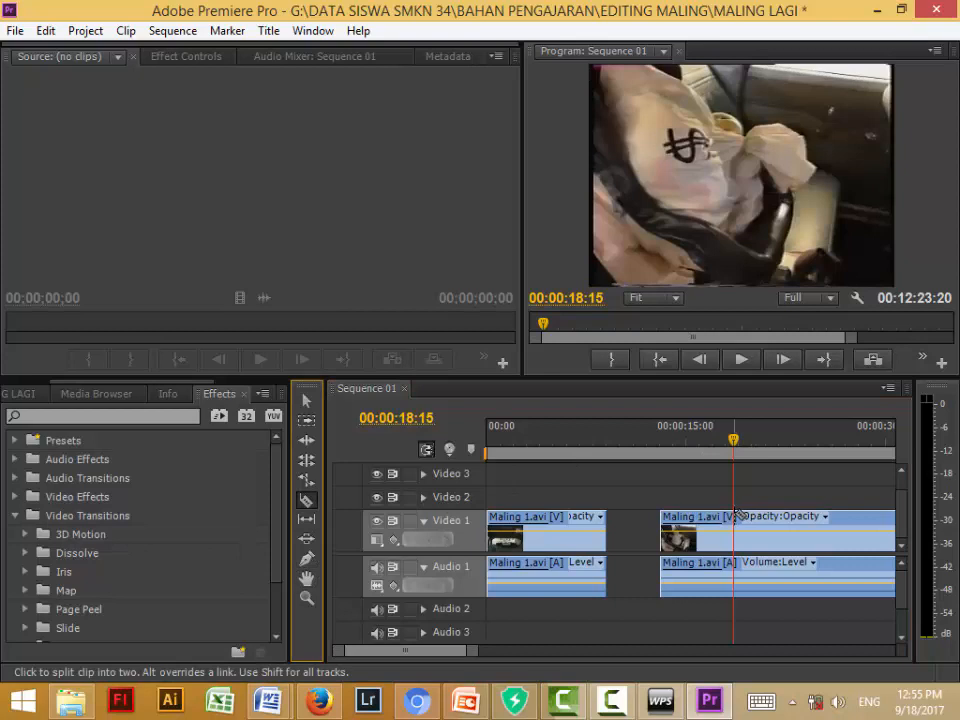
pyautogui.click(724, 513)
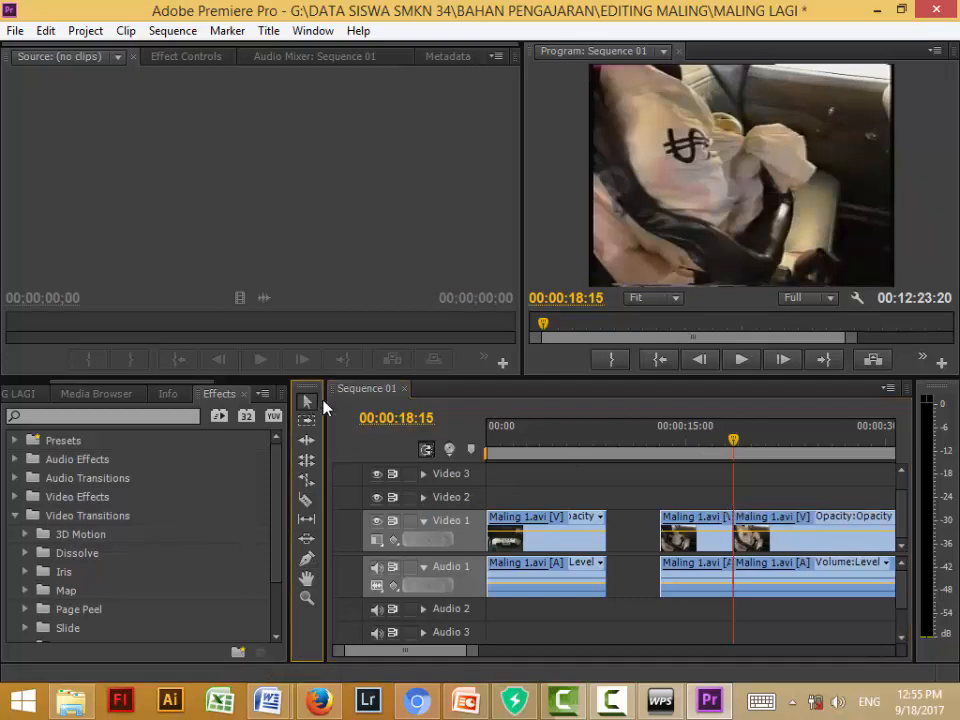
# Step: Move the separated doll shot so it directly follows the first car shot on Video 1
pyautogui.click(307, 401)
pyautogui.click(676, 530)
pyautogui.moveTo(676, 530); pyautogui.dragTo(643, 530)
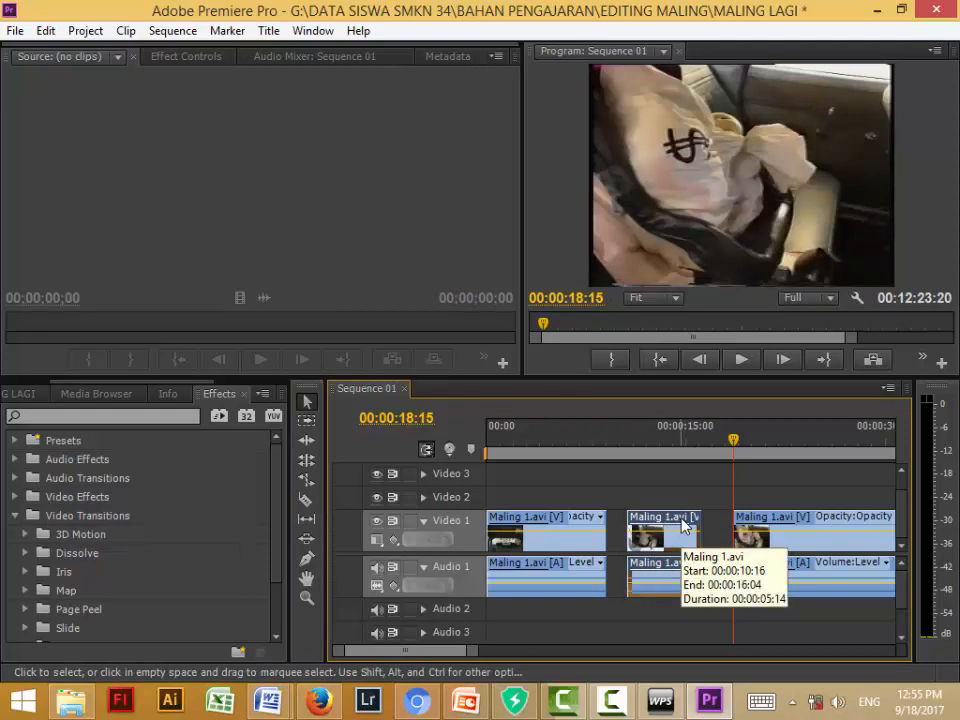
pyautogui.moveTo(680, 523); pyautogui.dragTo(655, 495)
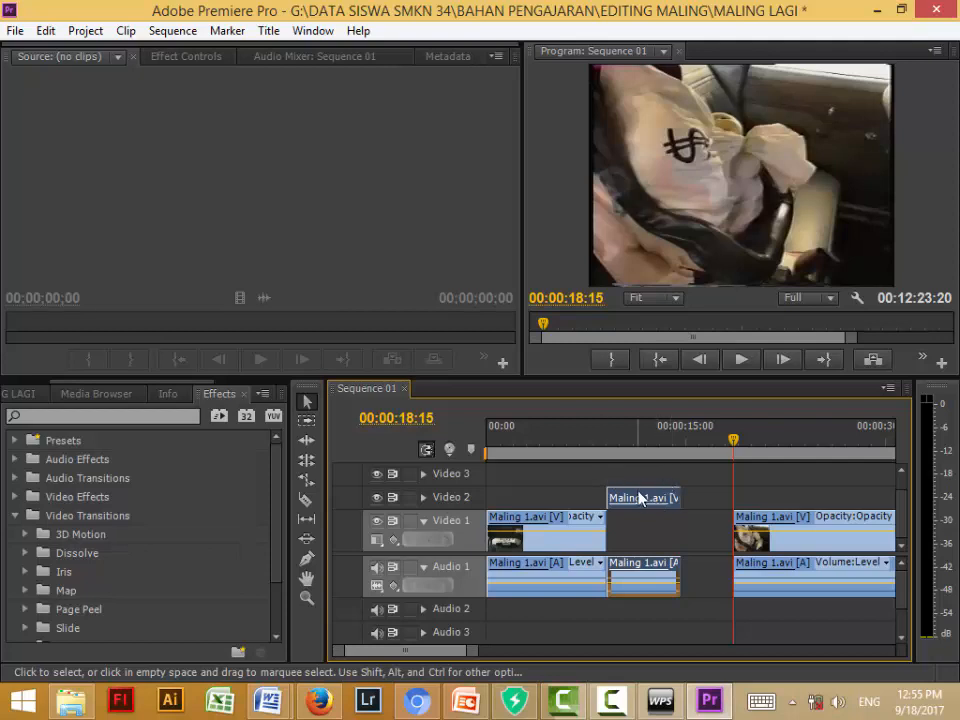
pyautogui.moveTo(638, 497); pyautogui.dragTo(645, 533)
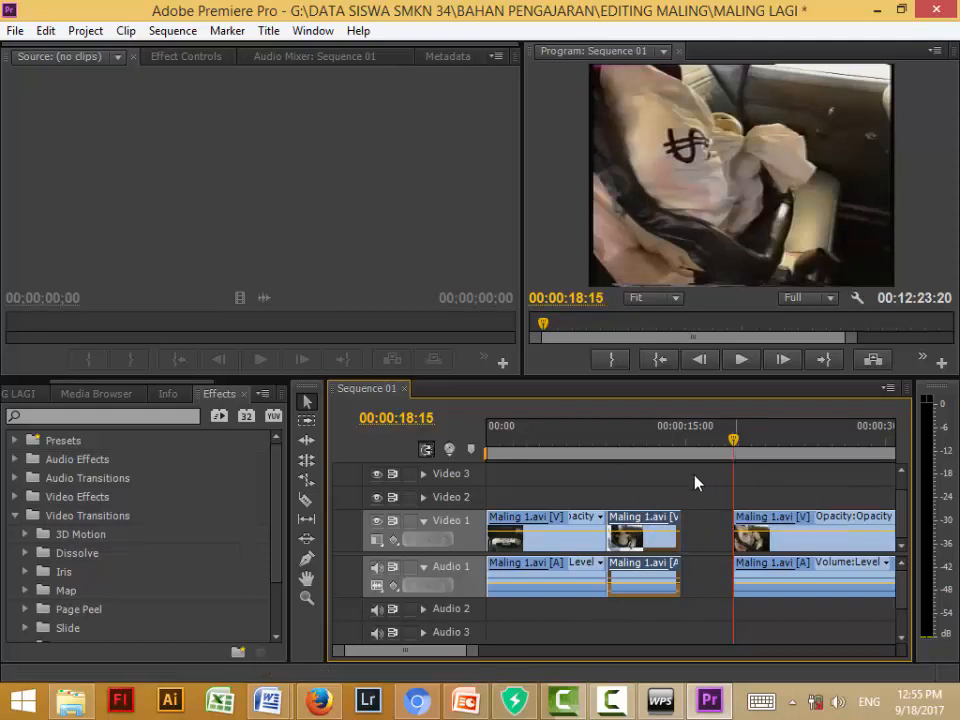
# Step: Try overlapping the doll shot onto the end of the first car shot, and undo the overlap
pyautogui.moveTo(632, 524); pyautogui.dragTo(596, 526)
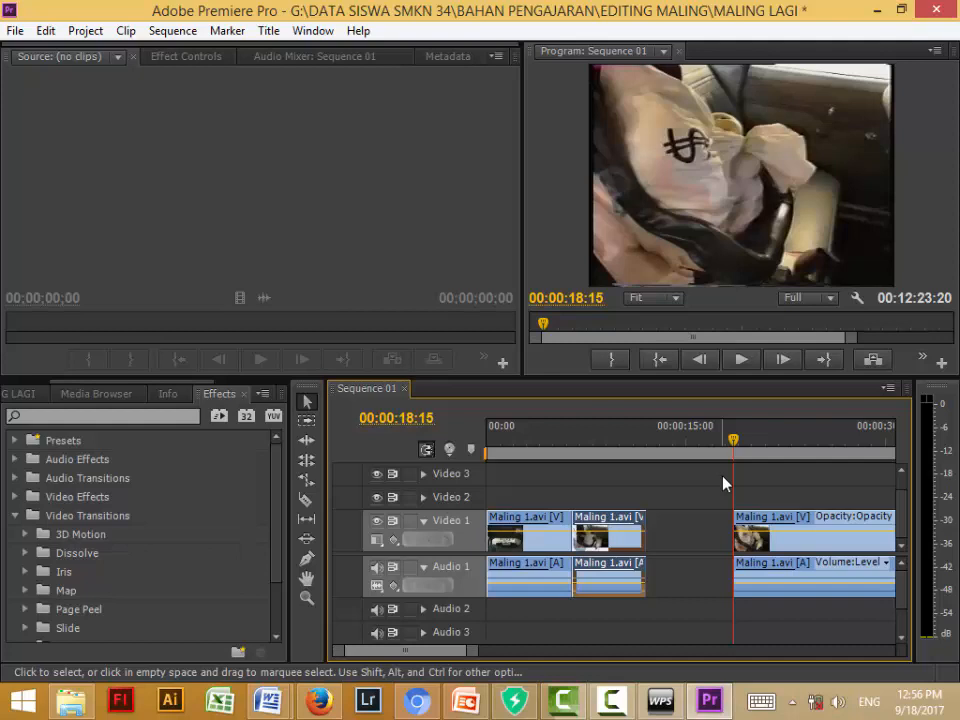
pyautogui.hotkey('ctrl', 'z')
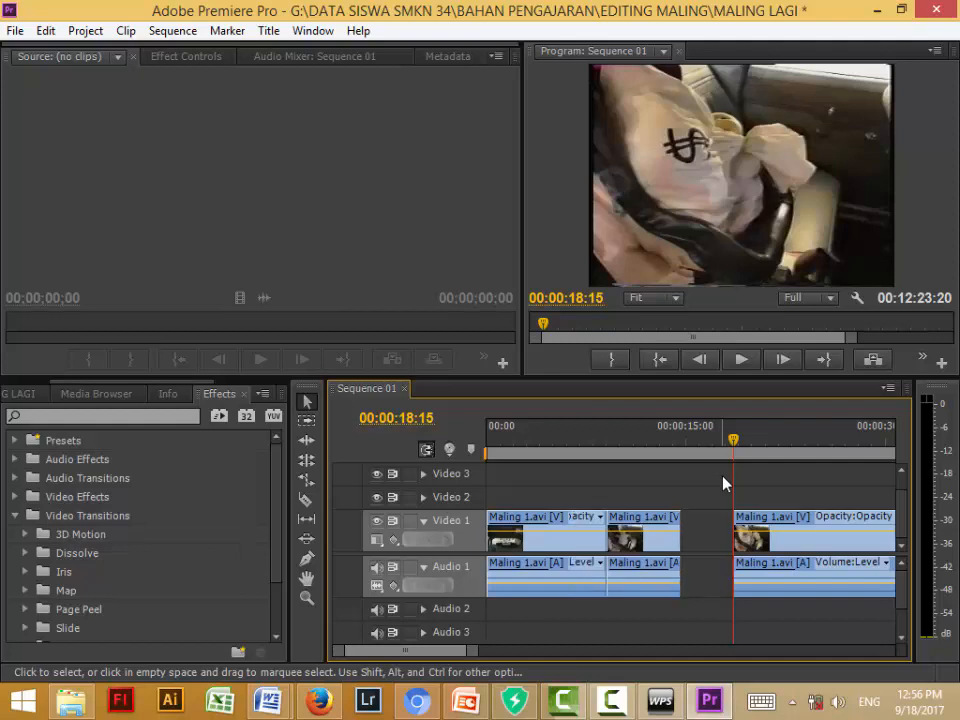
# Step: Move the doll shot up to Video 2 and its sound to Audio 2, and collapse the Video 1 and Audio 1 tracks
pyautogui.click(647, 518)
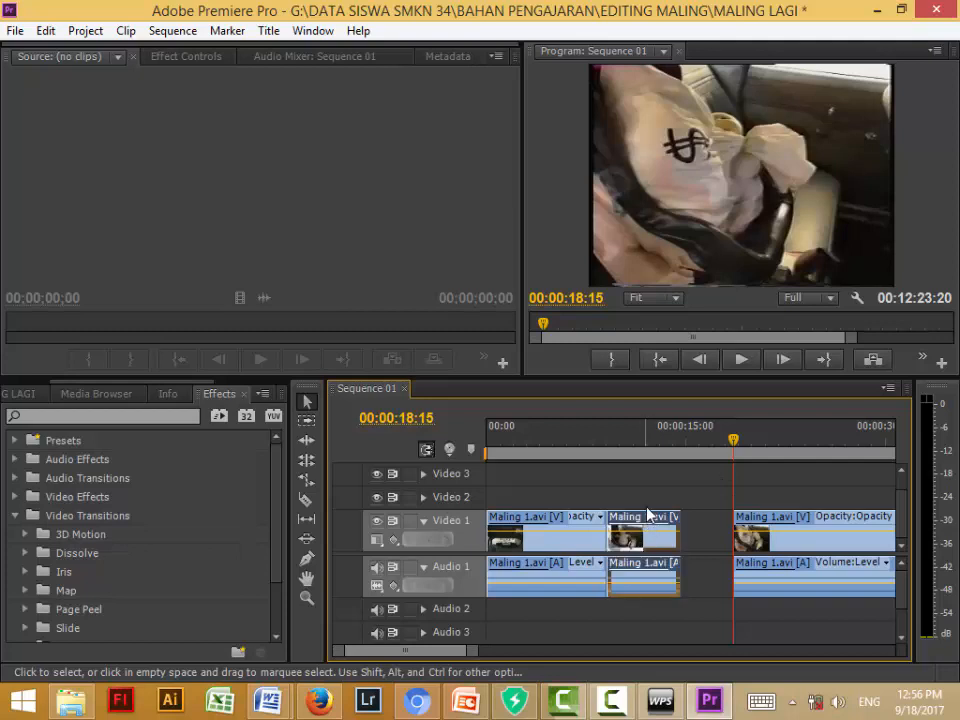
pyautogui.moveTo(647, 514); pyautogui.dragTo(647, 497)
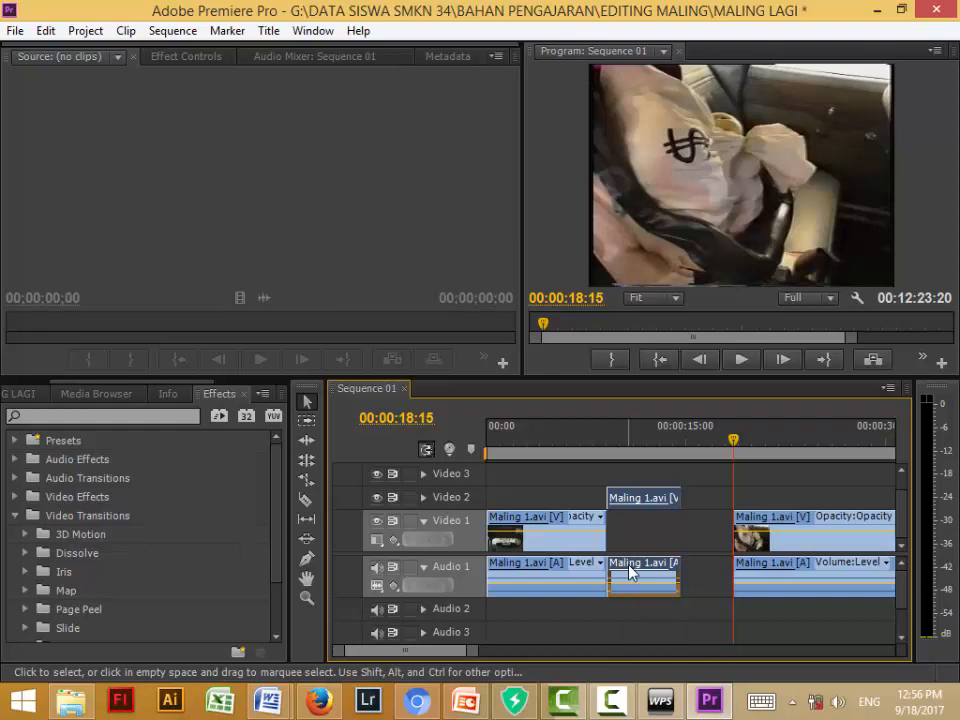
pyautogui.moveTo(630, 572); pyautogui.dragTo(632, 606)
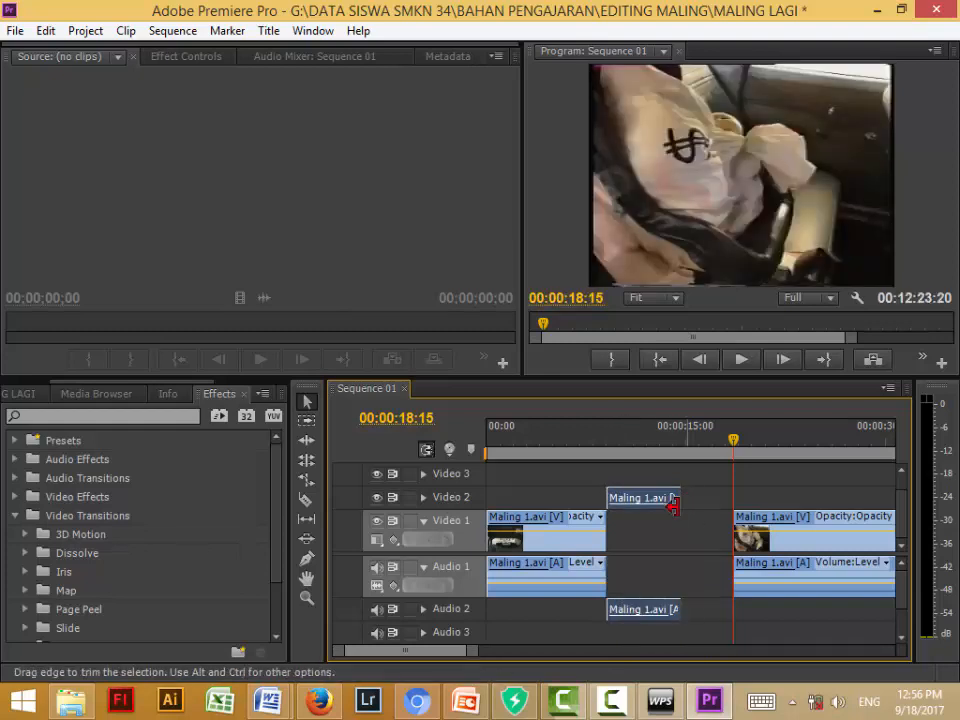
pyautogui.click(424, 568)
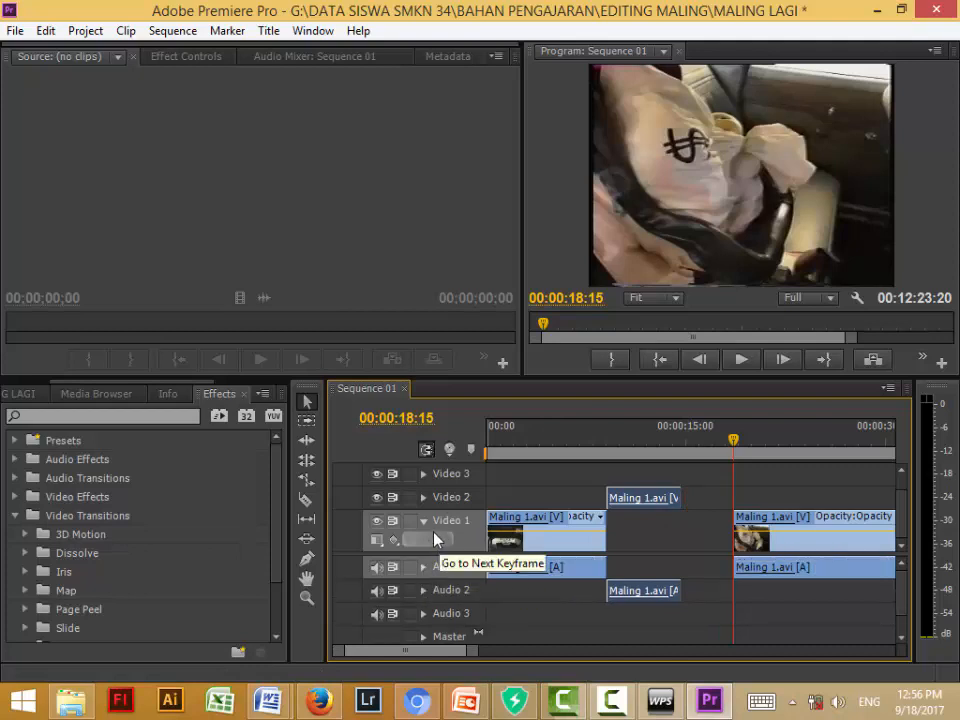
pyautogui.click(423, 521)
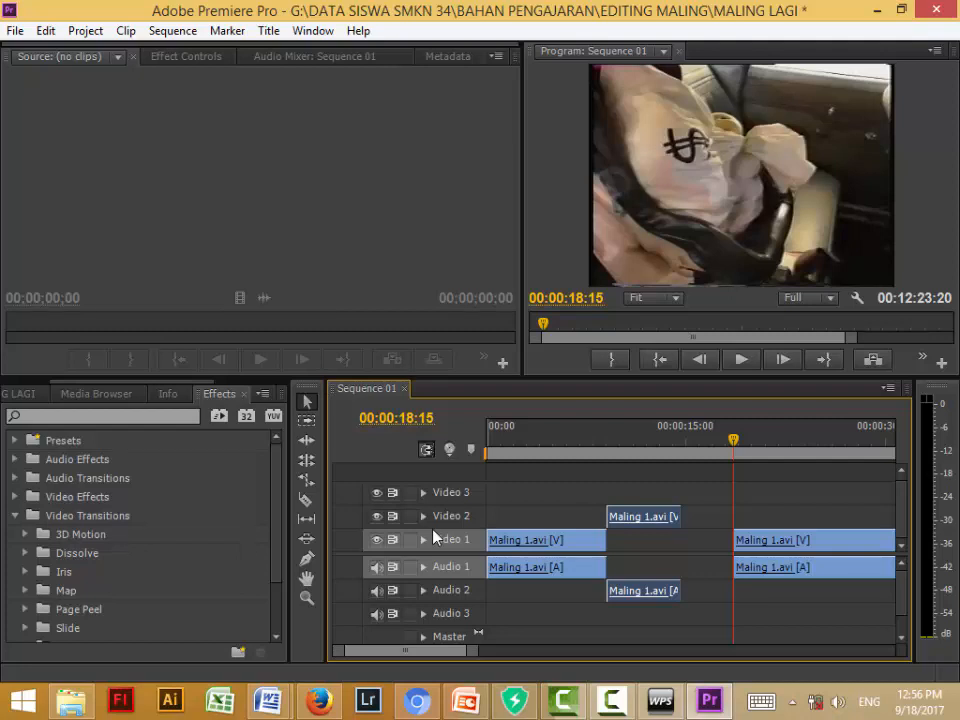
# Step: Split the remaining Video 1 footage with the Razor tool at 00:00:20:16, where the legs shot begins after the SL 3 slate
pyautogui.click(732, 450)
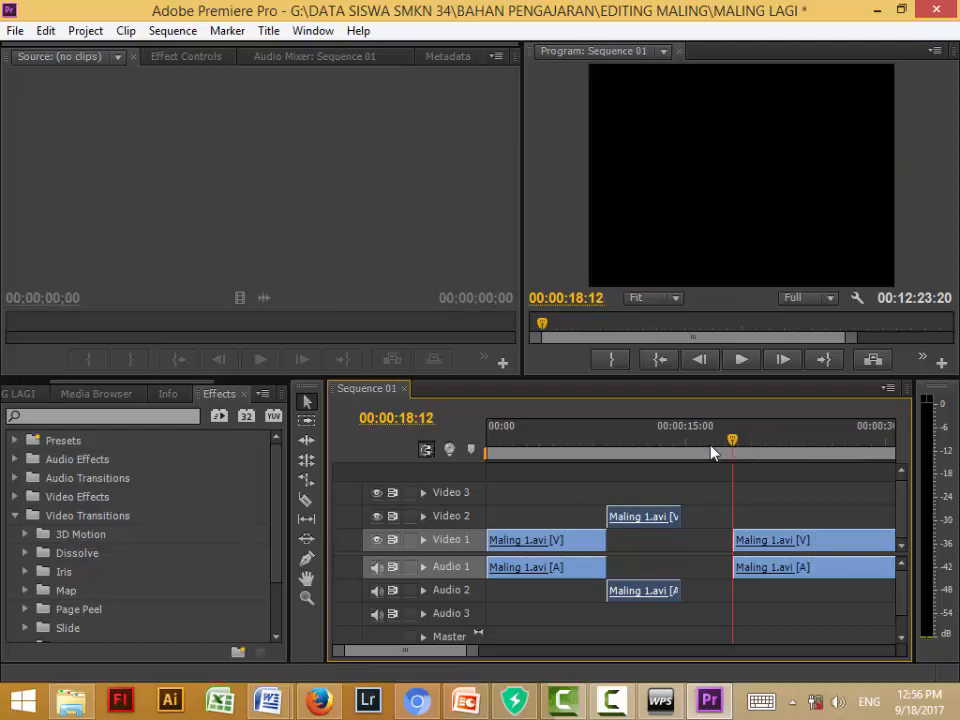
pyautogui.click(529, 455)
pyautogui.click(632, 455)
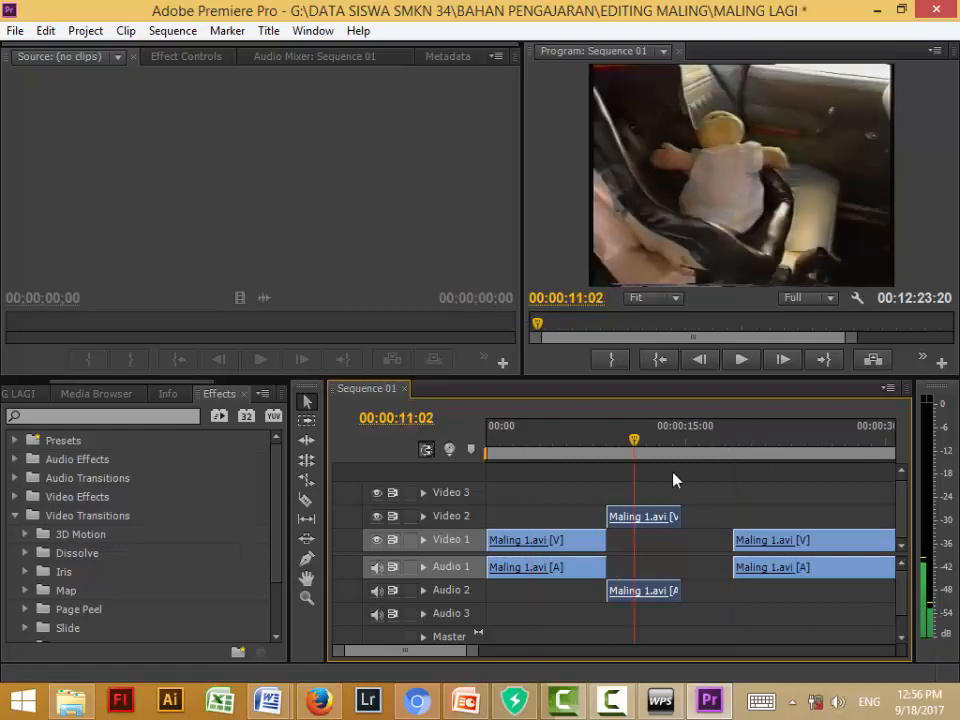
pyautogui.moveTo(740, 452); pyautogui.dragTo(760, 494)
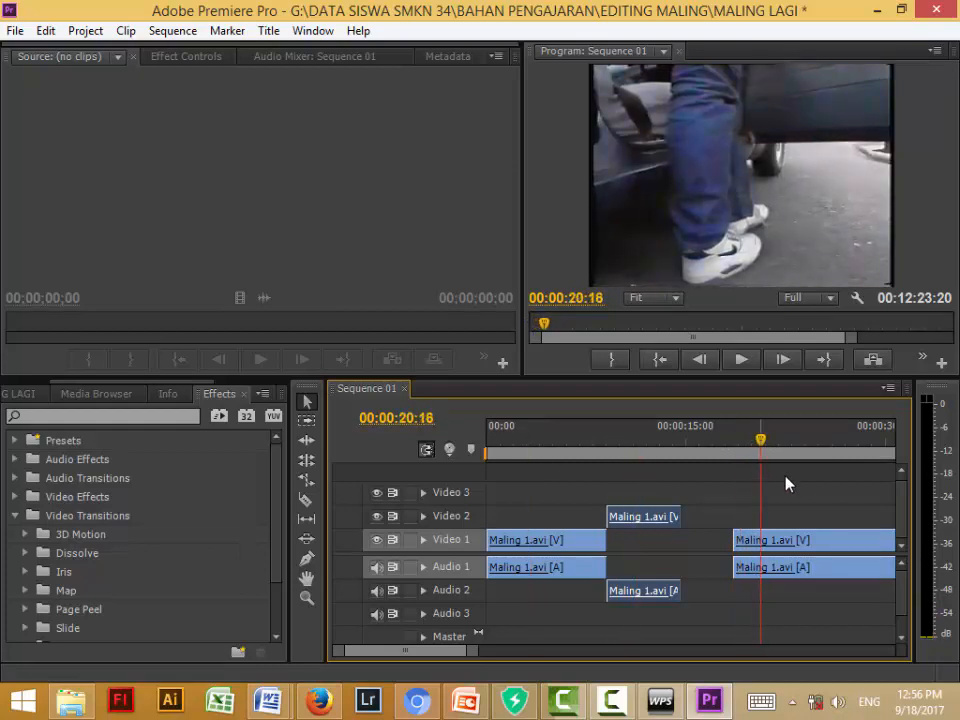
pyautogui.press('Left')
pyautogui.press('Left')
pyautogui.press('Left')
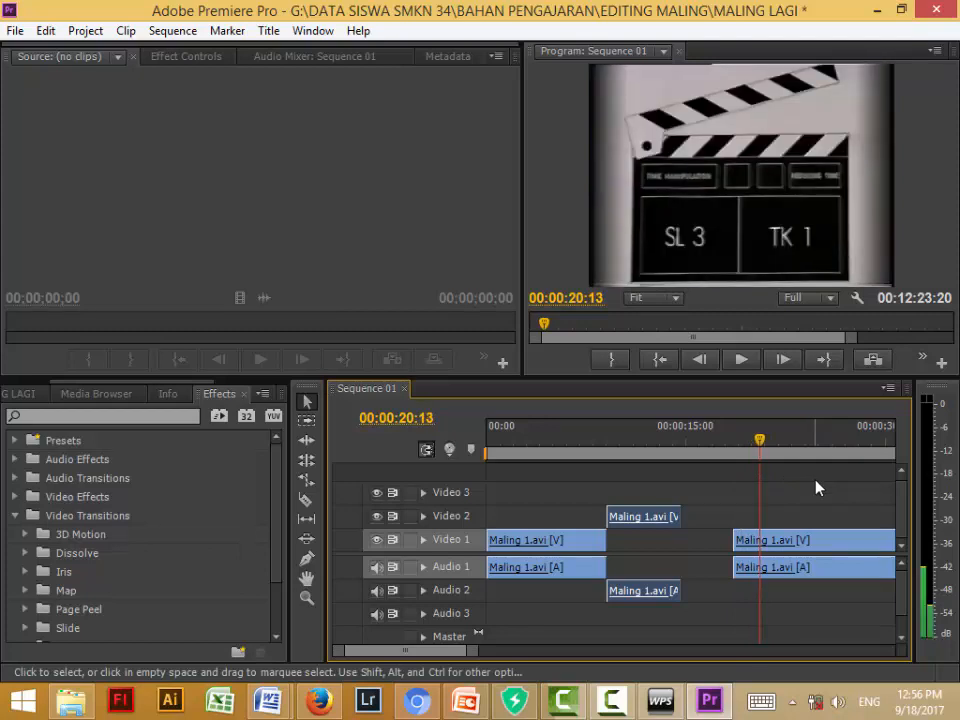
pyautogui.press('Left')
pyautogui.press('Right')
pyautogui.press('Right')
pyautogui.press('Right')
pyautogui.press('Right')
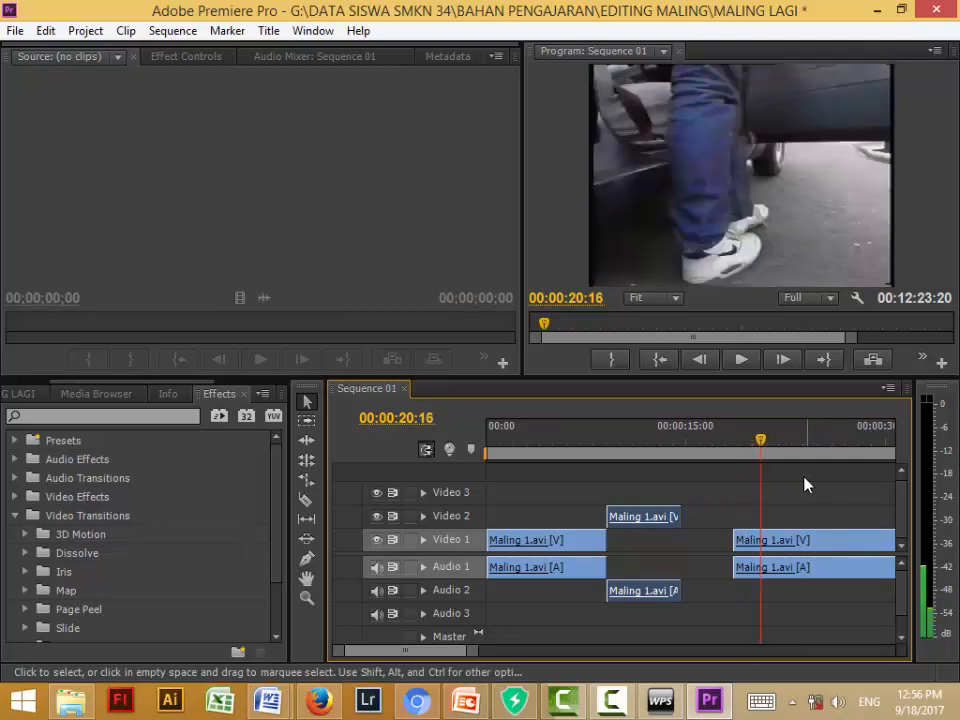
pyautogui.click(307, 502)
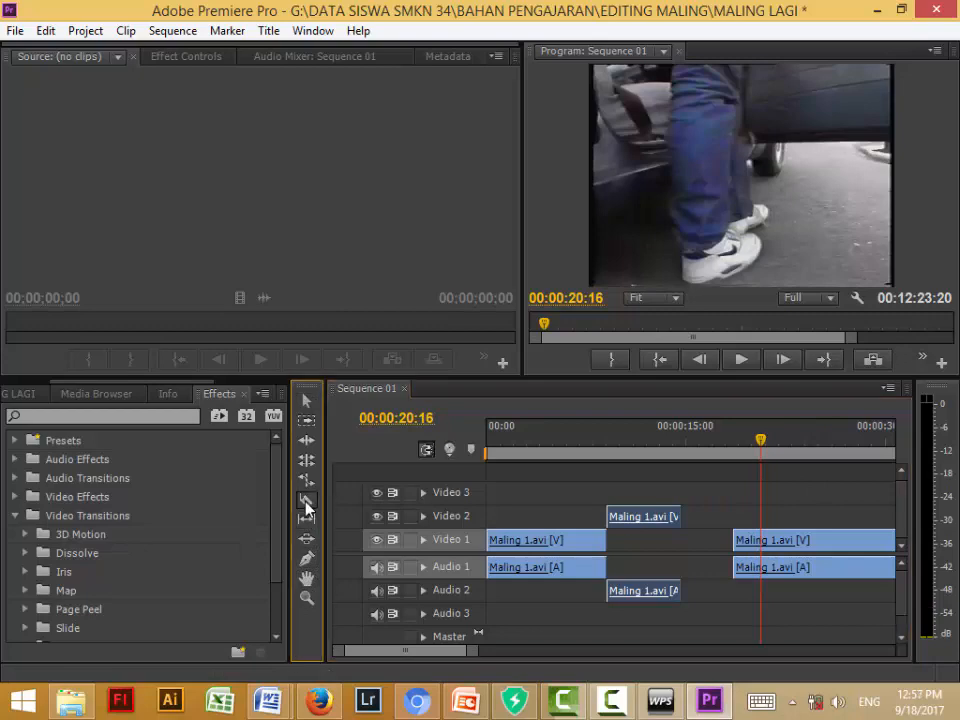
pyautogui.click(761, 531)
# Step: Clear the SL 3 slate section before 00:00:20:16 and move the remaining Video 1 footage earlier, closer to the doll shot
pyautogui.rightClick(755, 537)
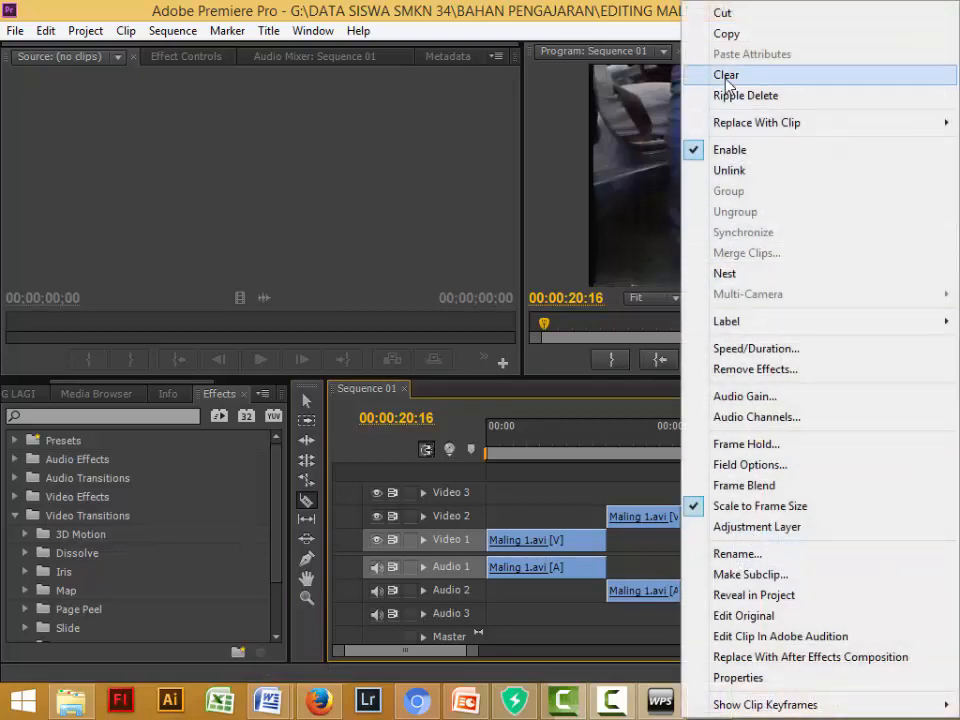
pyautogui.click(727, 76)
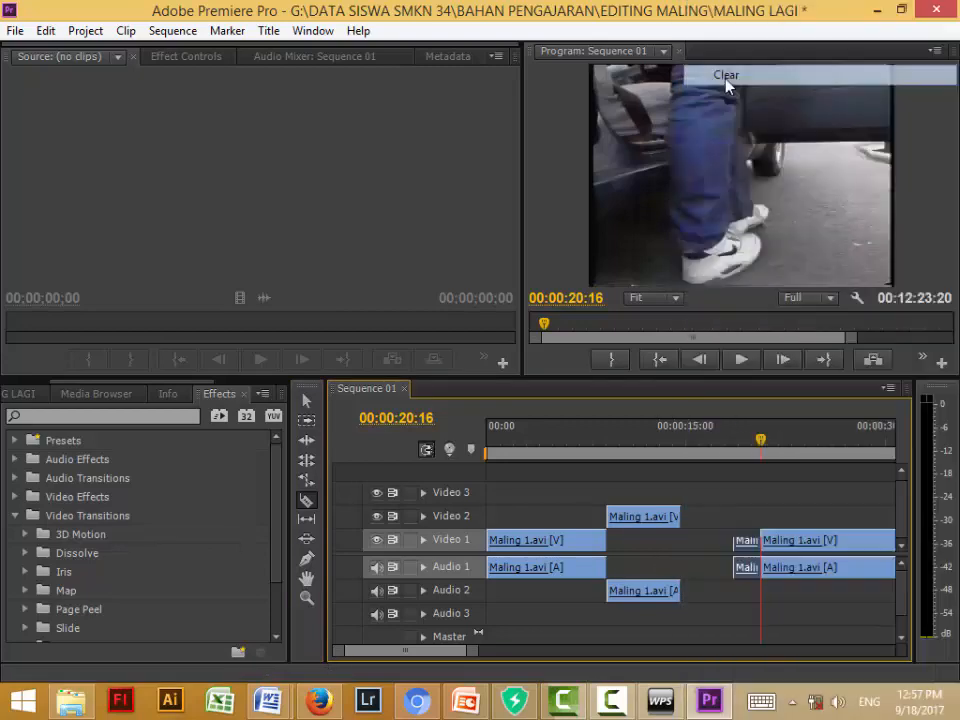
pyautogui.click(306, 401)
pyautogui.moveTo(789, 544); pyautogui.dragTo(730, 553)
# Step: Split the remaining Video 1 footage with the Razor tool at 00:00:27:13, the last frame before the SL 4 slate
pyautogui.moveTo(756, 450); pyautogui.dragTo(863, 450)
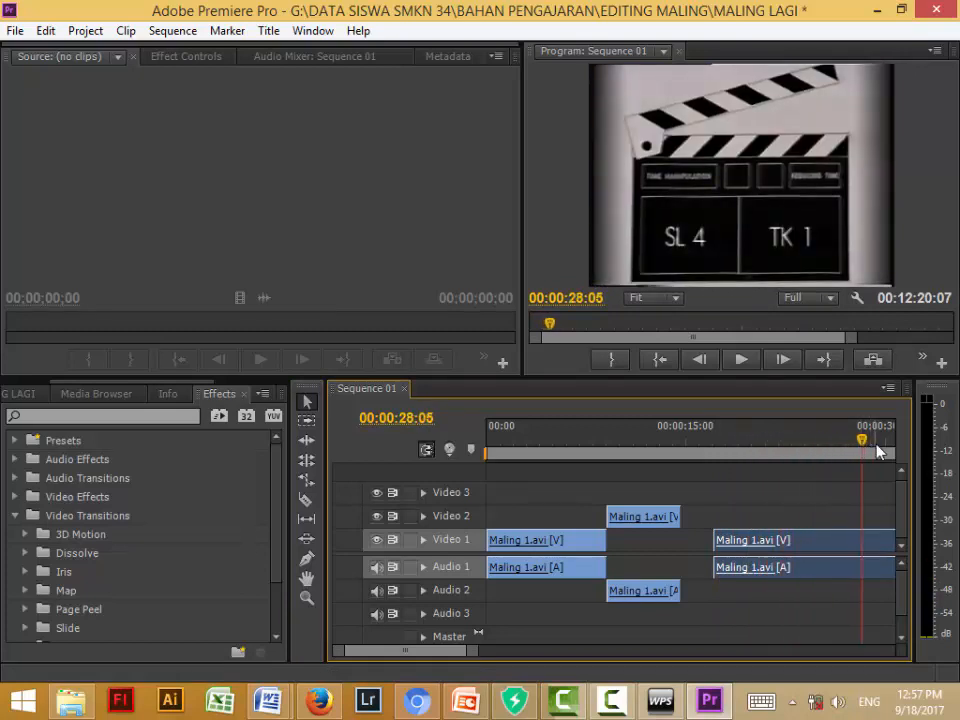
pyautogui.press('Left')
pyautogui.press('Left')
pyautogui.press('Left')
pyautogui.press('Left')
pyautogui.press('Left')
pyautogui.press('Left')
pyautogui.press('Left')
pyautogui.press('Left')
pyautogui.press('Left')
pyautogui.press('Left')
pyautogui.press('Left')
pyautogui.press('Left')
pyautogui.press('Left')
pyautogui.press('Left')
pyautogui.press('Left')
pyautogui.press('Left')
pyautogui.press('Left')
pyautogui.press('Left')
pyautogui.press('Left')
pyautogui.press('Left')
pyautogui.press('Right')
pyautogui.press('Right')
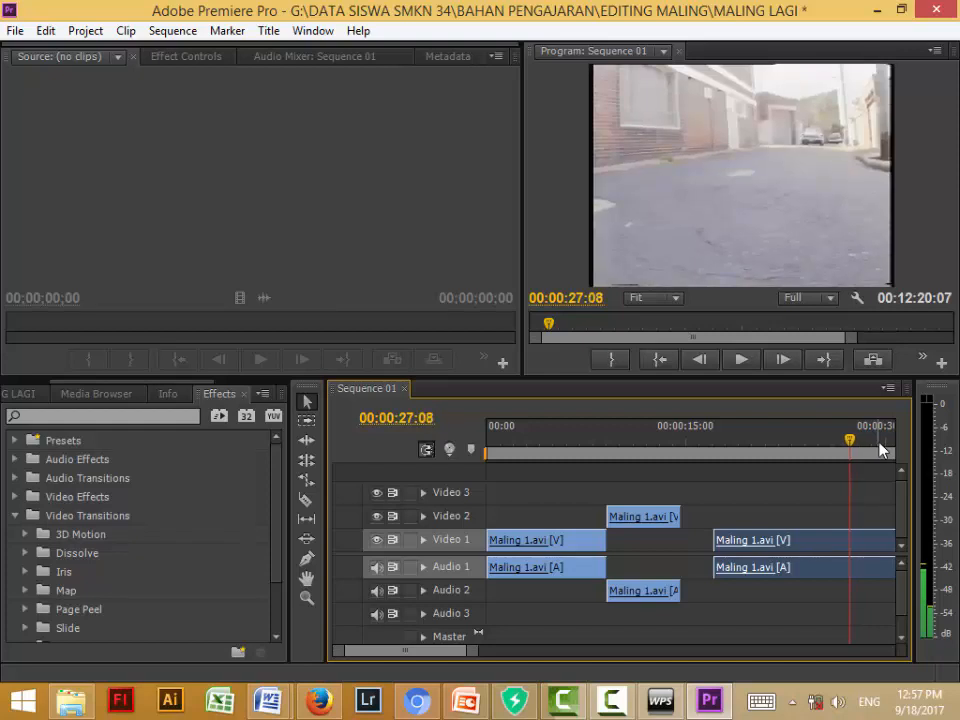
pyautogui.press('Right')
pyautogui.press('Right')
pyautogui.press('Right')
pyautogui.press('Right')
pyautogui.press('Right')
pyautogui.press('Right')
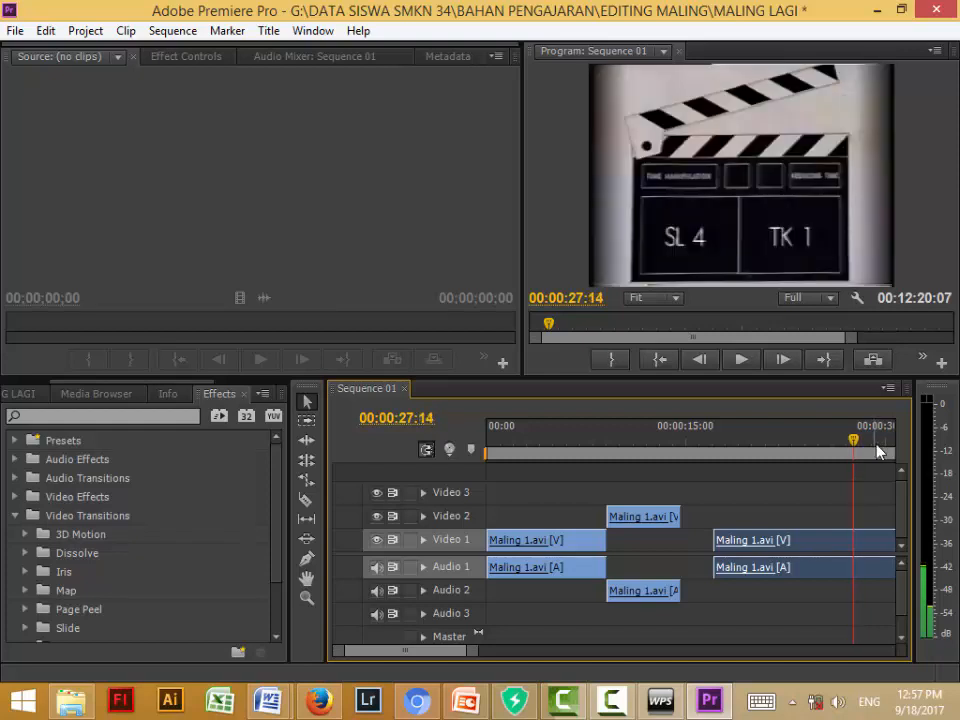
pyautogui.press('Left')
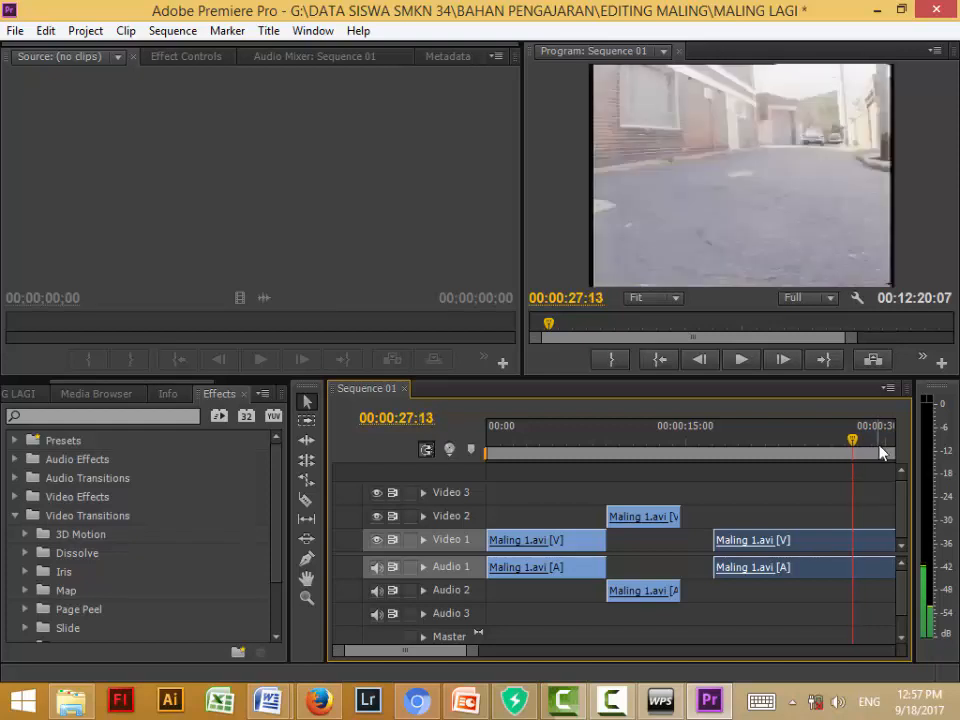
pyautogui.click(306, 499)
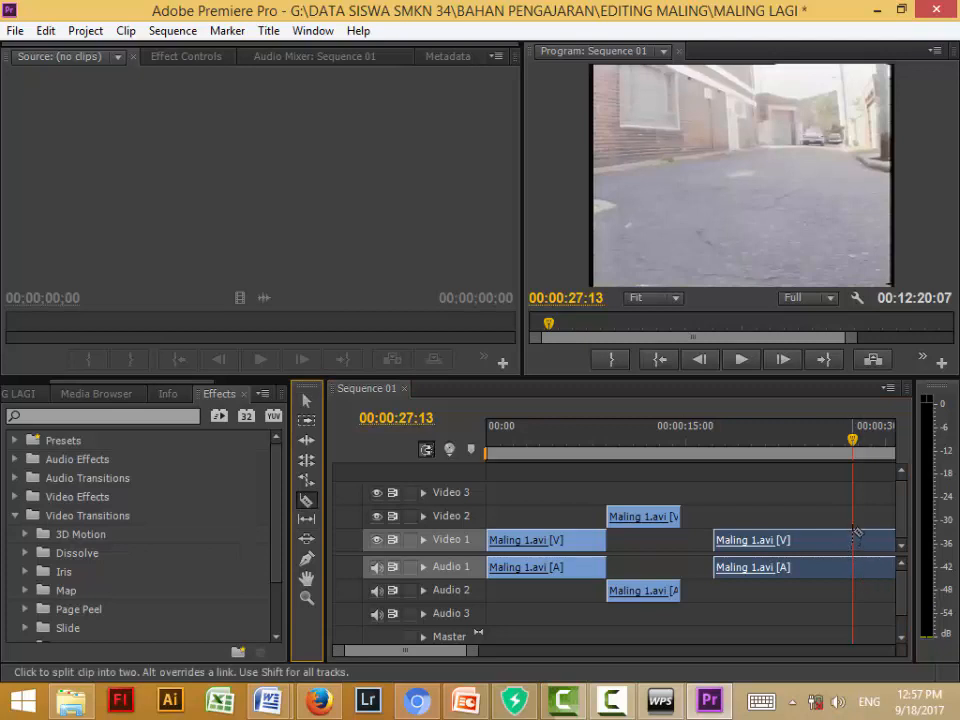
pyautogui.click(855, 532)
pyautogui.click(306, 401)
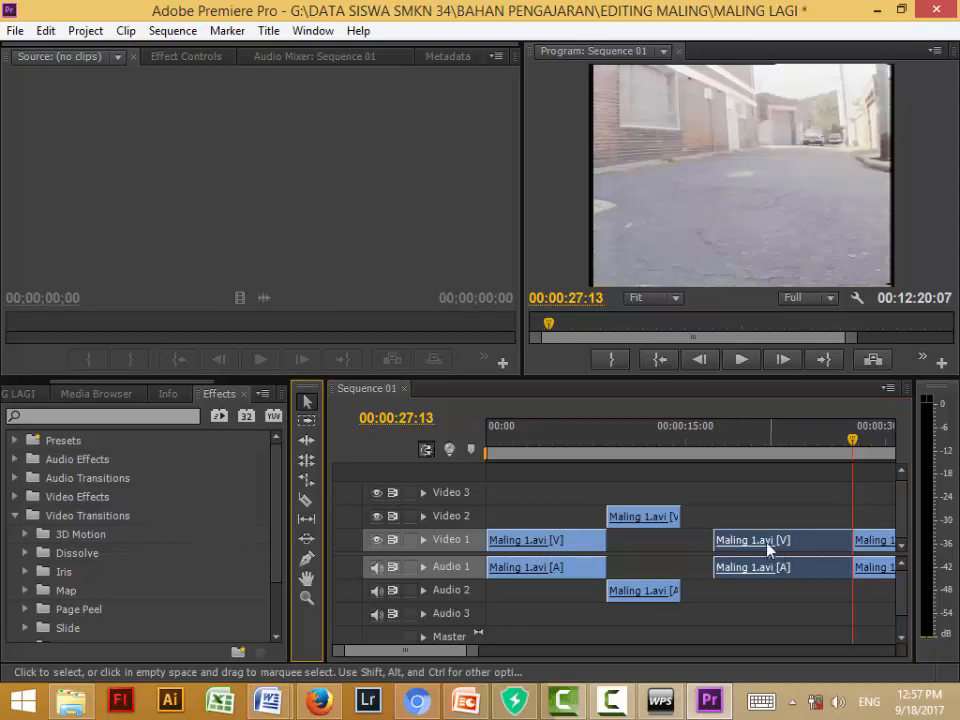
# Step: Move the legs shot back against the end of the doll shot and play the sequence across the joins
pyautogui.moveTo(768, 548); pyautogui.dragTo(736, 543)
pyautogui.moveTo(854, 440); pyautogui.dragTo(546, 480)
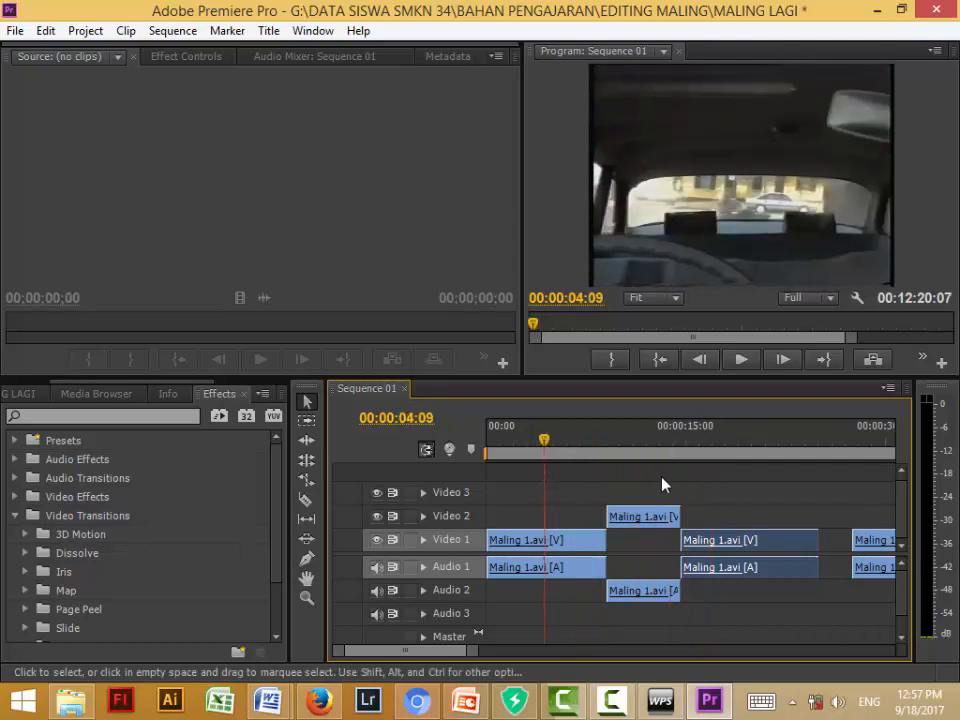
pyautogui.press('space')
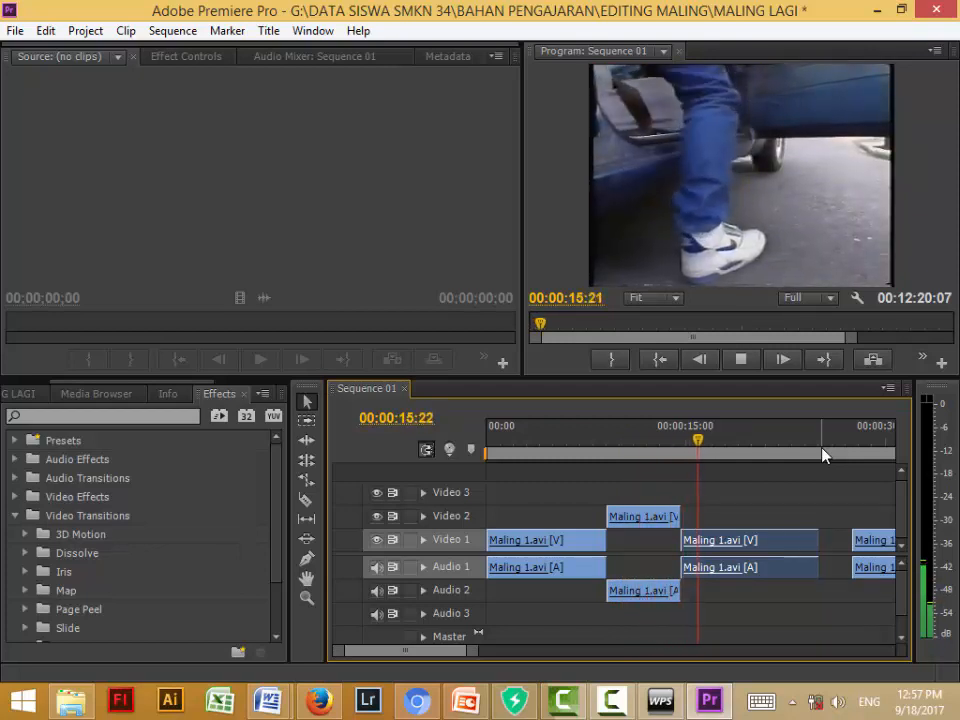
pyautogui.press('space')
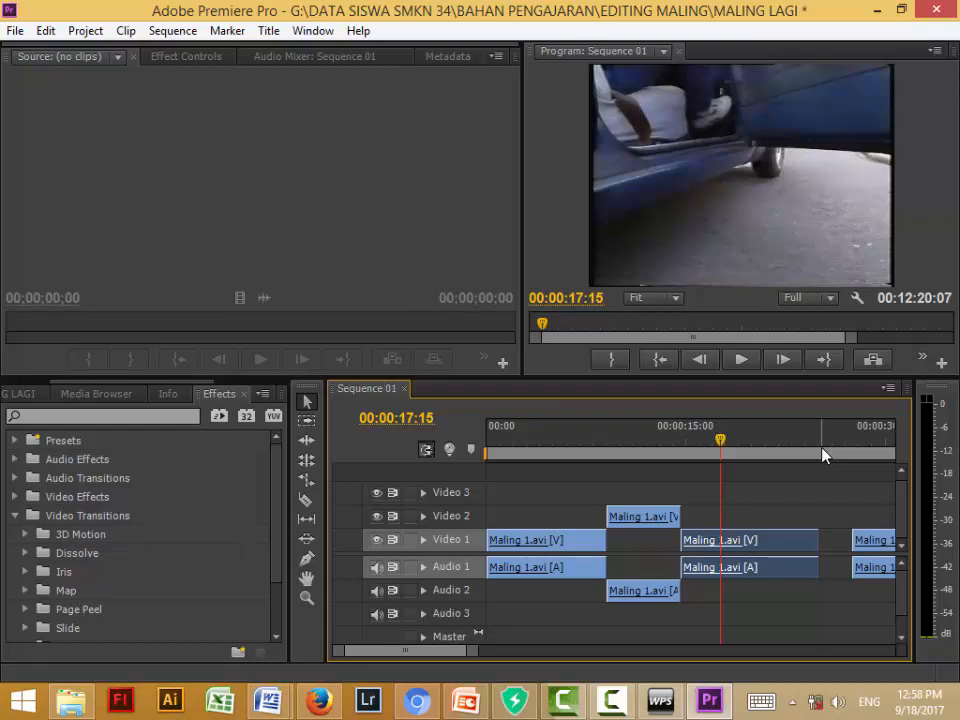
pyautogui.moveTo(723, 440); pyautogui.dragTo(643, 459)
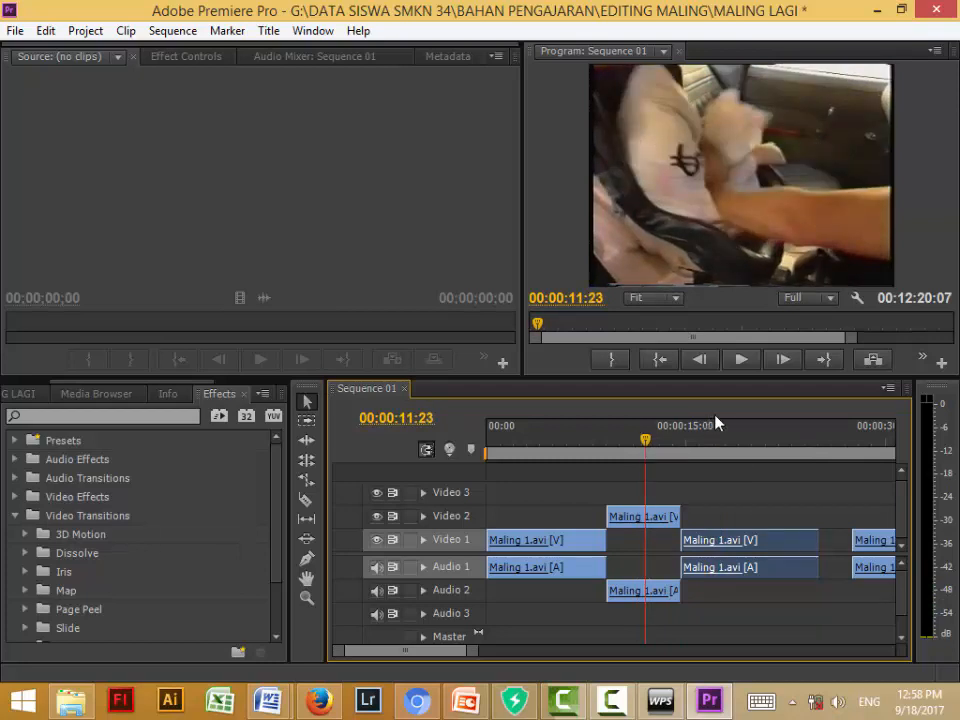
pyautogui.moveTo(660, 450); pyautogui.dragTo(711, 469)
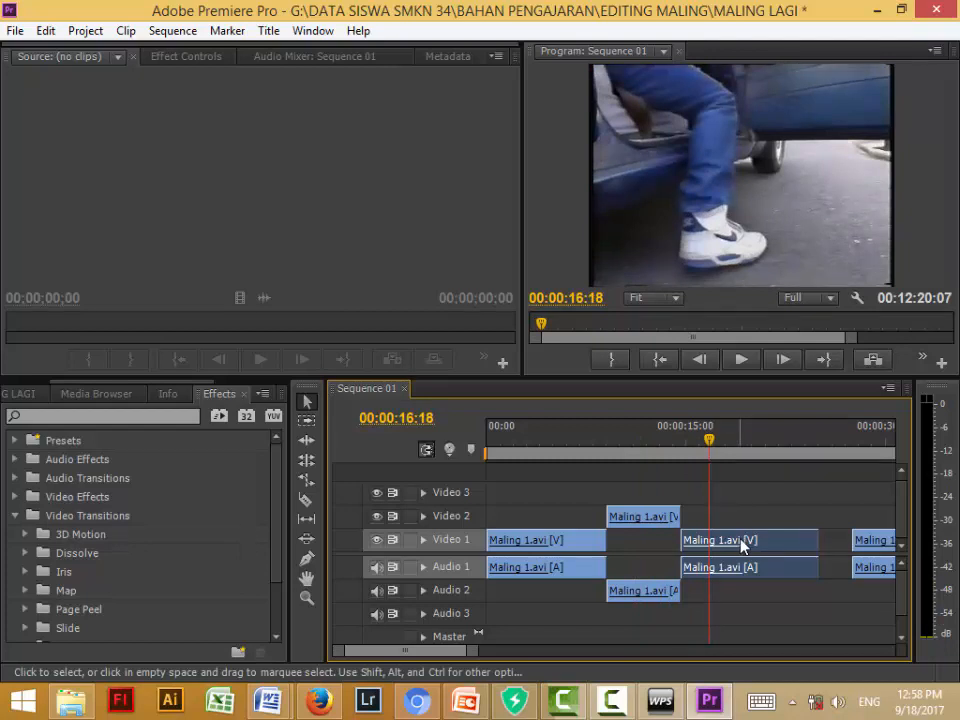
# Step: Reorder the shots, placing the legs shot after the first clip on Video 2 and Audio 3, followed by the doll shot on Video 1 and Audio 2
pyautogui.moveTo(741, 545); pyautogui.dragTo(737, 489)
pyautogui.moveTo(736, 616); pyautogui.dragTo(738, 620)
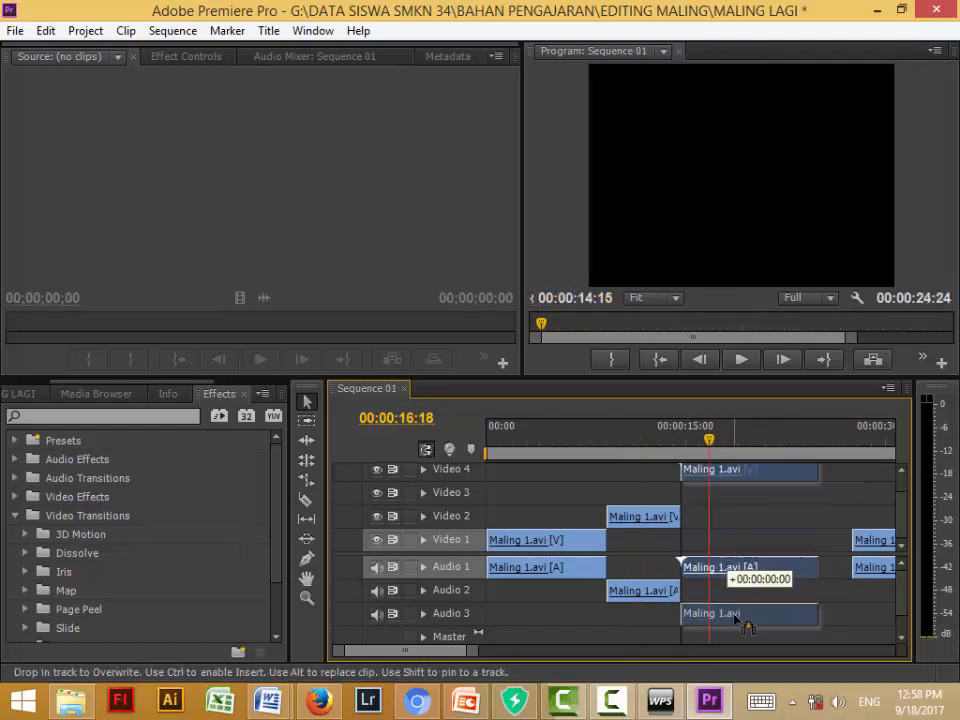
pyautogui.moveTo(674, 621); pyautogui.dragTo(615, 621)
pyautogui.moveTo(641, 526); pyautogui.dragTo(874, 487)
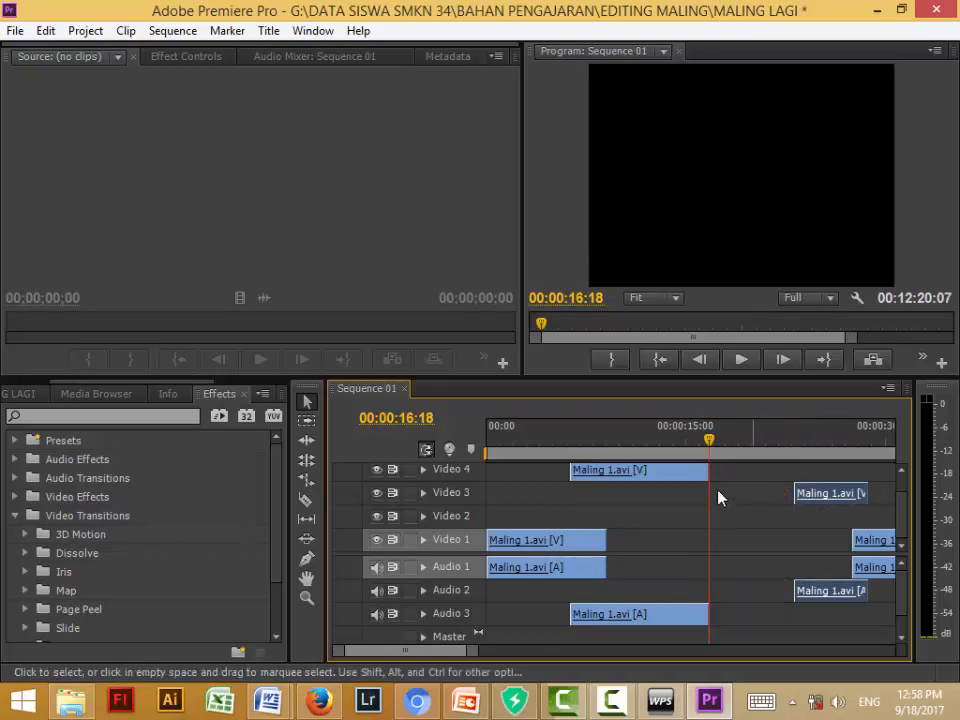
pyautogui.moveTo(645, 478); pyautogui.dragTo(692, 522)
pyautogui.moveTo(818, 500); pyautogui.dragTo(768, 541)
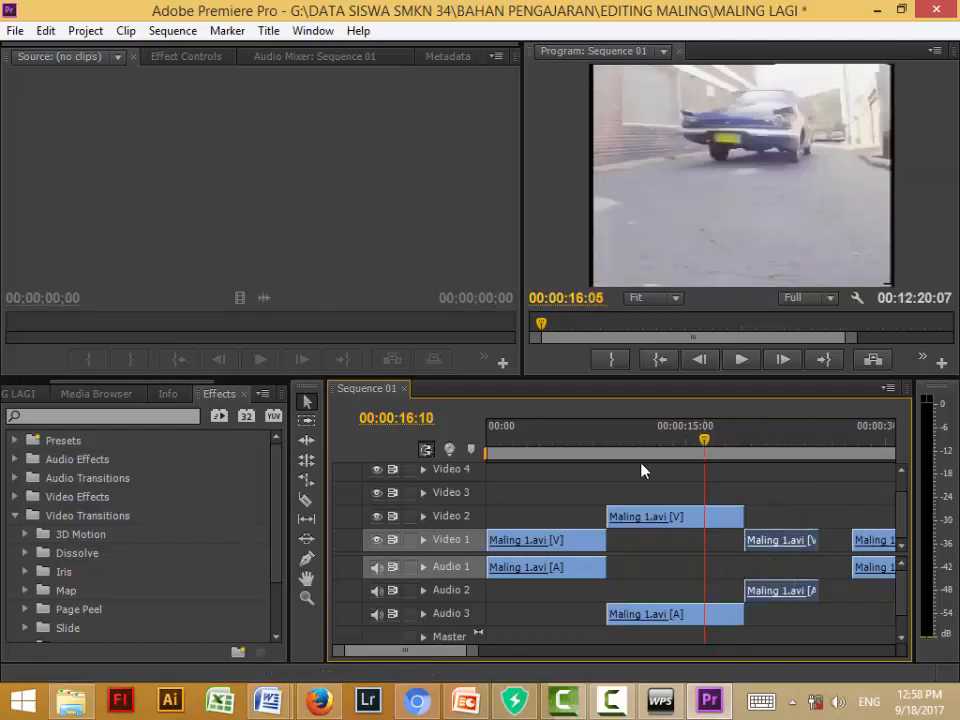
# Step: Play the reordered shots and split the legs shot on Video 2 with the Razor tool at 00:00:13:01
pyautogui.click(576, 452)
pyautogui.press('space')
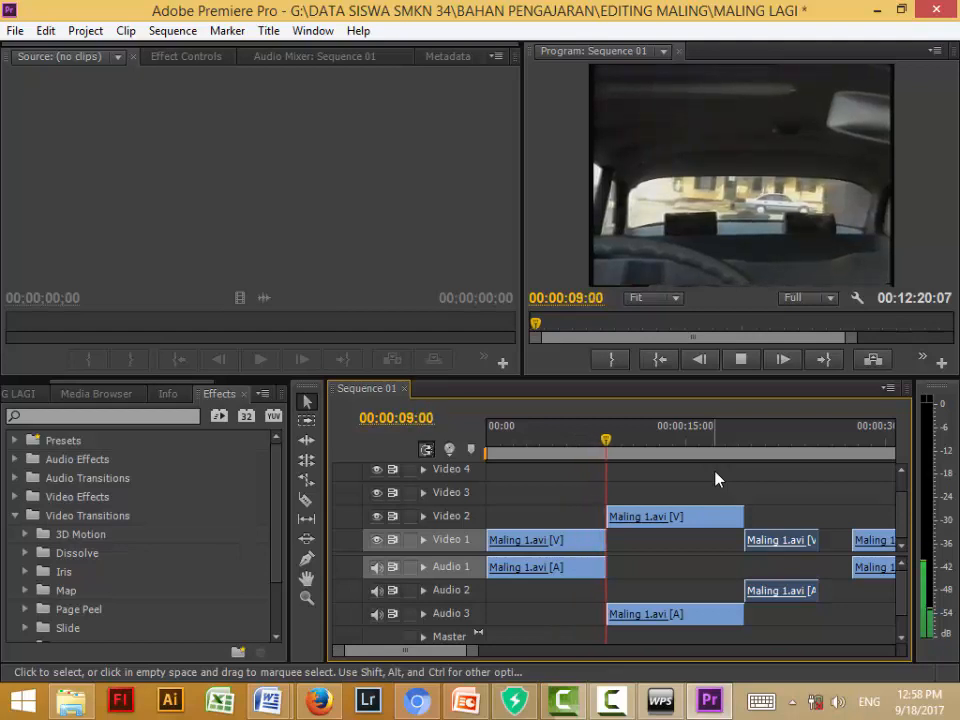
pyautogui.moveTo(617, 447); pyautogui.dragTo(516, 447)
pyautogui.click(738, 365)
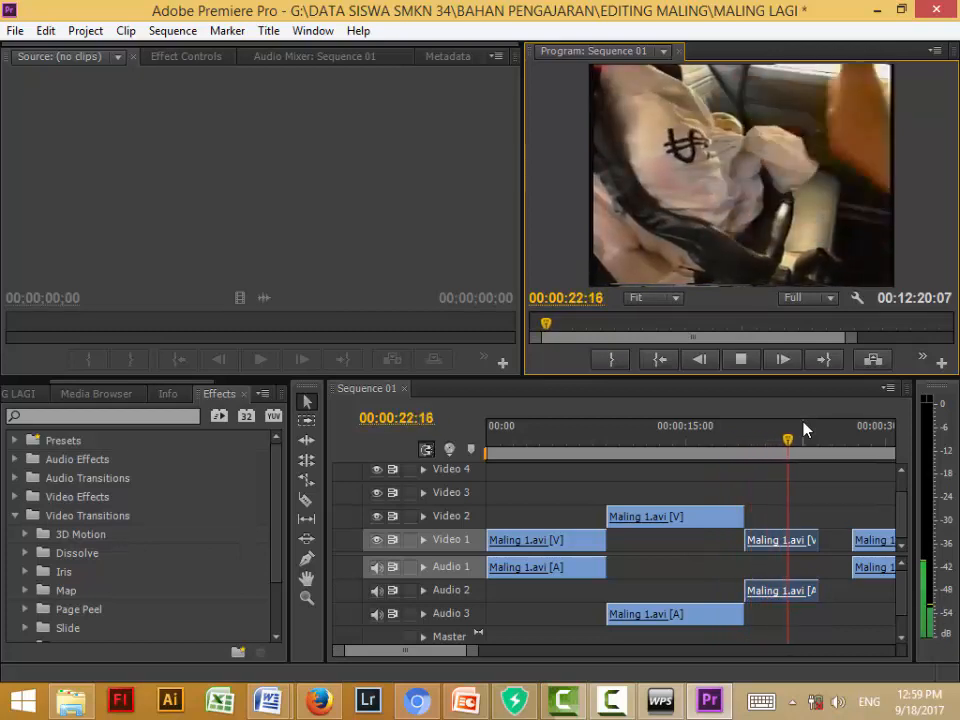
pyautogui.press('space')
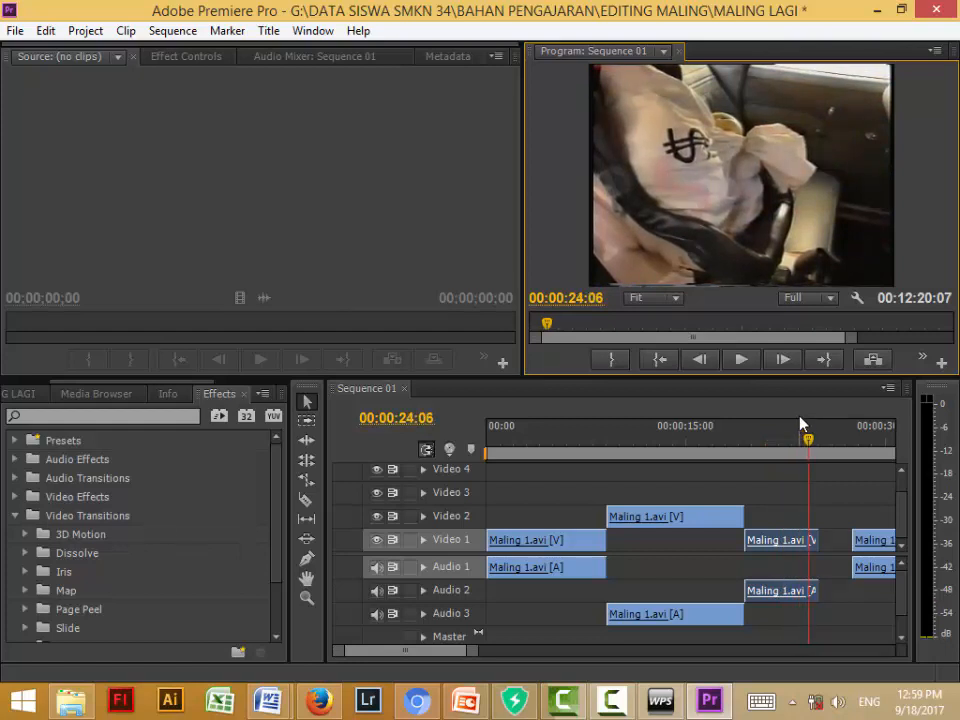
pyautogui.moveTo(813, 444); pyautogui.dragTo(660, 484)
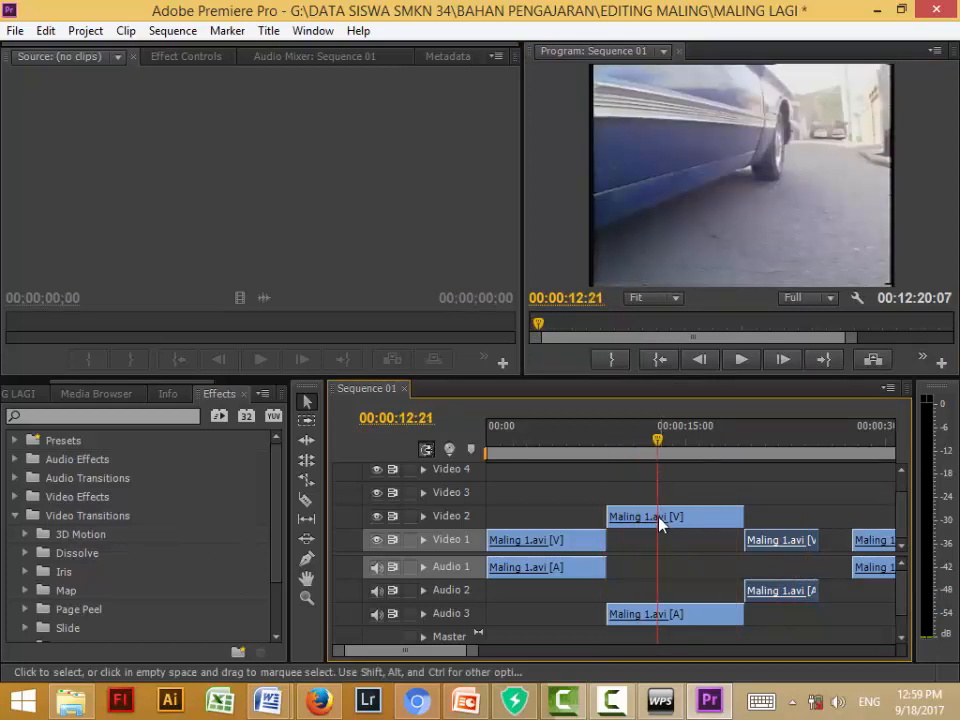
pyautogui.click(307, 502)
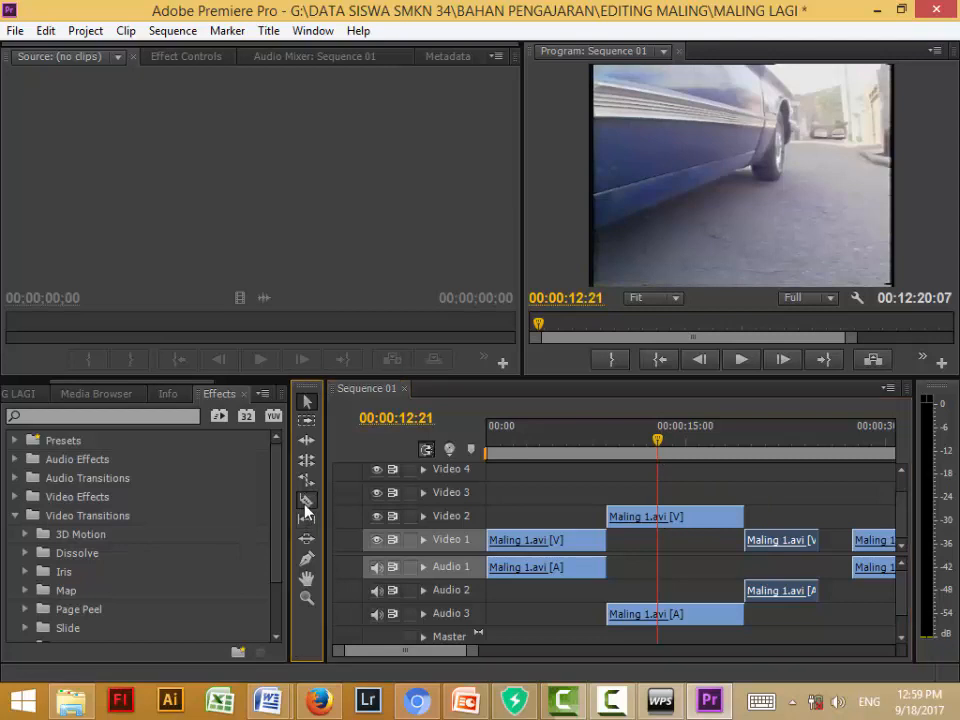
pyautogui.click(658, 447)
pyautogui.moveTo(658, 449); pyautogui.dragTo(660, 446)
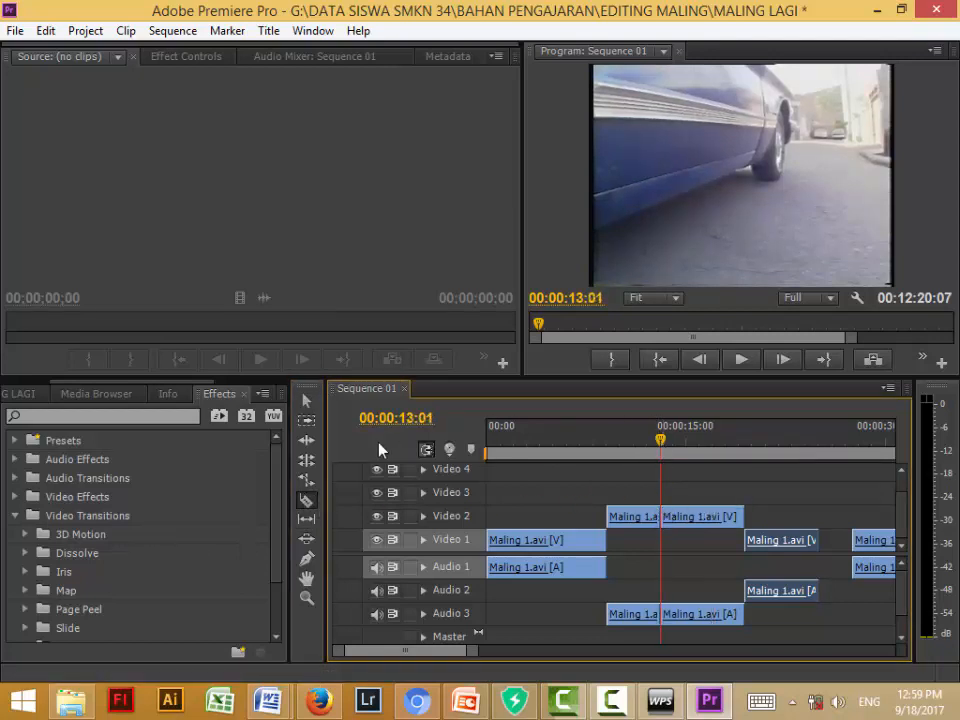
# Step: Move the second half of the legs shot aside to Video 3 and Audio 3, and place the doll shot directly after the first half at 00:00:13:01
pyautogui.click(307, 401)
pyautogui.moveTo(690, 518); pyautogui.dragTo(694, 493)
pyautogui.moveTo(697, 621); pyautogui.dragTo(698, 587)
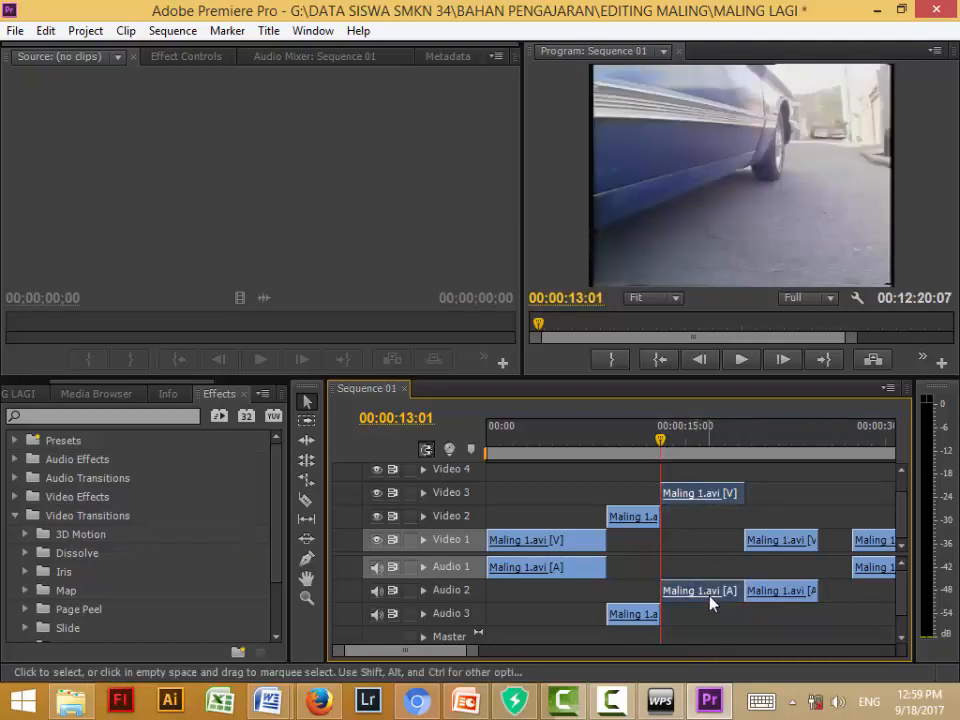
pyautogui.moveTo(712, 601); pyautogui.dragTo(810, 630)
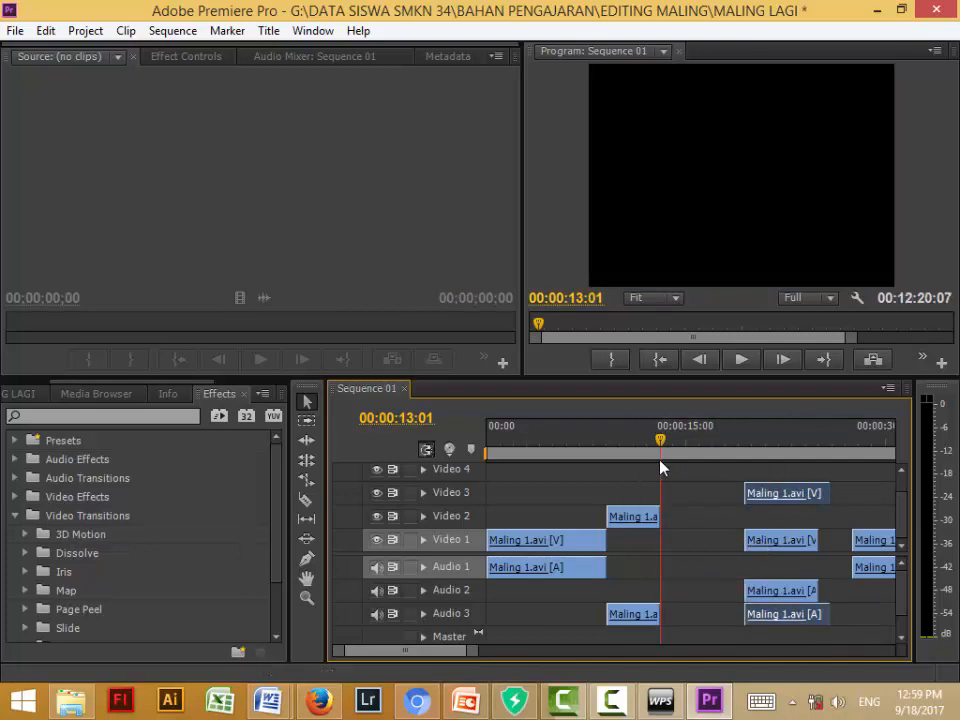
pyautogui.moveTo(763, 544); pyautogui.dragTo(677, 544)
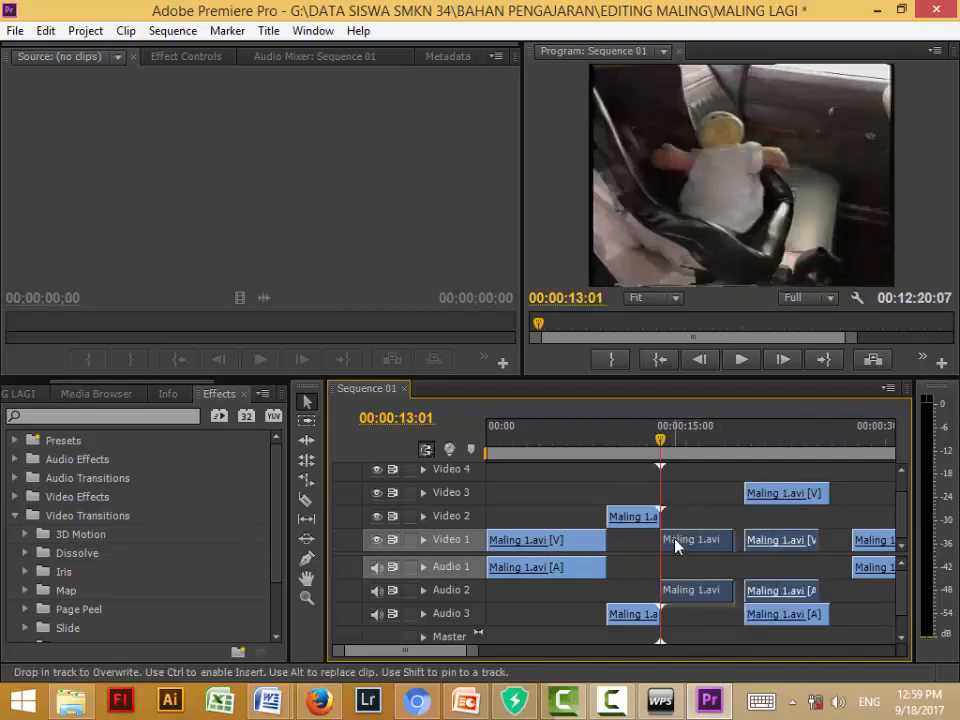
# Step: Split the doll shot with the Razor tool at 00:00:15:00 and clear the section before the cut
pyautogui.moveTo(658, 440); pyautogui.dragTo(685, 450)
pyautogui.click(306, 499)
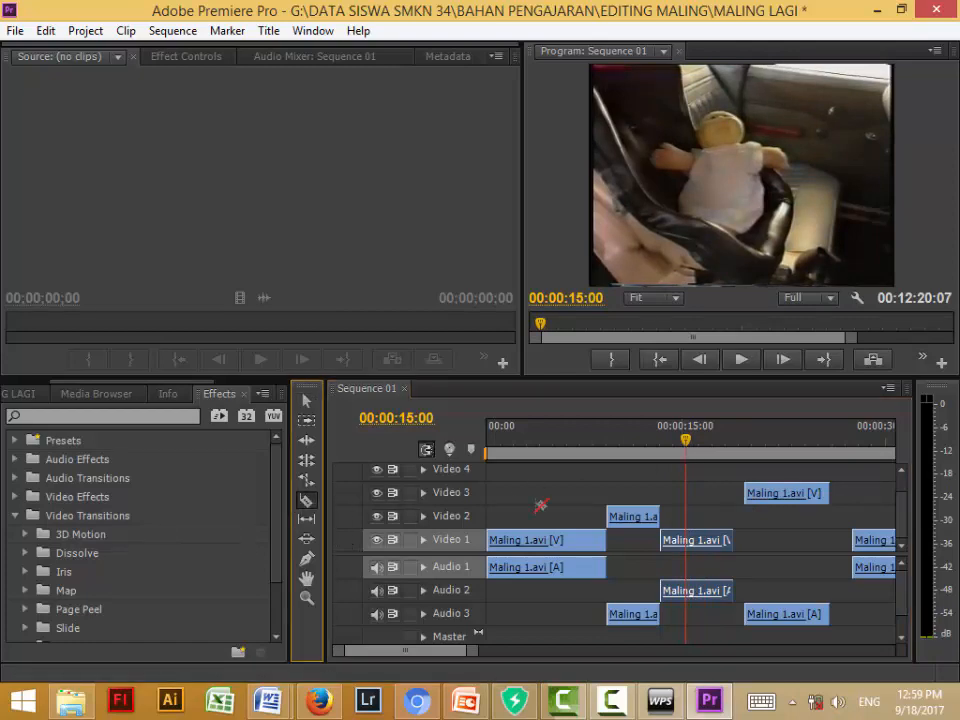
pyautogui.click(686, 540)
pyautogui.rightClick(690, 541)
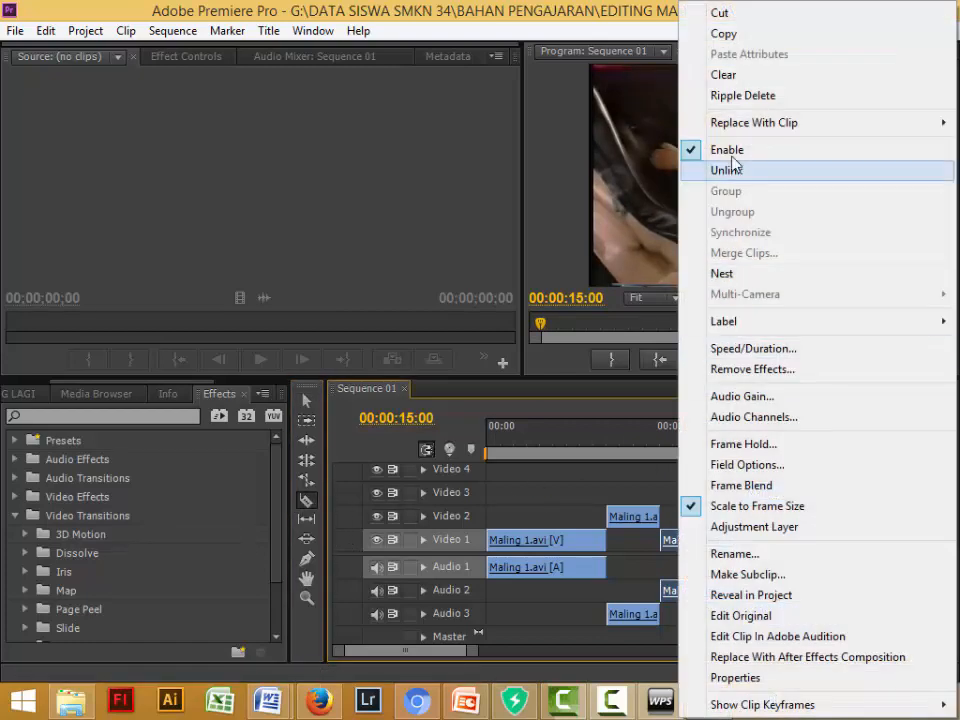
pyautogui.click(724, 76)
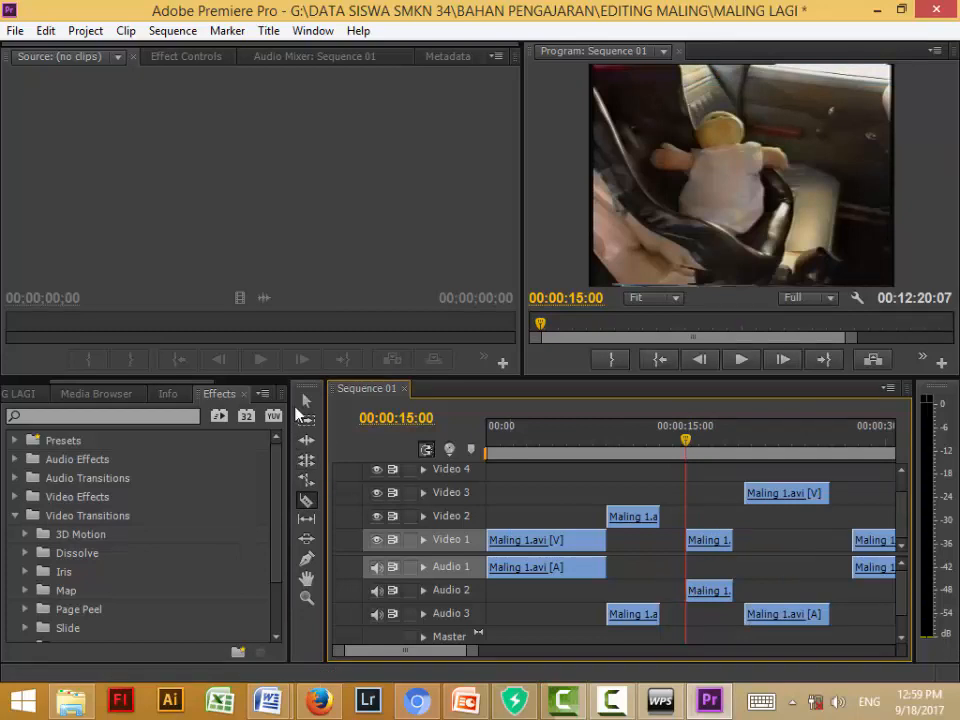
# Step: Move the remaining doll shot back to 00:00:13:01 and place the car footage from Video 3 directly after it on Video 2 and Audio 1
pyautogui.press('v')
pyautogui.moveTo(700, 541); pyautogui.dragTo(677, 546)
pyautogui.moveTo(683, 458)
pyautogui.mouseDown()
pyautogui.moveTo(707, 452)
pyautogui.moveTo(628, 459)
pyautogui.moveTo(701, 462)
pyautogui.mouseUp()
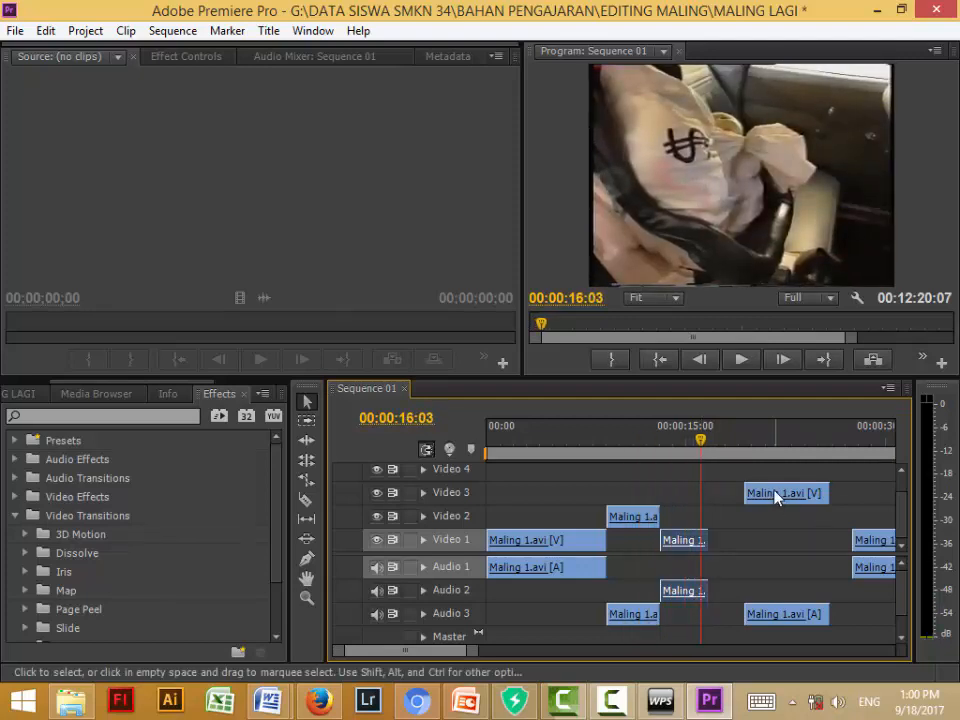
pyautogui.moveTo(778, 497); pyautogui.dragTo(743, 550)
# Step: Review the cut into the legs shot, split that shot with the Razor tool at 00:00:09:16, and clear the short piece before the cut
pyautogui.click(624, 444)
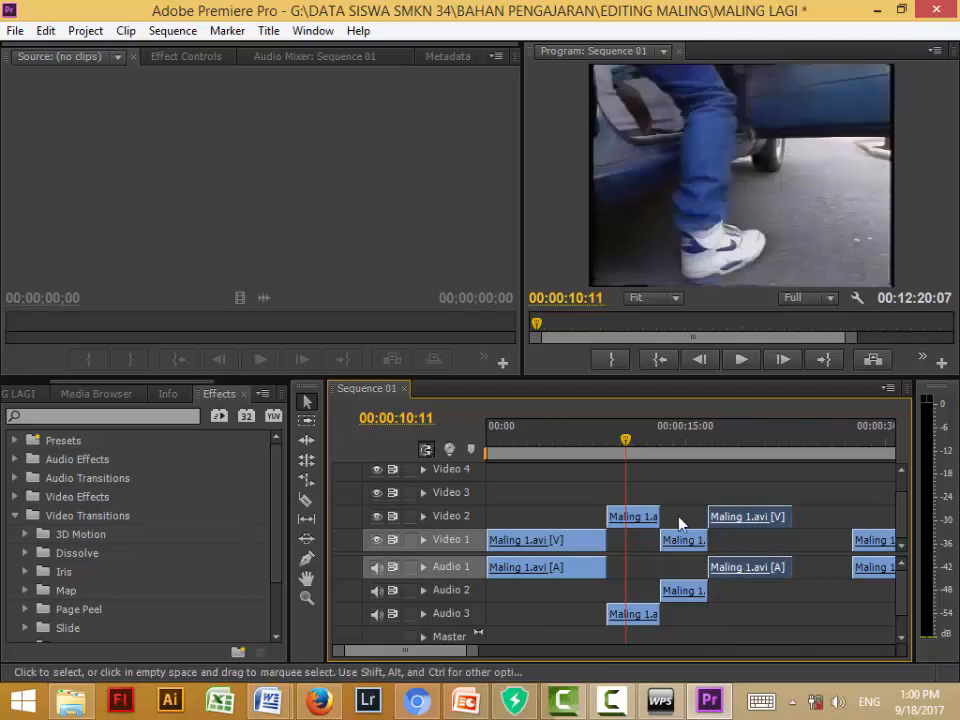
pyautogui.moveTo(625, 448); pyautogui.dragTo(592, 448)
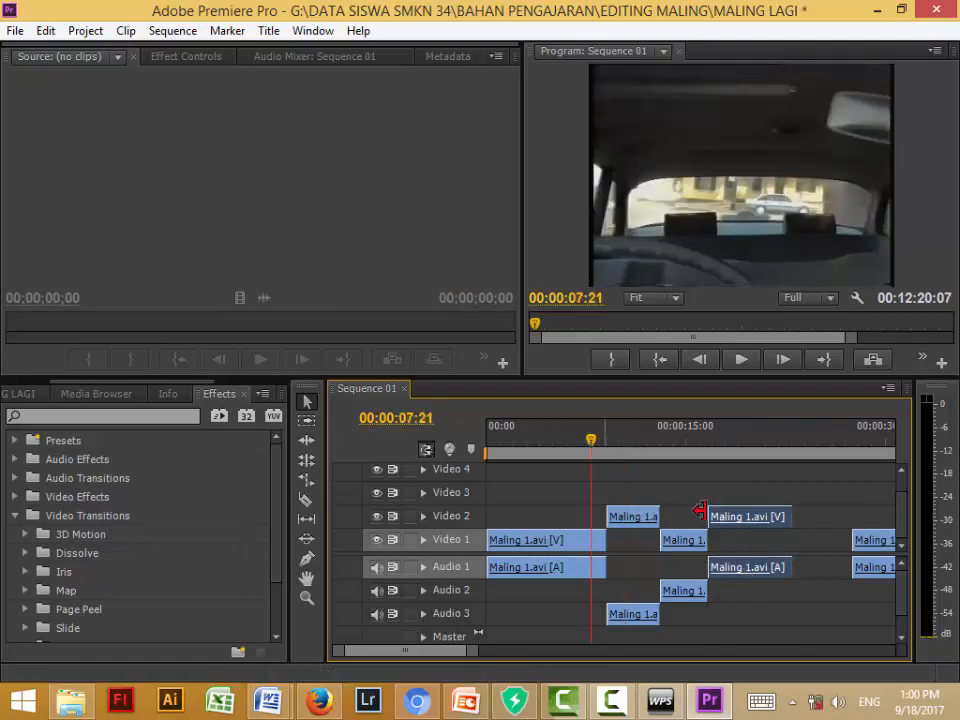
pyautogui.press('space')
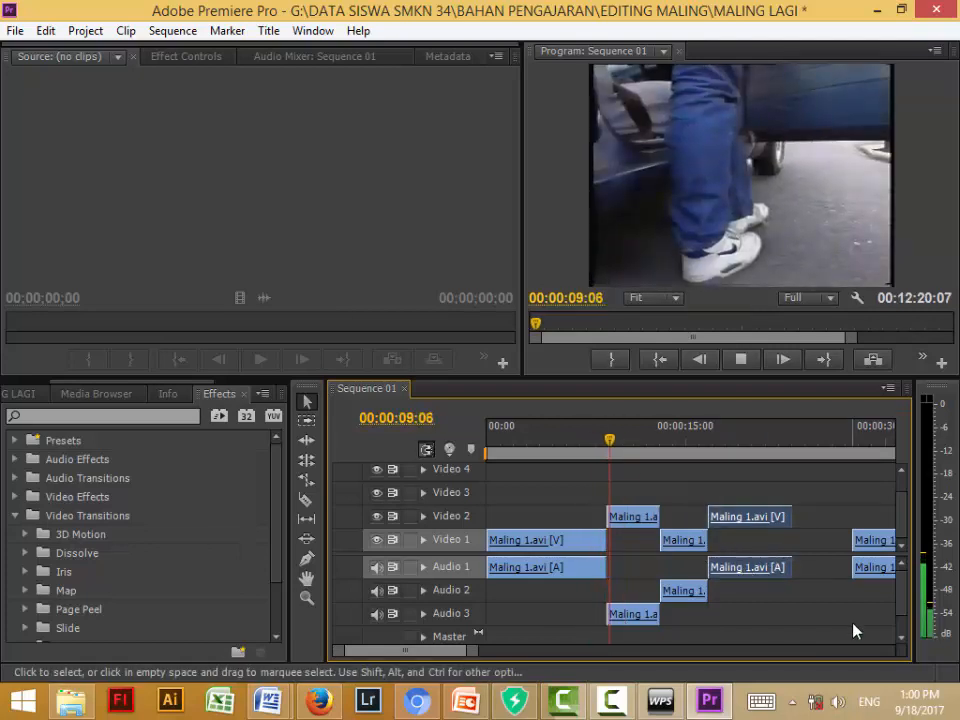
pyautogui.press('space')
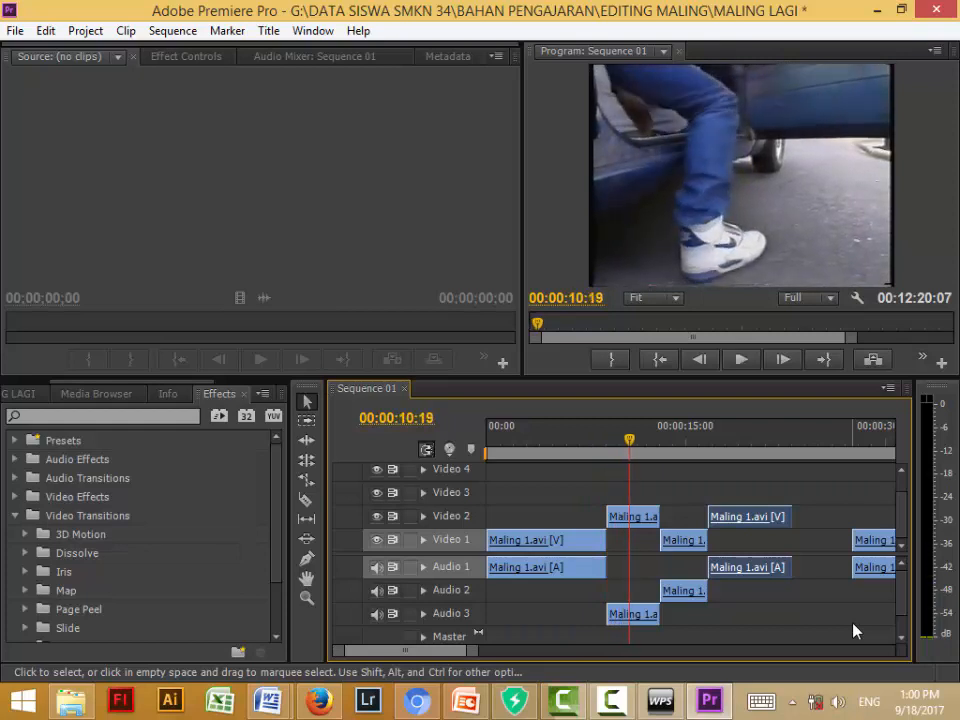
pyautogui.moveTo(631, 446)
pyautogui.mouseDown()
pyautogui.moveTo(587, 452)
pyautogui.moveTo(621, 455)
pyautogui.moveTo(615, 449)
pyautogui.mouseUp()
pyautogui.click(612, 449)
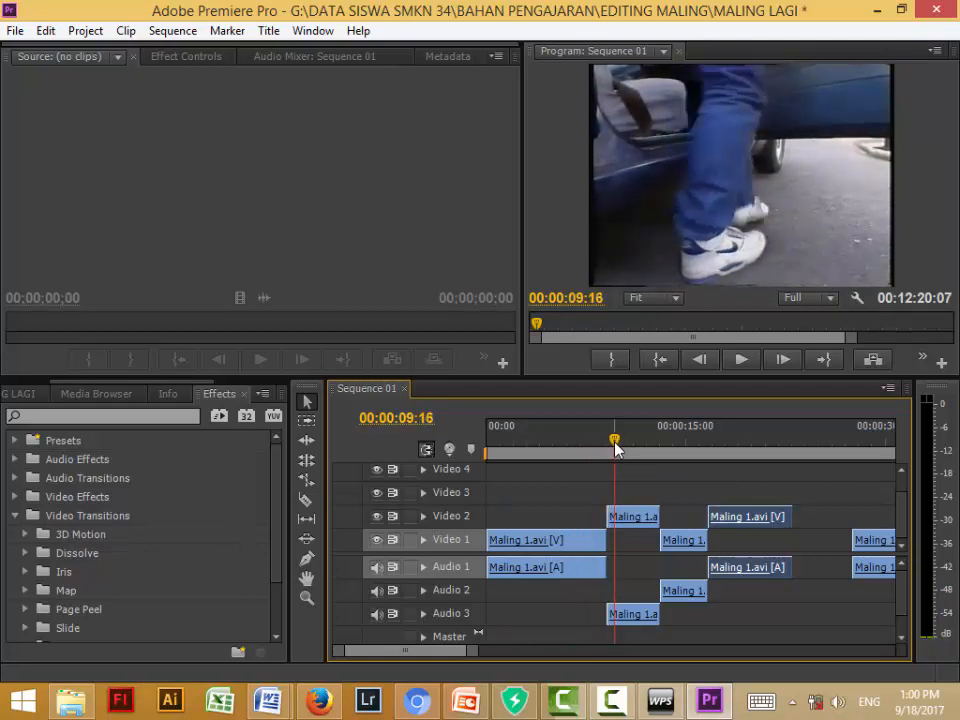
pyautogui.click(306, 502)
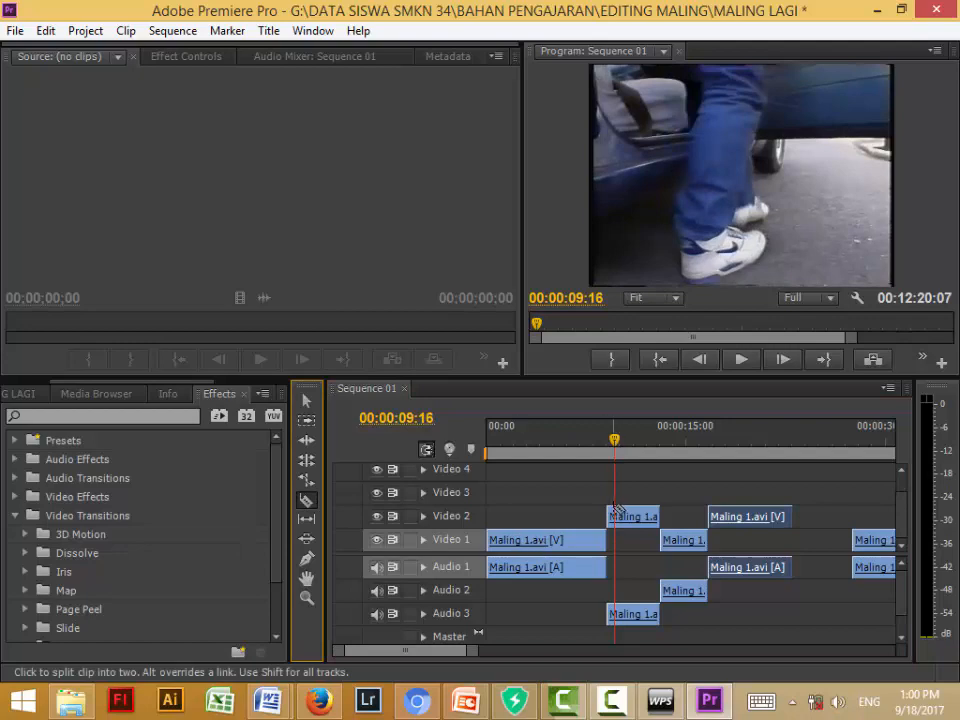
pyautogui.click(617, 514)
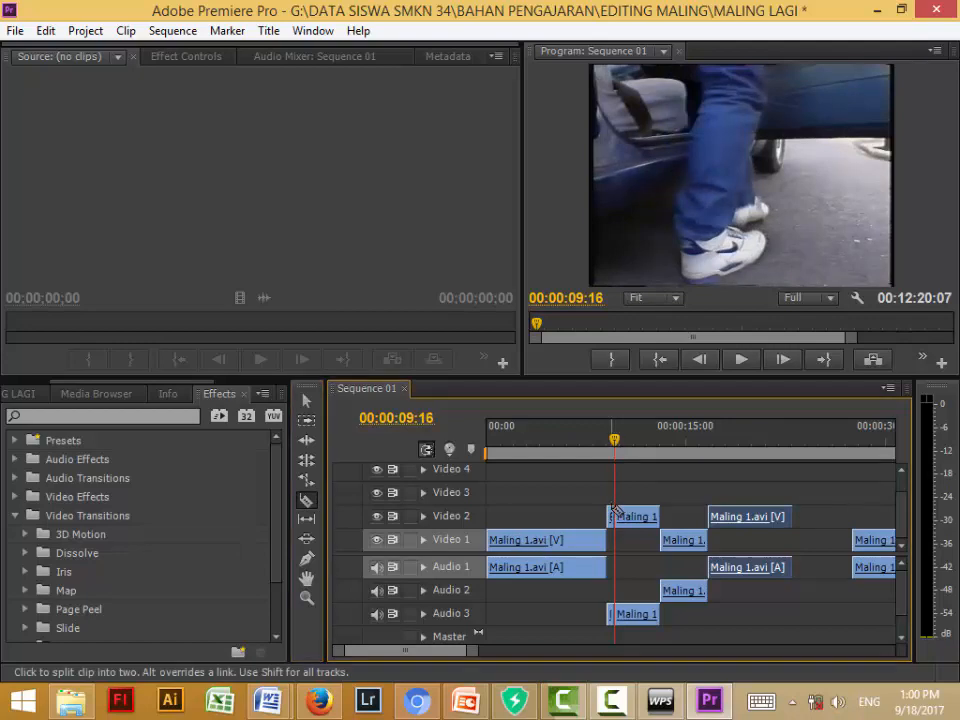
pyautogui.rightClick(611, 515)
pyautogui.click(656, 76)
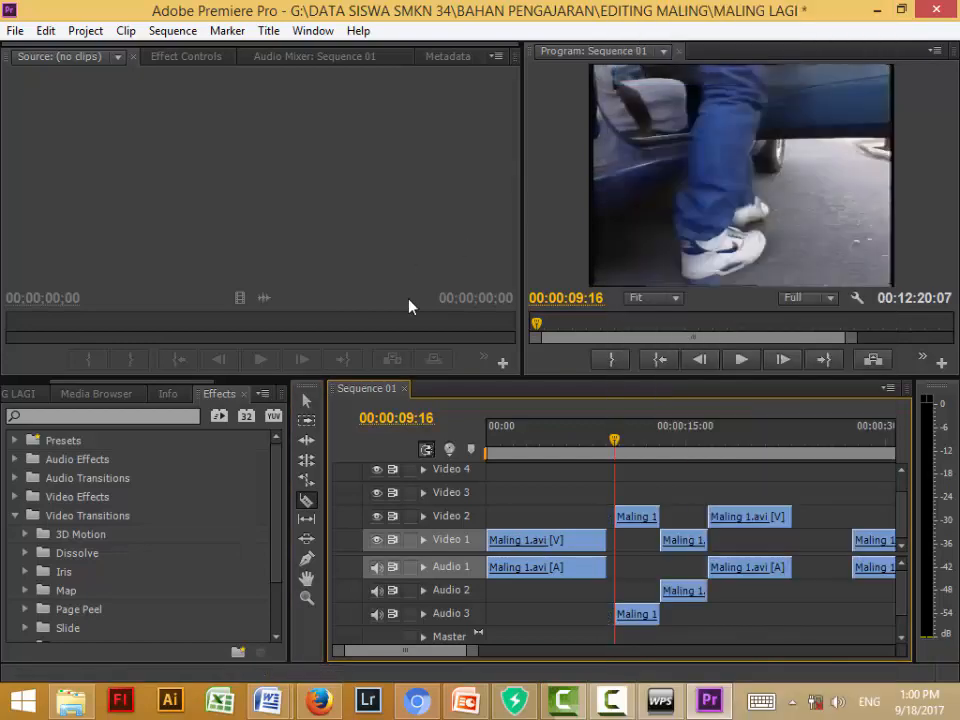
# Step: Close the gap after the first clip by moving the legs, doll and car shots back so each follows directly on the previous one
pyautogui.click(307, 401)
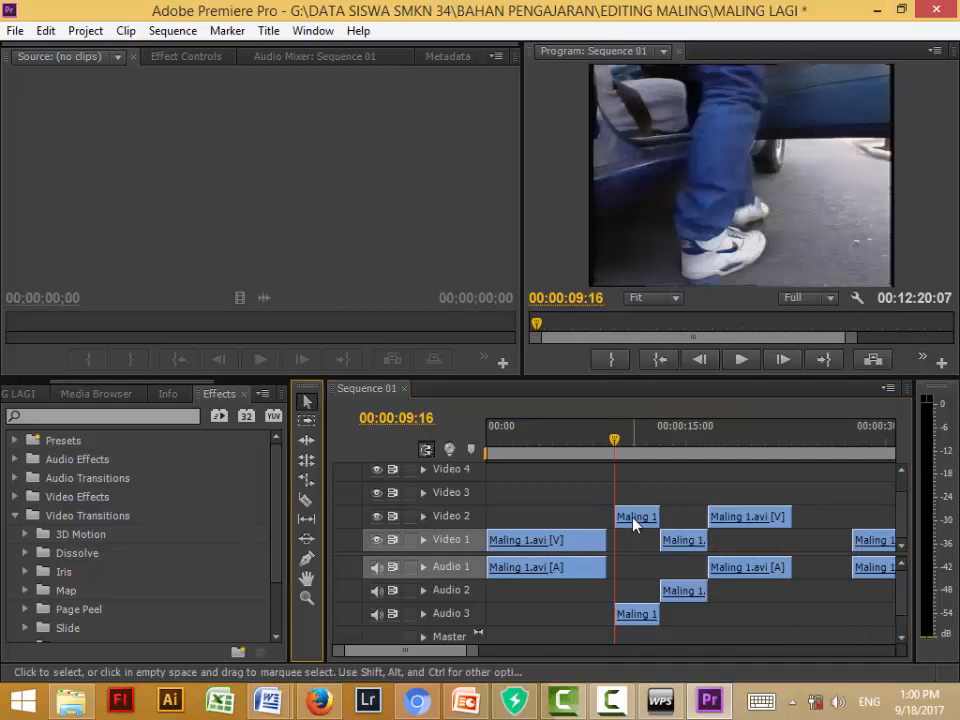
pyautogui.moveTo(634, 520); pyautogui.dragTo(636, 521)
pyautogui.moveTo(686, 545); pyautogui.dragTo(676, 558)
pyautogui.moveTo(727, 521); pyautogui.dragTo(719, 521)
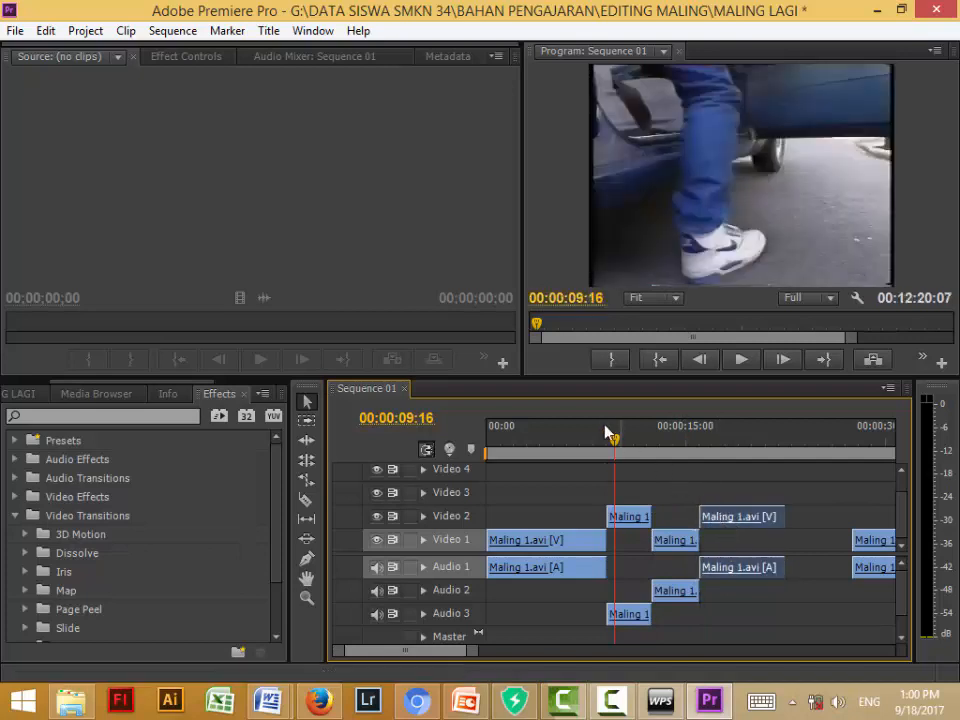
# Step: Play the tightened sequence and split the car shot on Video 2 with the Razor tool at 00:00:18:03
pyautogui.moveTo(613, 452); pyautogui.dragTo(575, 452)
pyautogui.press('space')
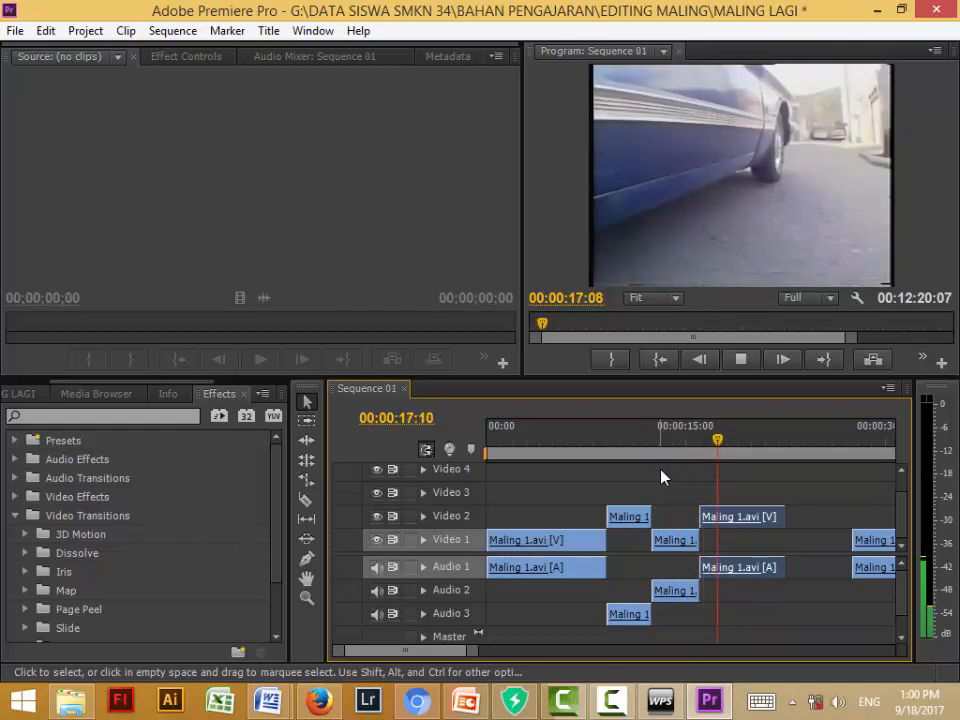
pyautogui.press('space')
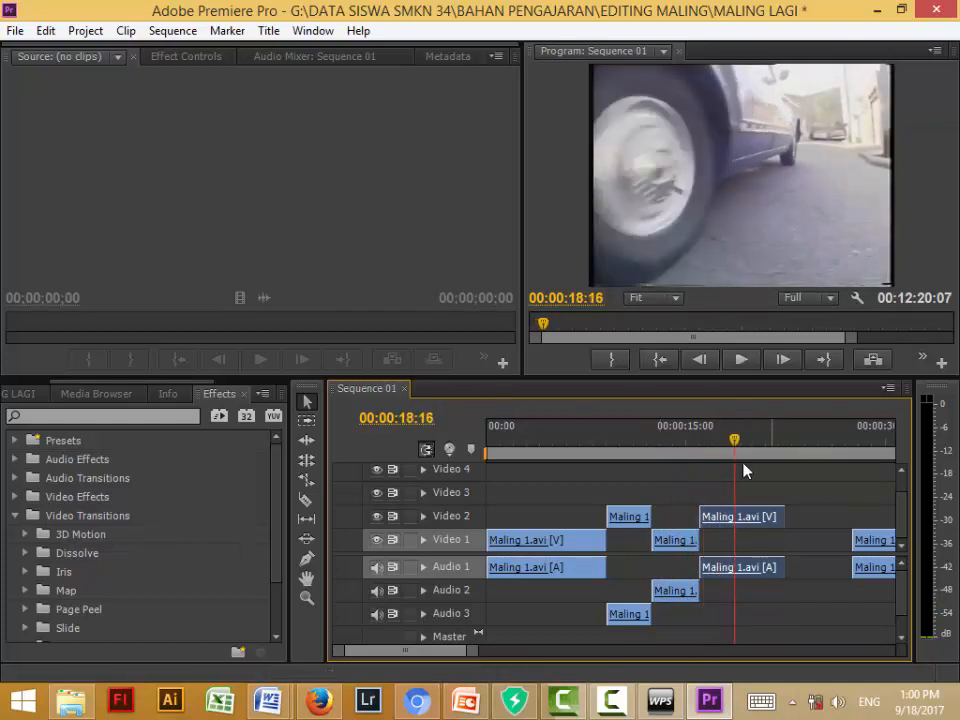
pyautogui.moveTo(730, 450); pyautogui.dragTo(728, 452)
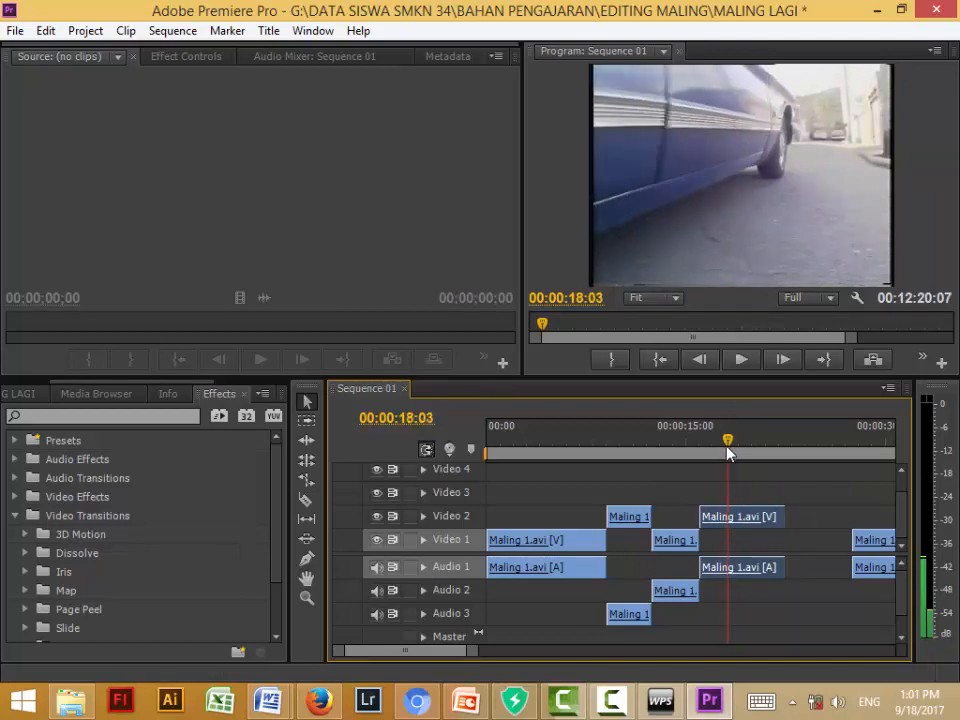
pyautogui.click(306, 502)
pyautogui.click(733, 514)
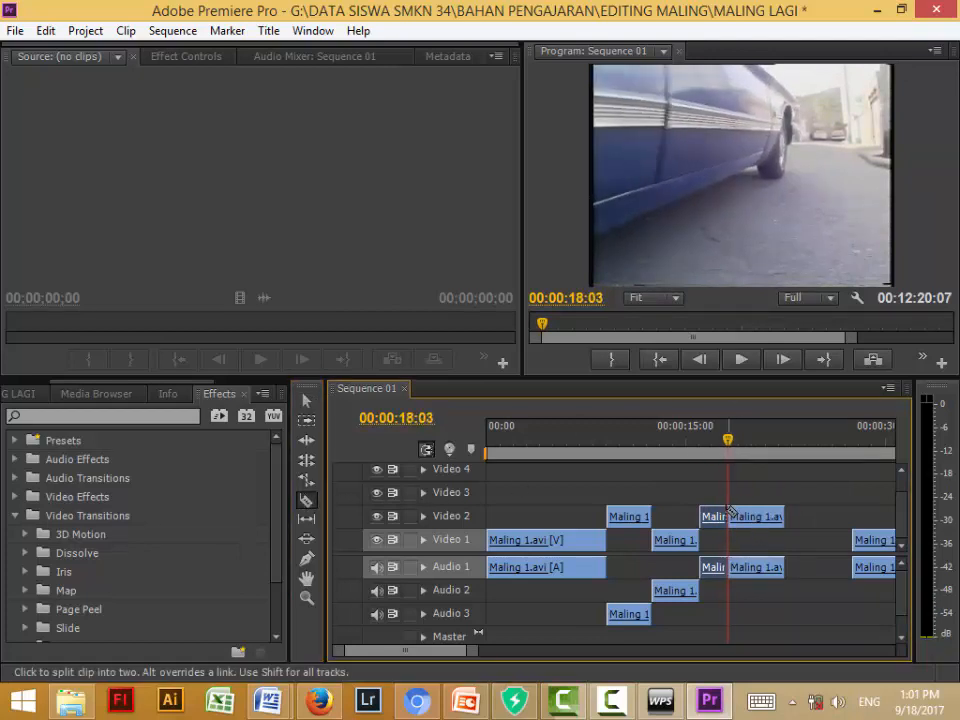
# Step: Clear the car shot's short piece before the cut and move the remainder back to directly follow the doll shot
pyautogui.rightClick(728, 515)
pyautogui.click(726, 76)
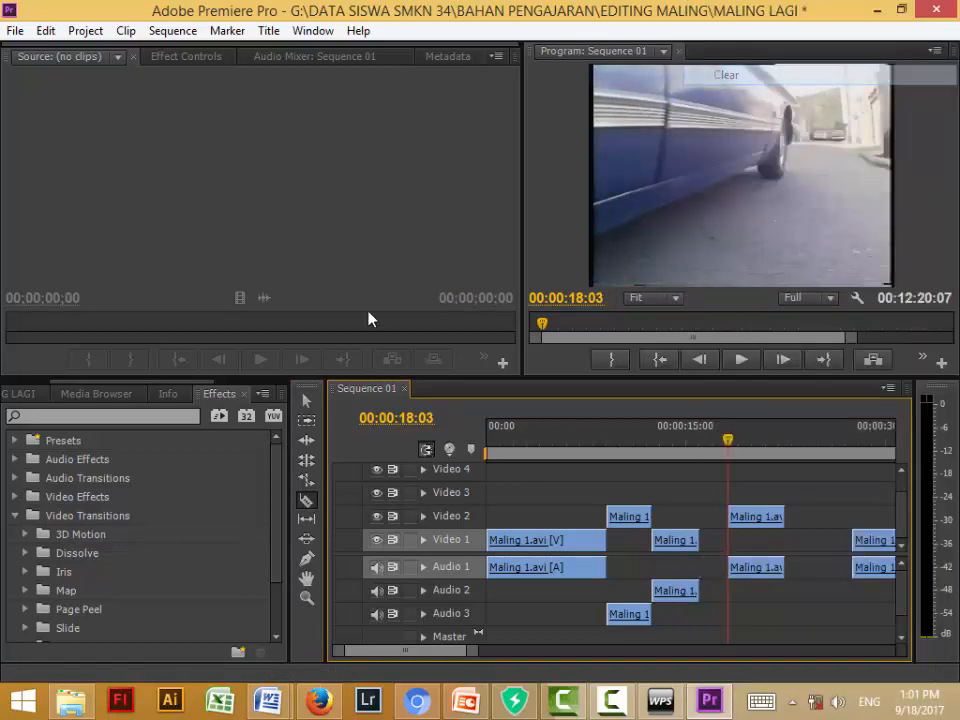
pyautogui.click(306, 401)
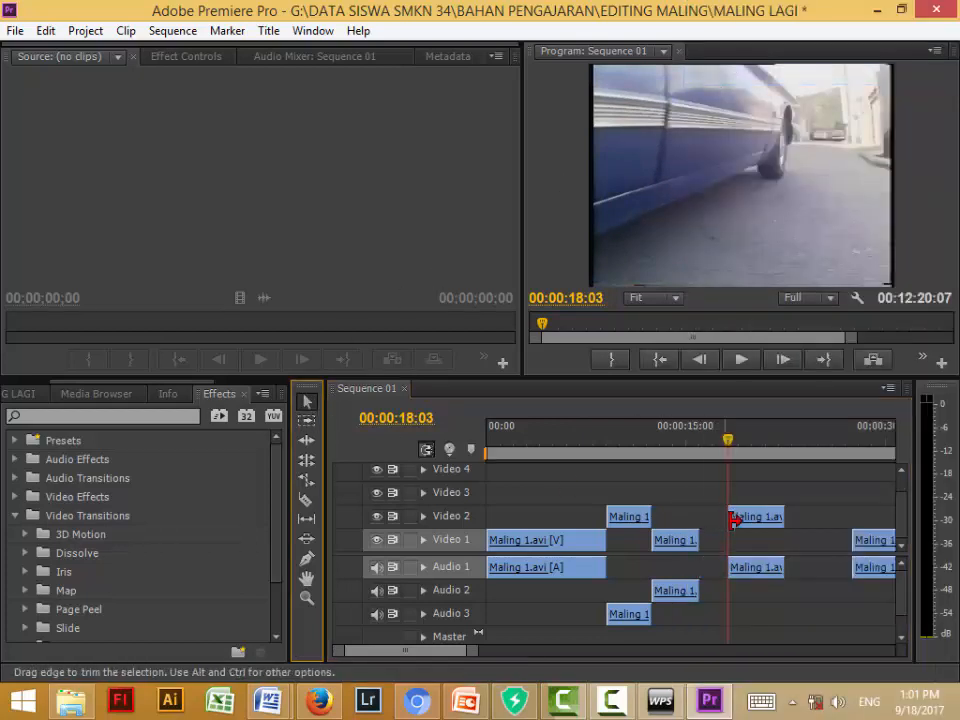
pyautogui.moveTo(734, 514); pyautogui.dragTo(705, 515)
# Step: Play the cut into the legs shot, split the first clip with the Razor tool at 00:00:06:23, and clear the piece after the cut
pyautogui.moveTo(730, 452); pyautogui.dragTo(526, 467)
pyautogui.press('space')
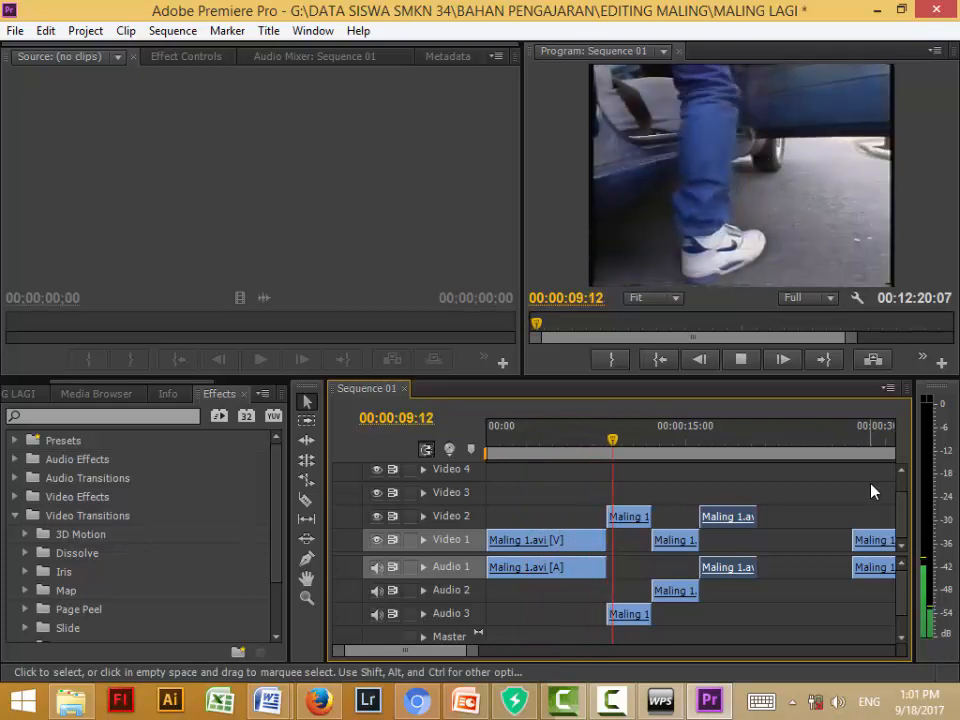
pyautogui.click(571, 444)
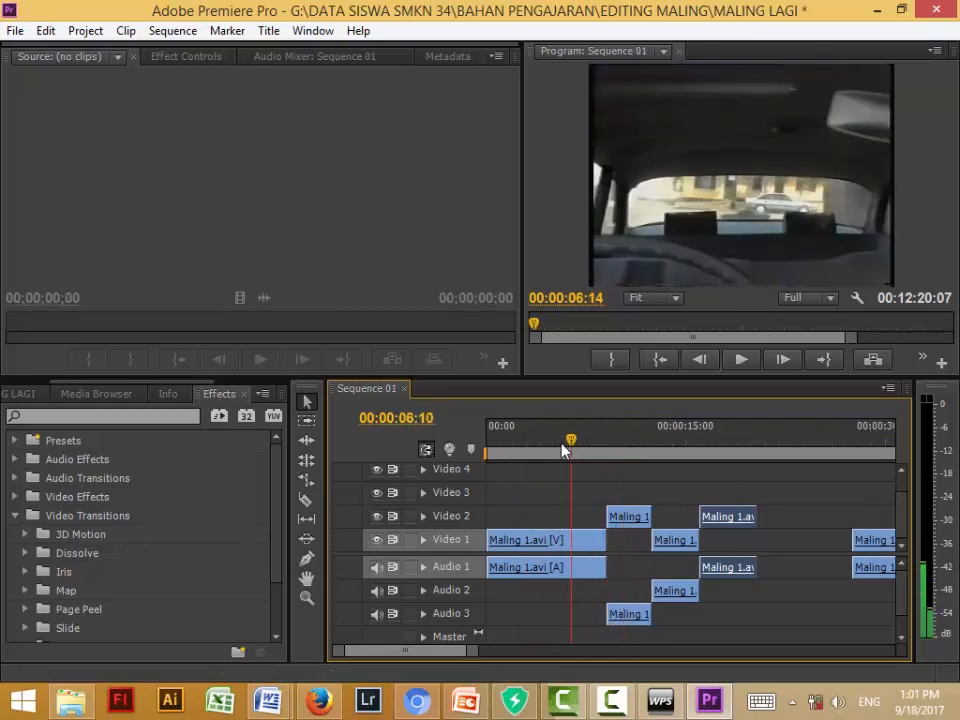
pyautogui.moveTo(563, 451); pyautogui.dragTo(580, 451)
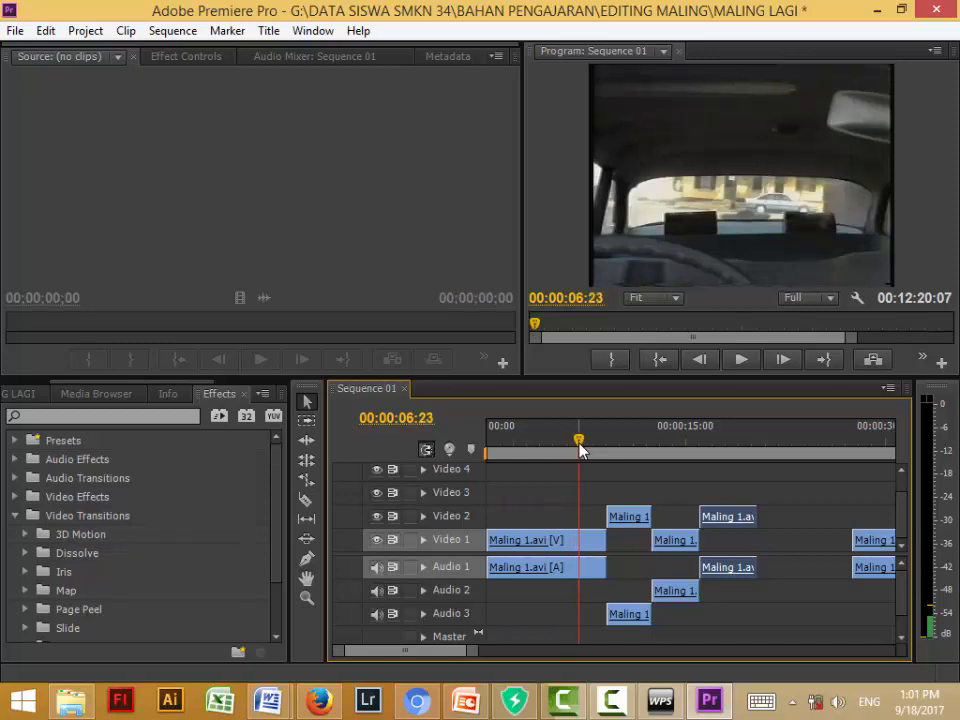
pyautogui.click(306, 500)
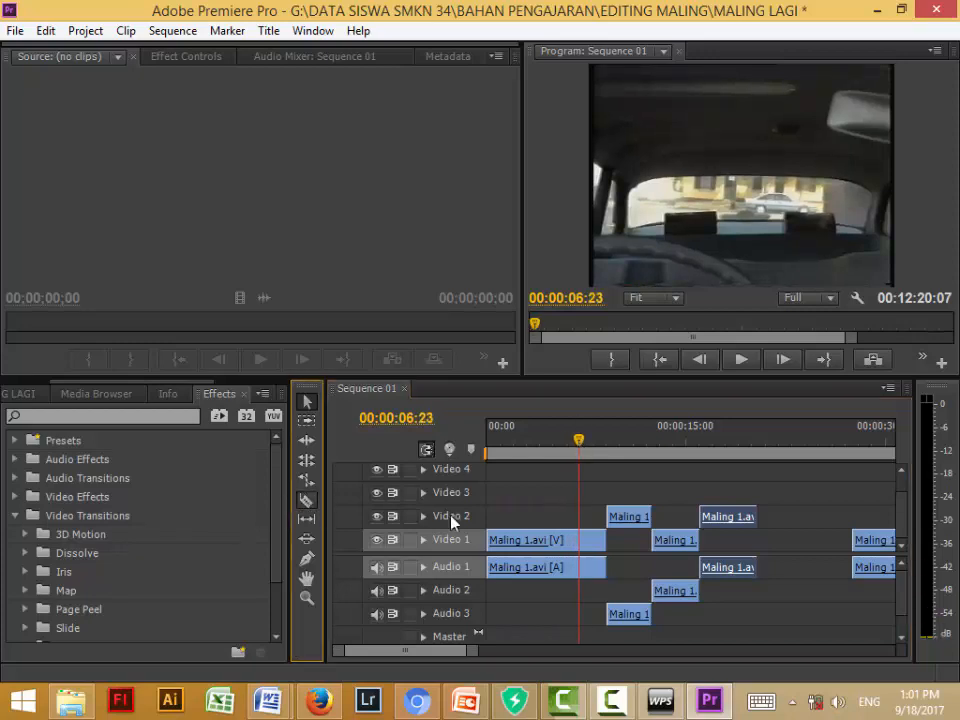
pyautogui.click(581, 540)
pyautogui.rightClick(593, 540)
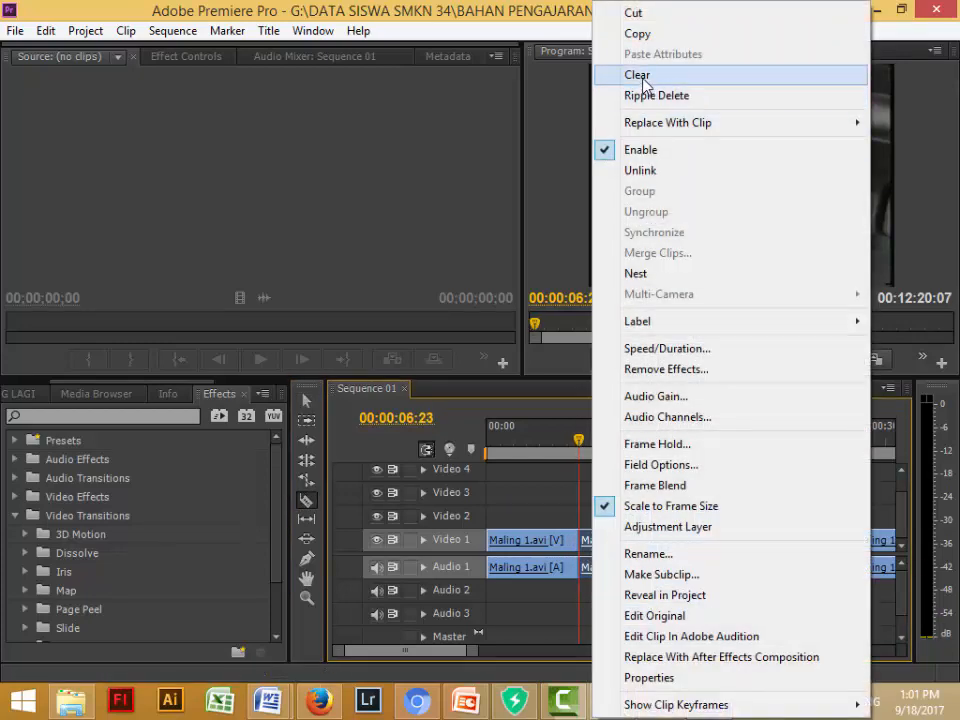
pyautogui.click(643, 78)
# Step: Move the legs, doll and car shots back together so the legs shot starts directly at the end of the first clip
pyautogui.click(306, 401)
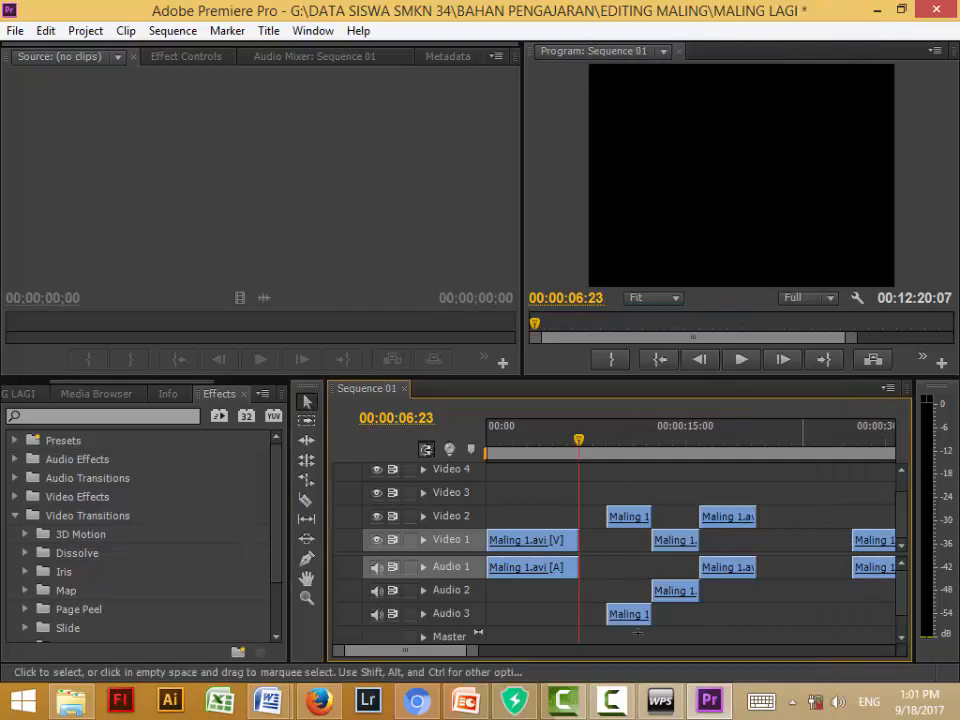
pyautogui.moveTo(804, 628); pyautogui.dragTo(606, 499)
pyautogui.moveTo(642, 520)
pyautogui.mouseDown()
pyautogui.moveTo(597, 524)
pyautogui.moveTo(624, 527)
pyautogui.mouseUp()
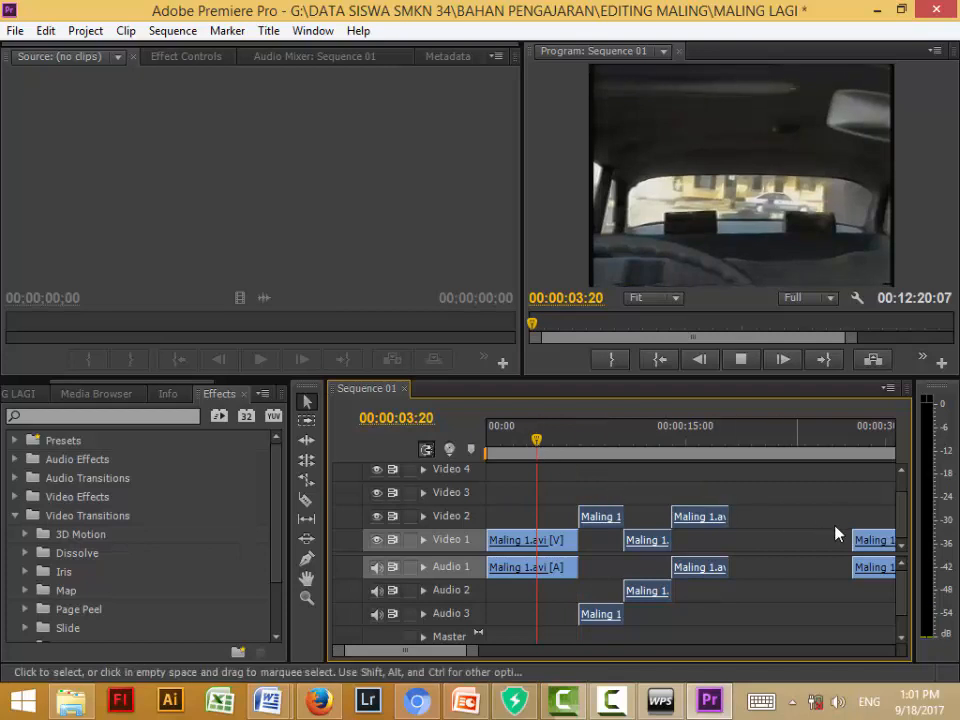
# Step: Play the tightened sequence and scrub through the cuts between the first clip and the legs, doll and car shots
pyautogui.press('space')
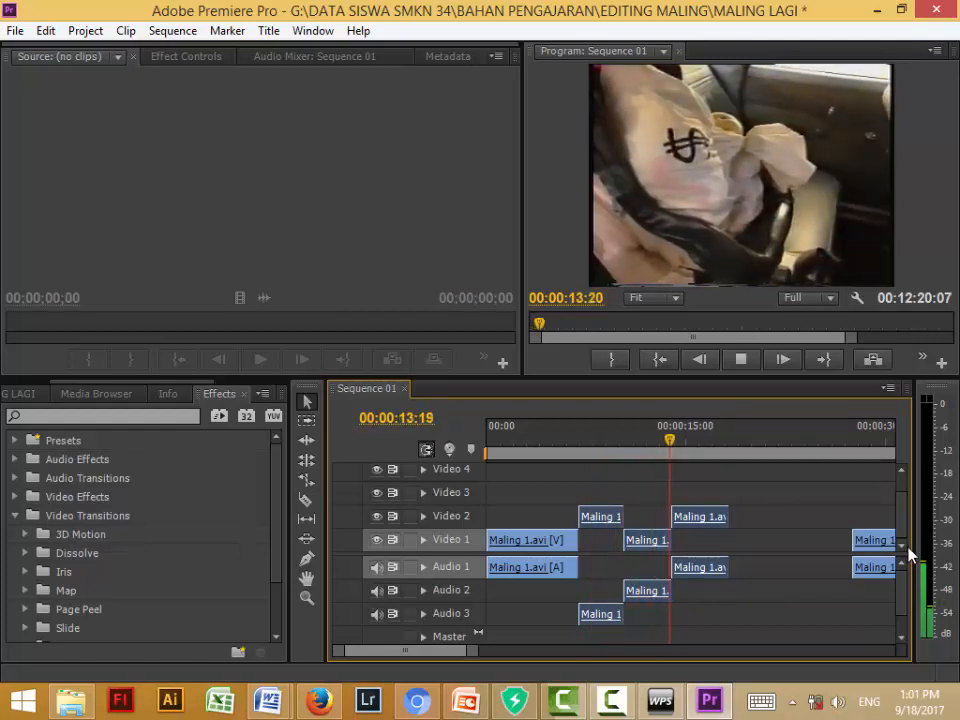
pyautogui.click(740, 364)
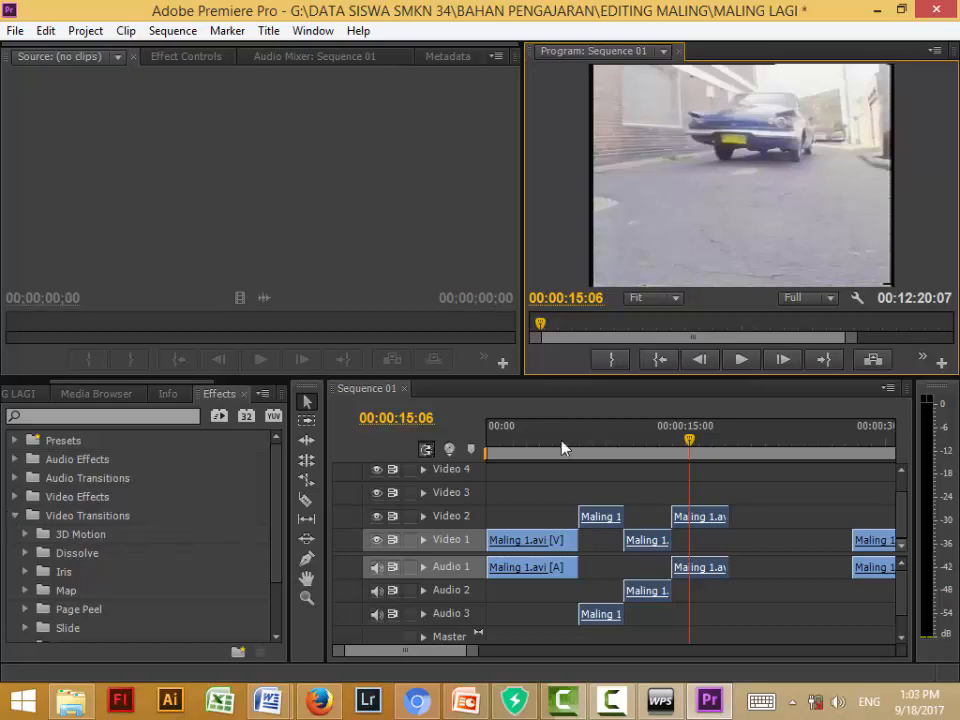
pyautogui.moveTo(686, 453); pyautogui.dragTo(644, 470)
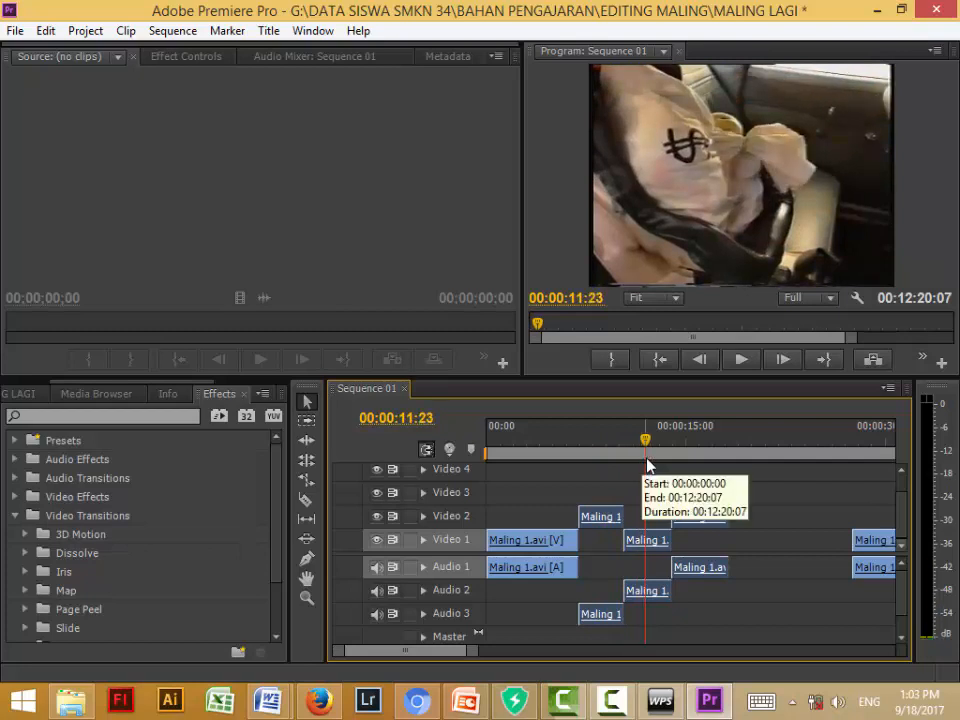
pyautogui.moveTo(648, 460)
pyautogui.mouseDown()
pyautogui.moveTo(645, 445)
pyautogui.moveTo(600, 456)
pyautogui.moveTo(637, 457)
pyautogui.mouseUp()
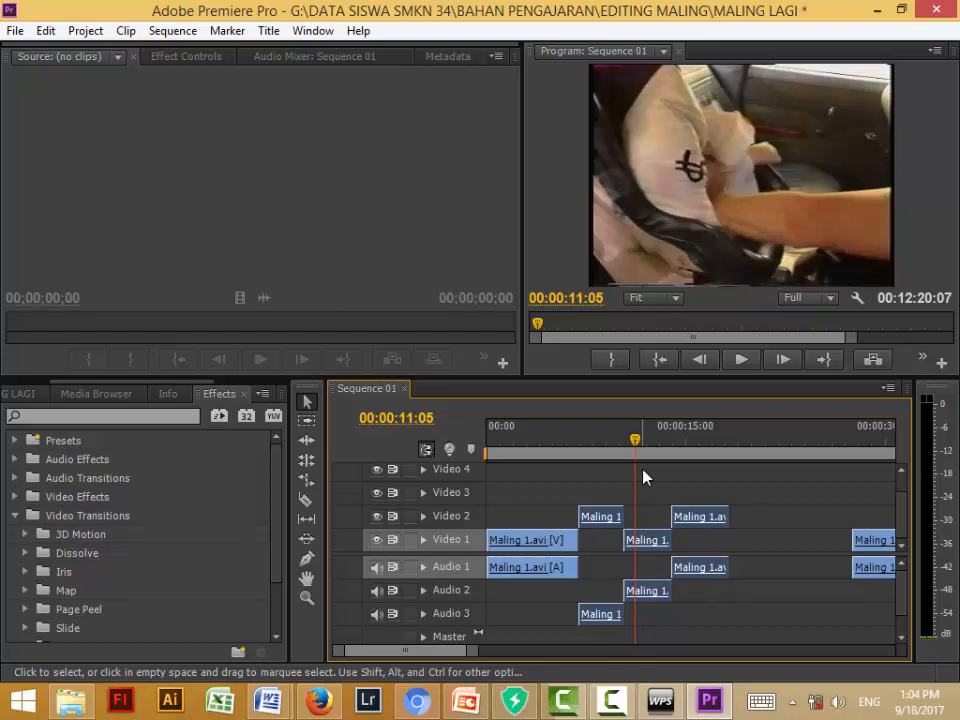
pyautogui.moveTo(634, 446); pyautogui.dragTo(637, 448)
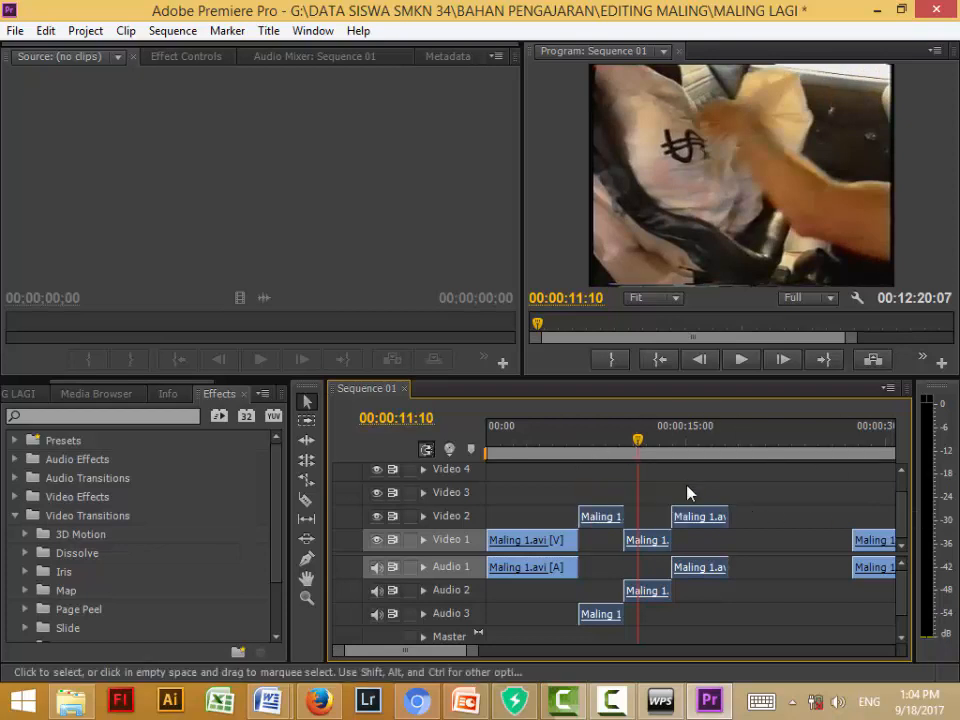
pyautogui.moveTo(627, 441); pyautogui.dragTo(615, 439)
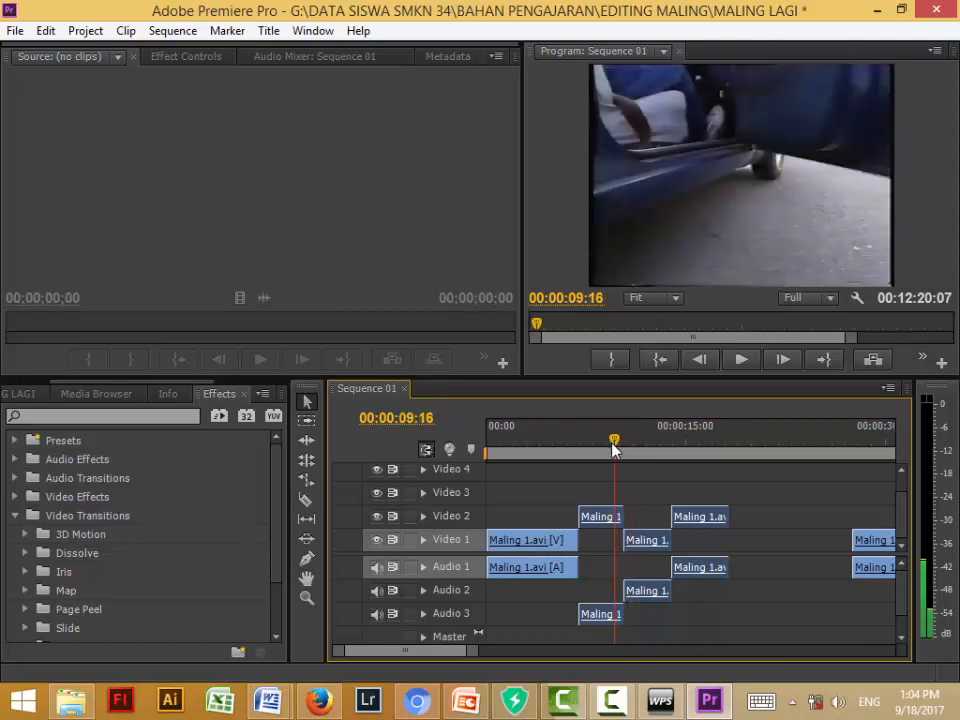
pyautogui.press('space')
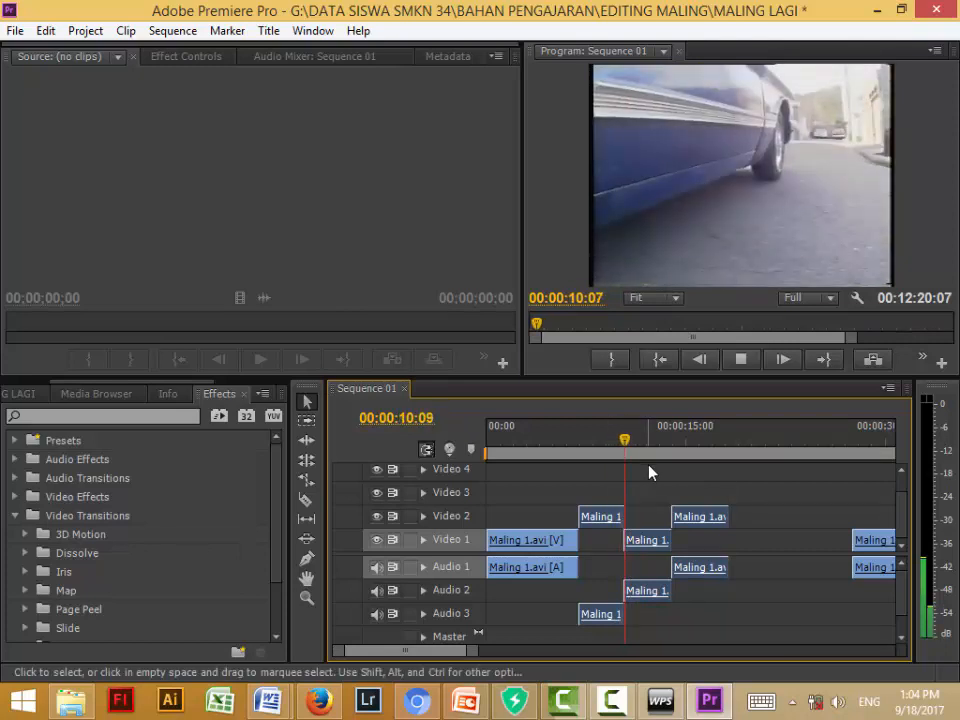
pyautogui.moveTo(649, 462); pyautogui.dragTo(575, 466)
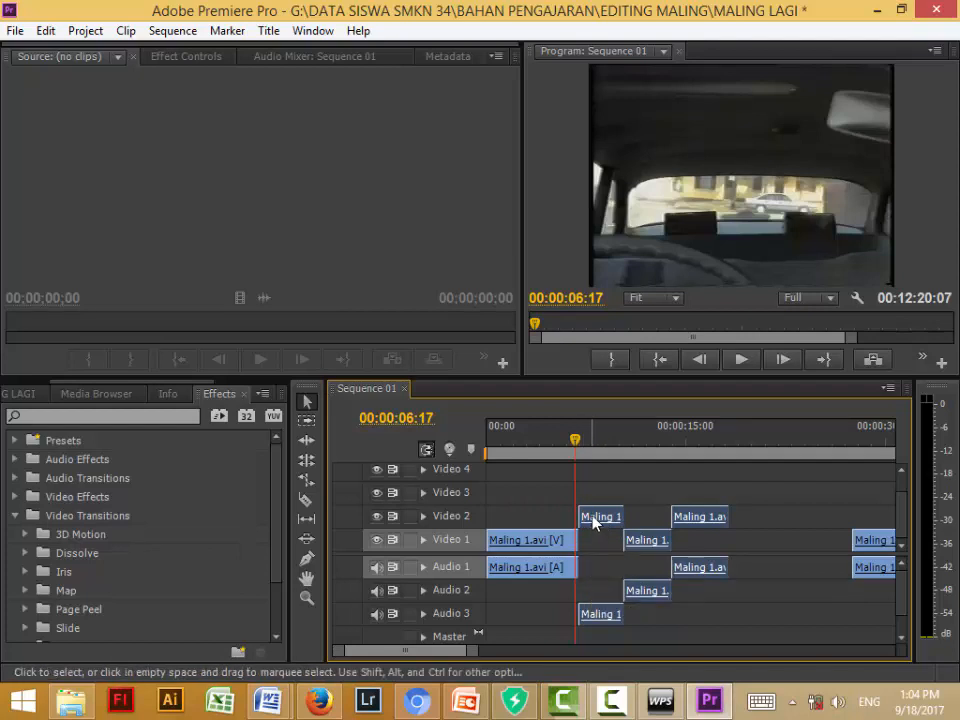
# Step: Move the legs shot's video from Video 2 down to Video 1, between the first clip and the doll shot
pyautogui.moveTo(593, 521)
pyautogui.mouseDown()
pyautogui.moveTo(602, 548)
pyautogui.moveTo(598, 541)
pyautogui.mouseUp()
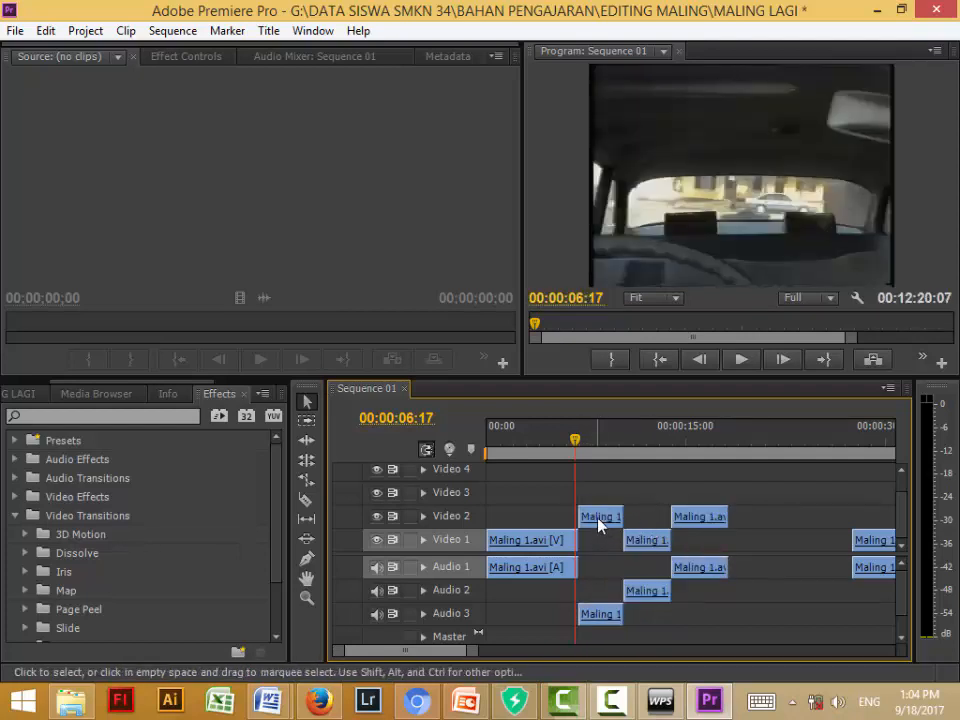
pyautogui.moveTo(598, 524); pyautogui.dragTo(602, 550)
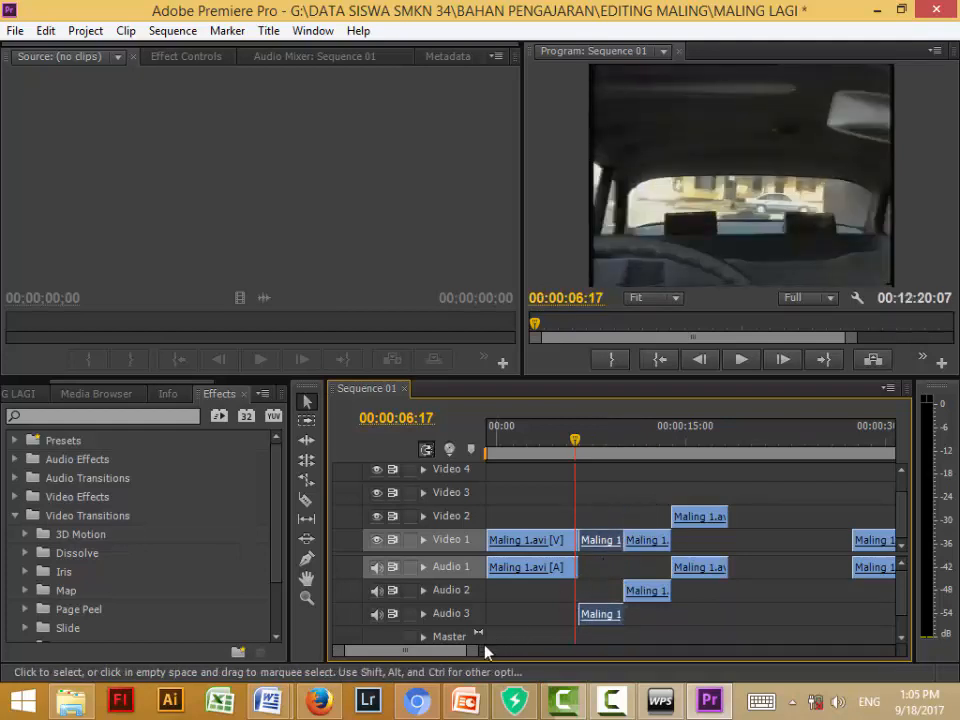
# Step: Apply the Cross Dissolve video transition at the cut between the first clip and the legs shot on Video 1
pyautogui.moveTo(474, 656)
pyautogui.mouseDown()
pyautogui.moveTo(508, 660)
pyautogui.moveTo(468, 663)
pyautogui.mouseUp()
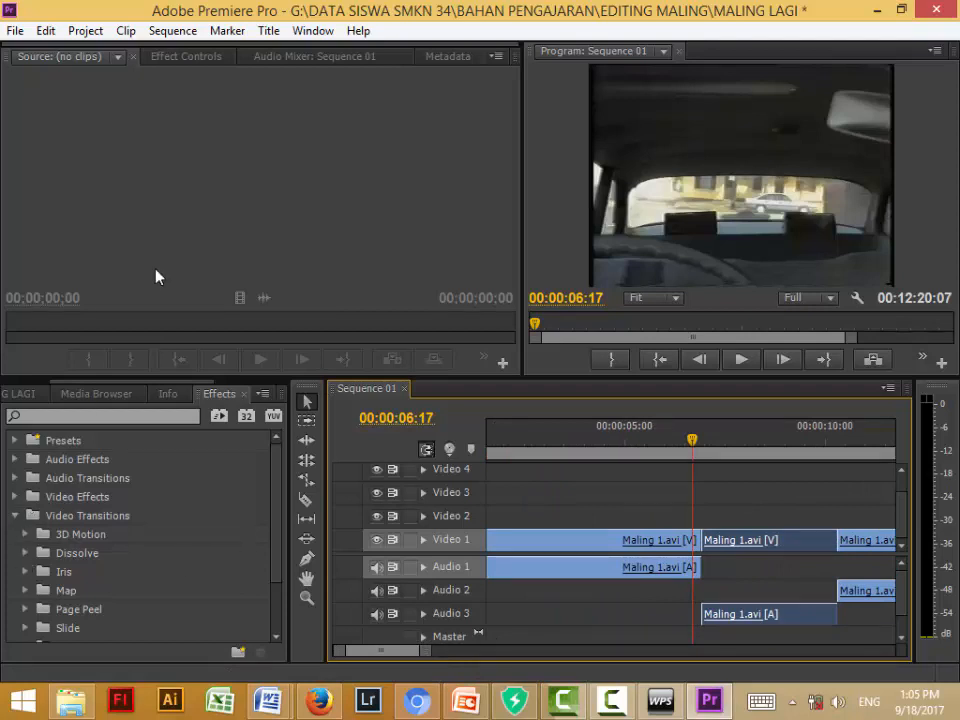
pyautogui.click(313, 31)
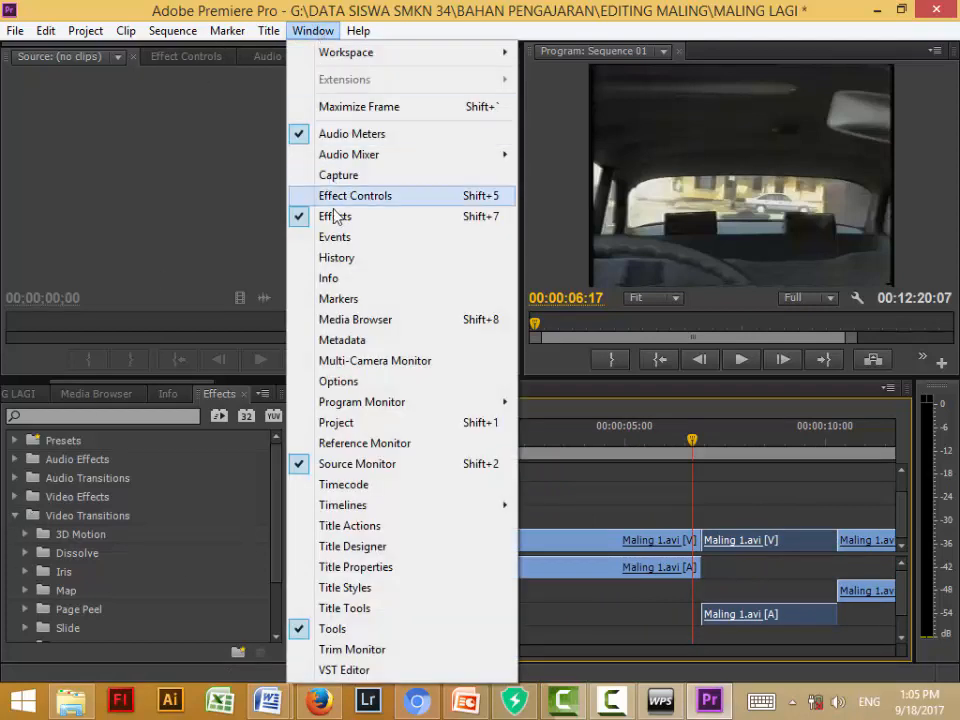
pyautogui.click(133, 552)
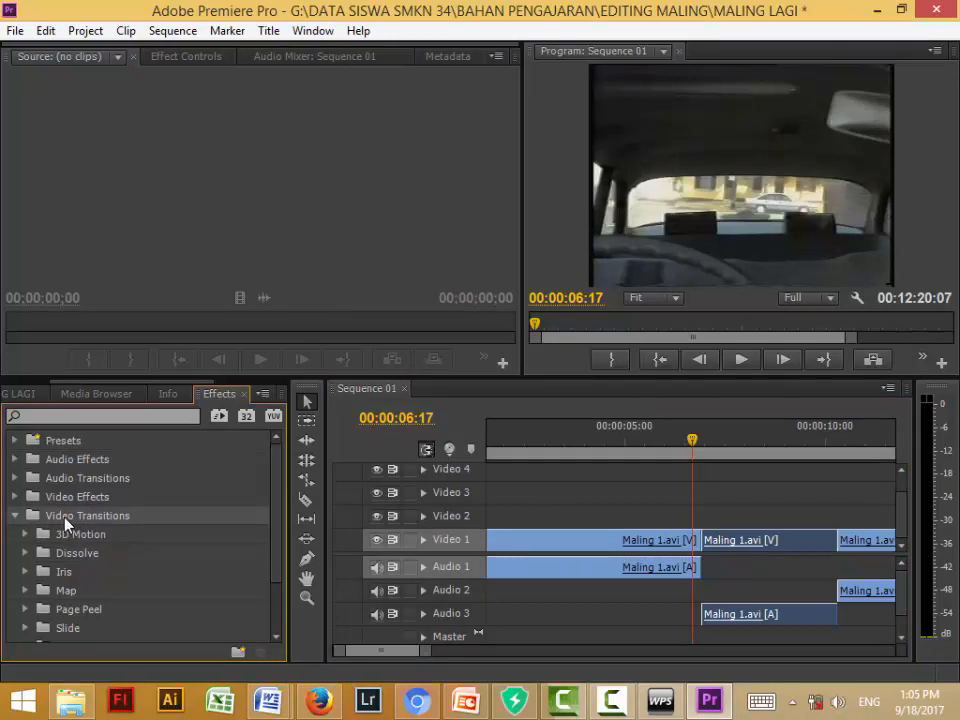
pyautogui.click(15, 516)
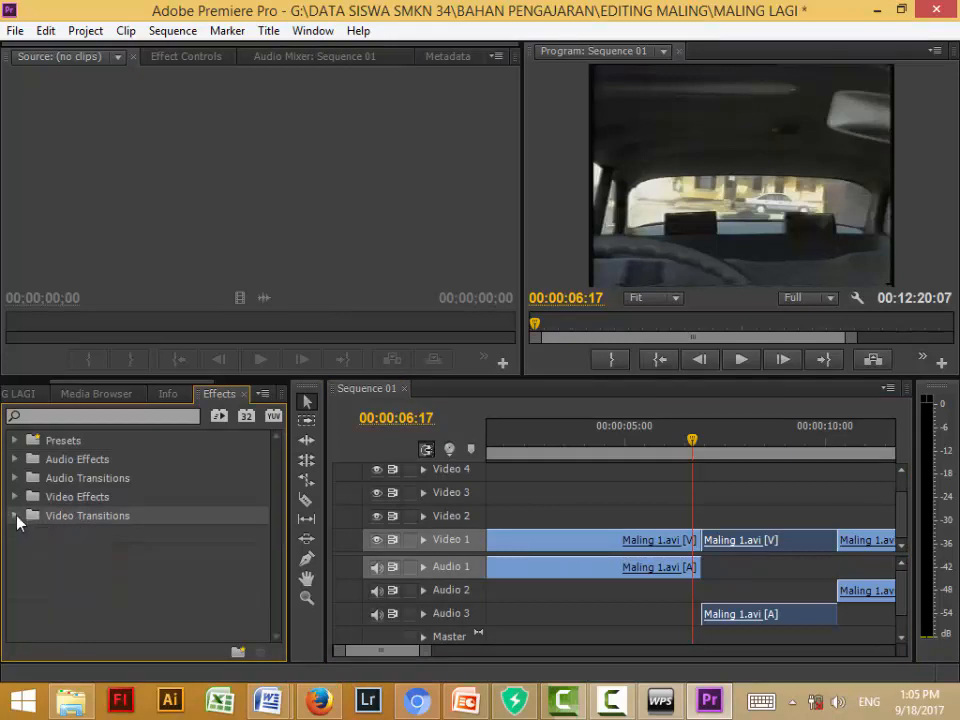
pyautogui.click(15, 516)
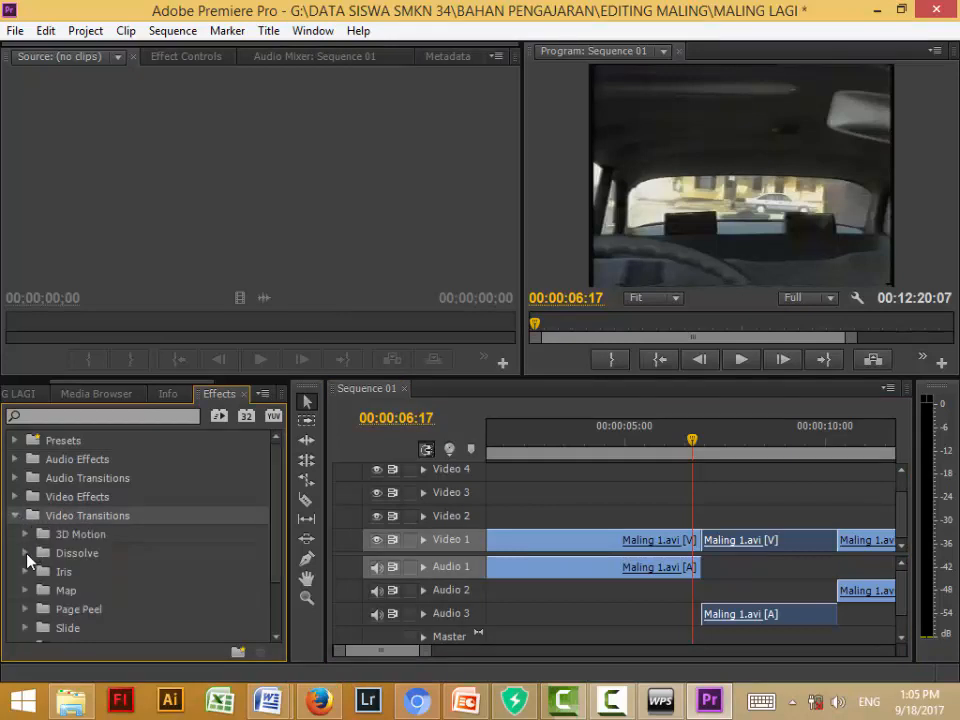
pyautogui.click(26, 555)
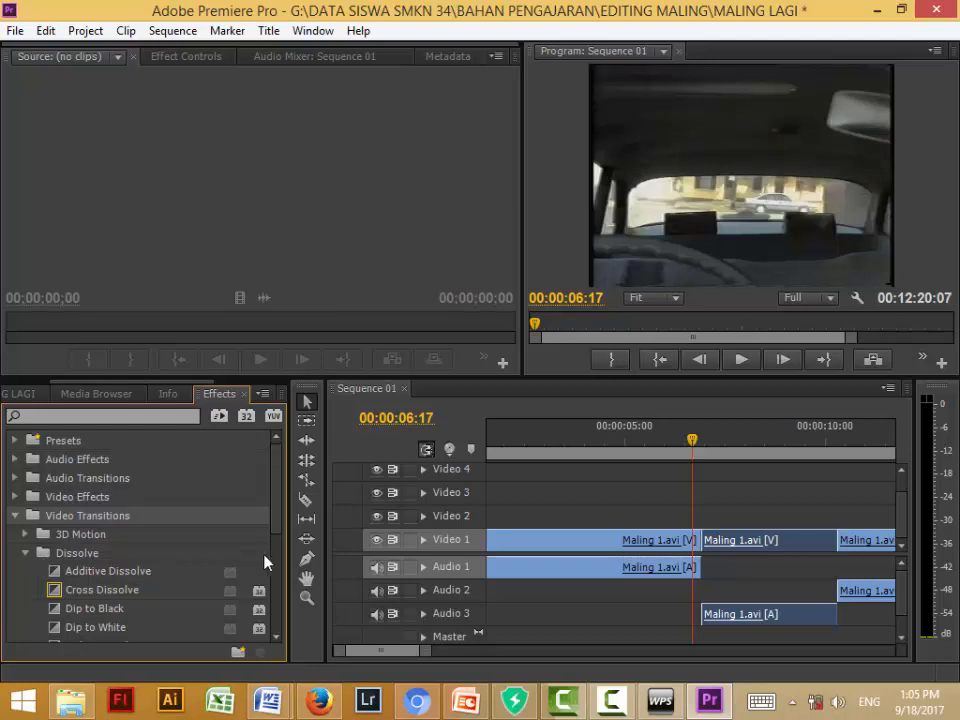
pyautogui.moveTo(278, 518); pyautogui.dragTo(278, 562)
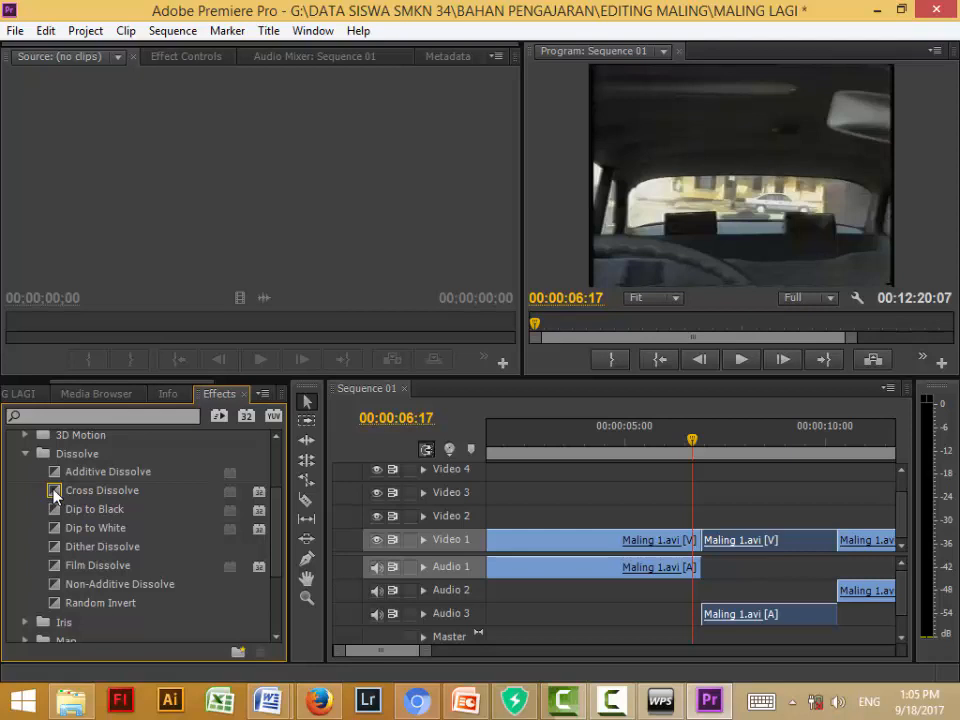
pyautogui.moveTo(55, 494); pyautogui.dragTo(707, 540)
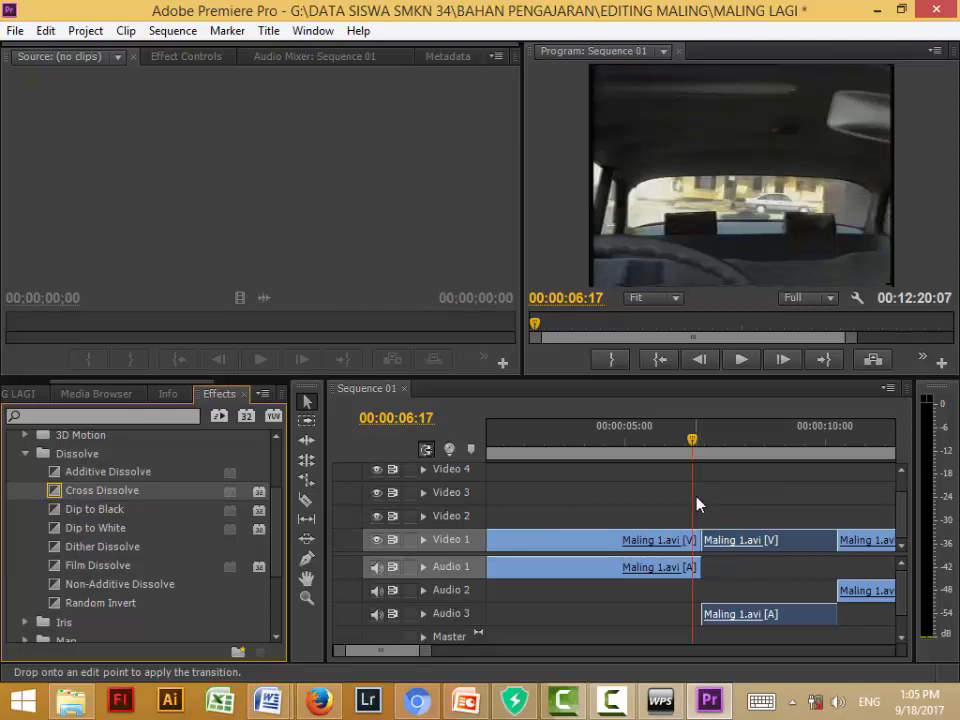
pyautogui.moveTo(698, 505); pyautogui.dragTo(708, 552)
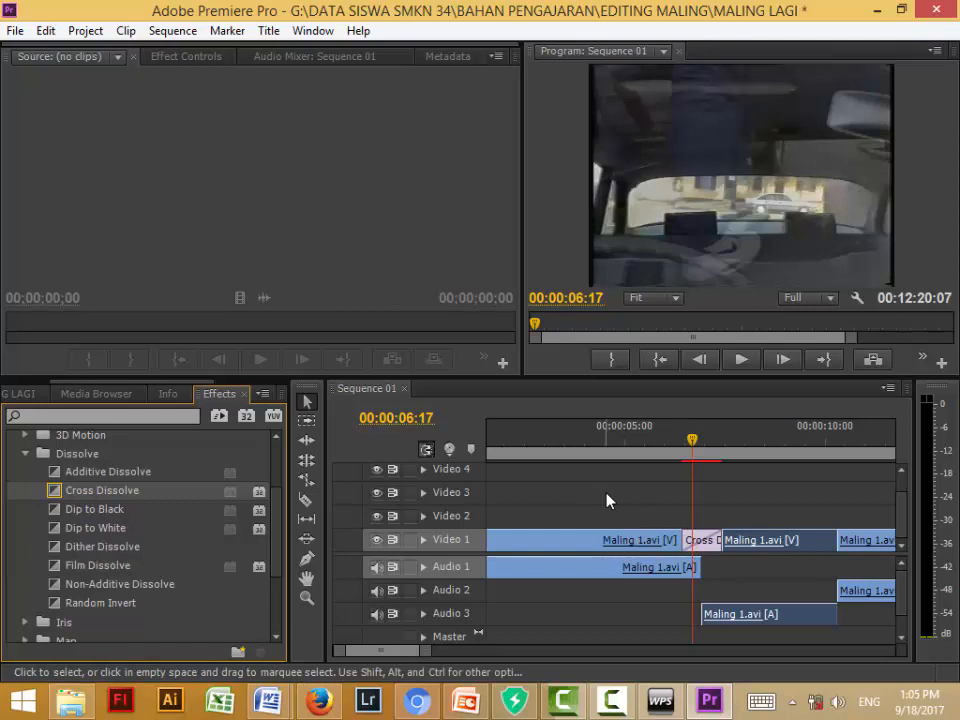
# Step: Scrub through the Cross Dissolve, render the work area, and play the sequence past the transition
pyautogui.moveTo(690, 450); pyautogui.dragTo(729, 467)
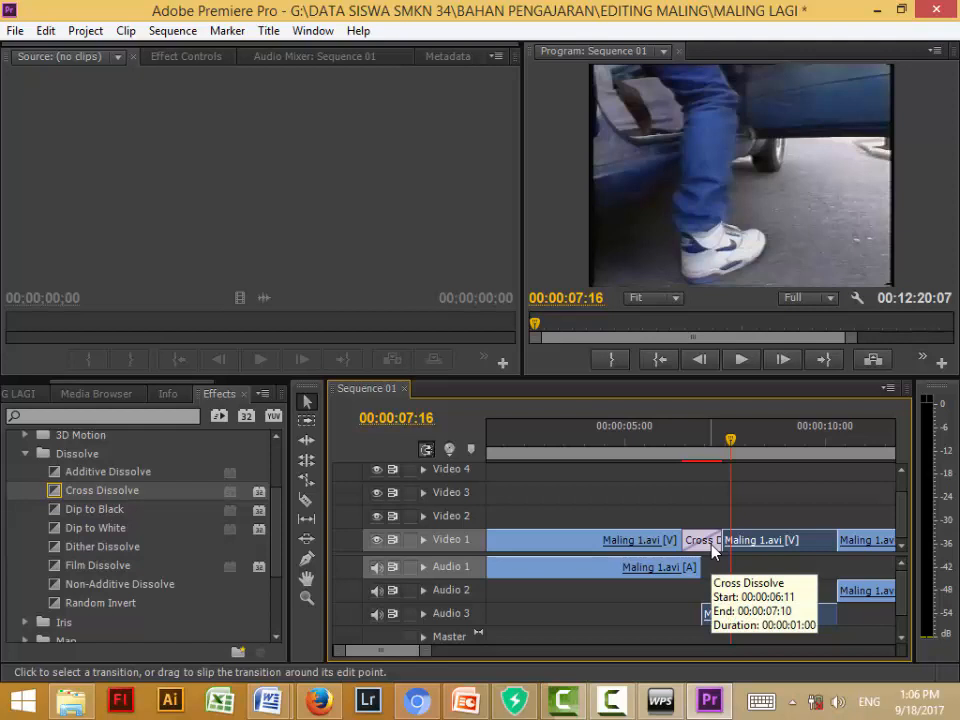
pyautogui.press('Return')
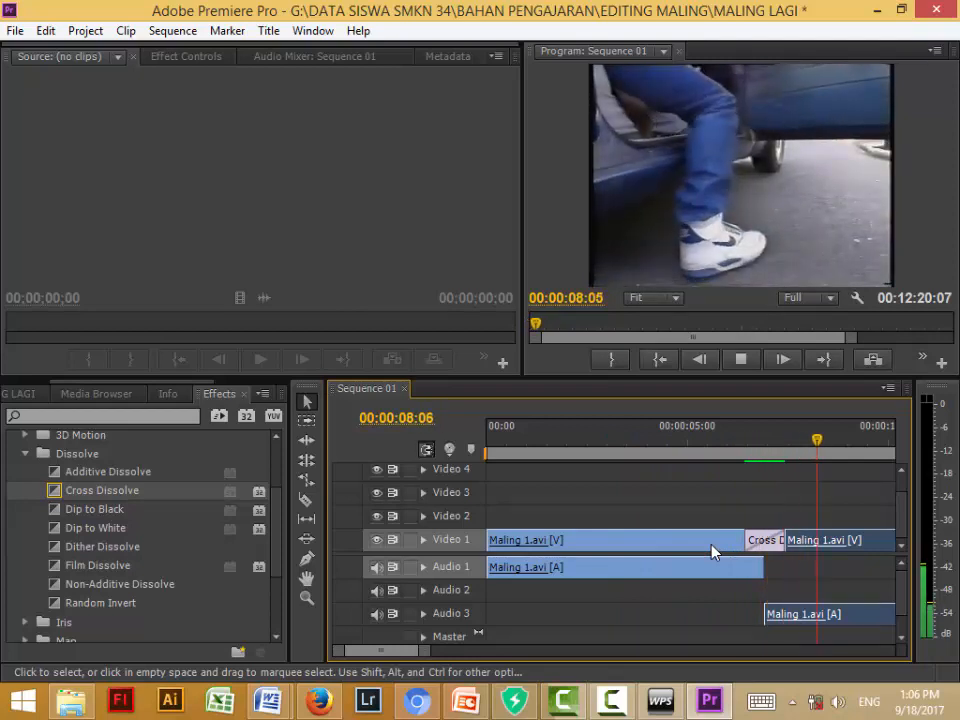
pyautogui.press('space')
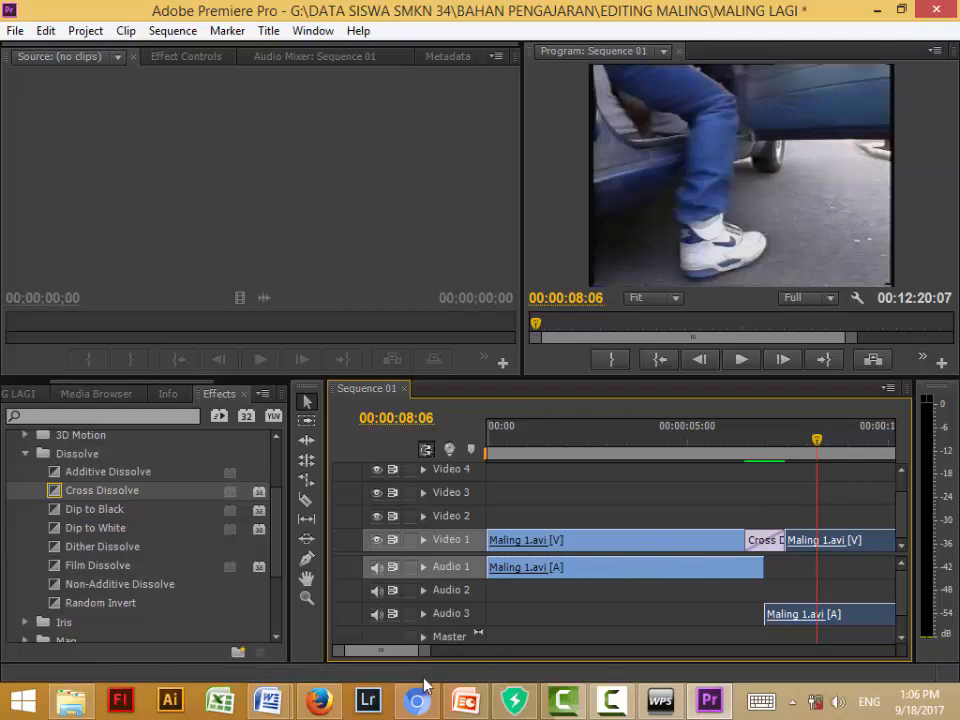
# Step: Check the work area's extent over the whole sequence and scrub to 00:12:17:06 near the end of the last clip
pyautogui.moveTo(426, 651); pyautogui.dragTo(538, 662)
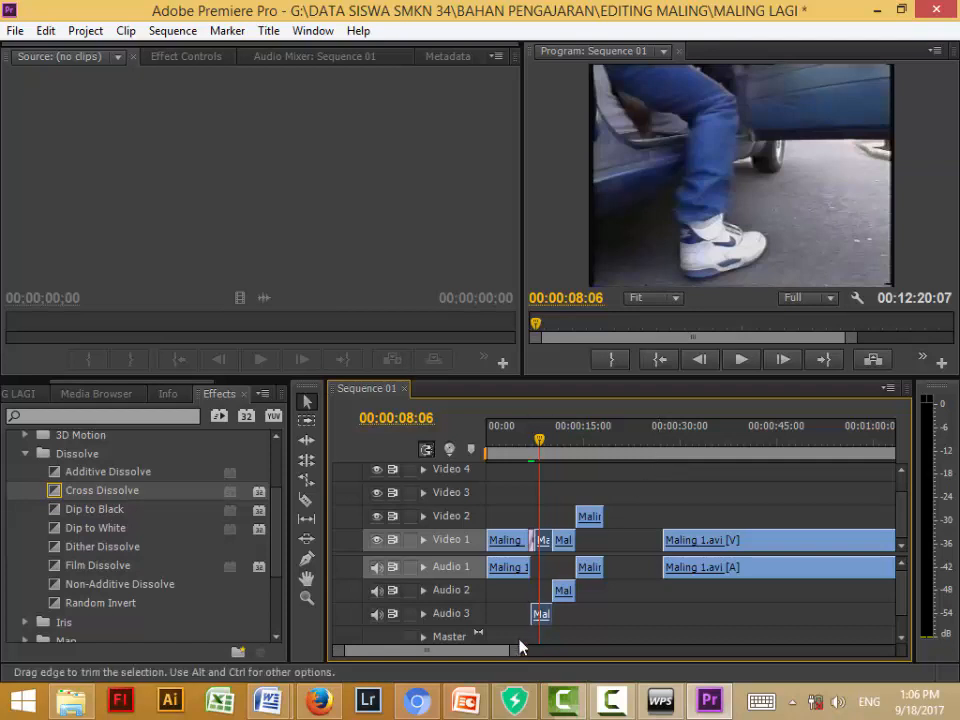
pyautogui.moveTo(516, 654); pyautogui.dragTo(820, 649)
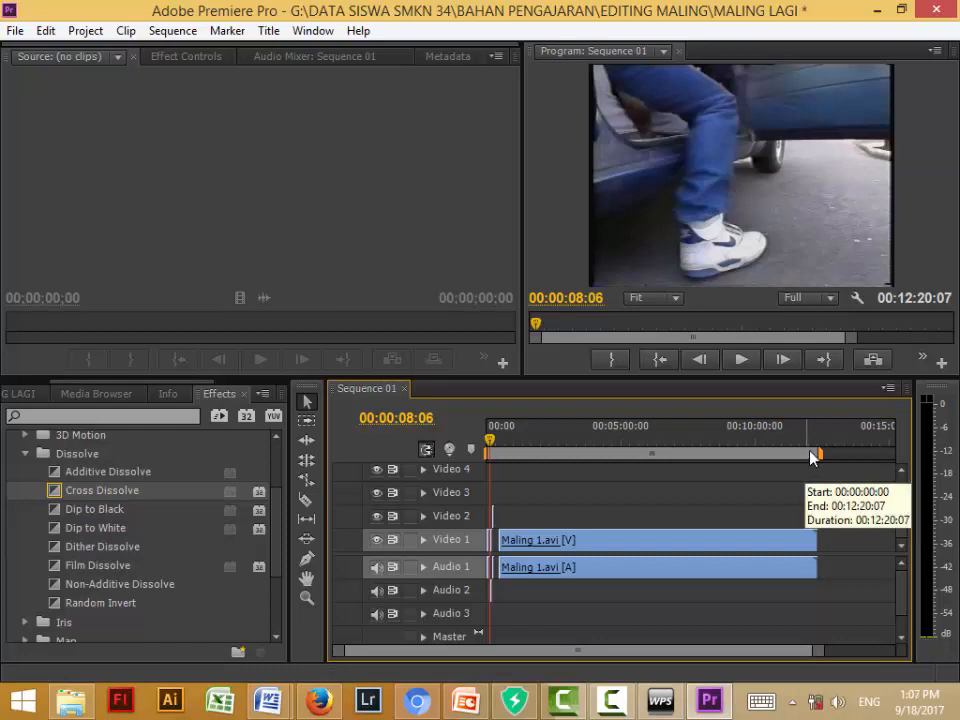
pyautogui.moveTo(823, 456)
pyautogui.mouseDown()
pyautogui.moveTo(838, 467)
pyautogui.moveTo(826, 475)
pyautogui.mouseUp()
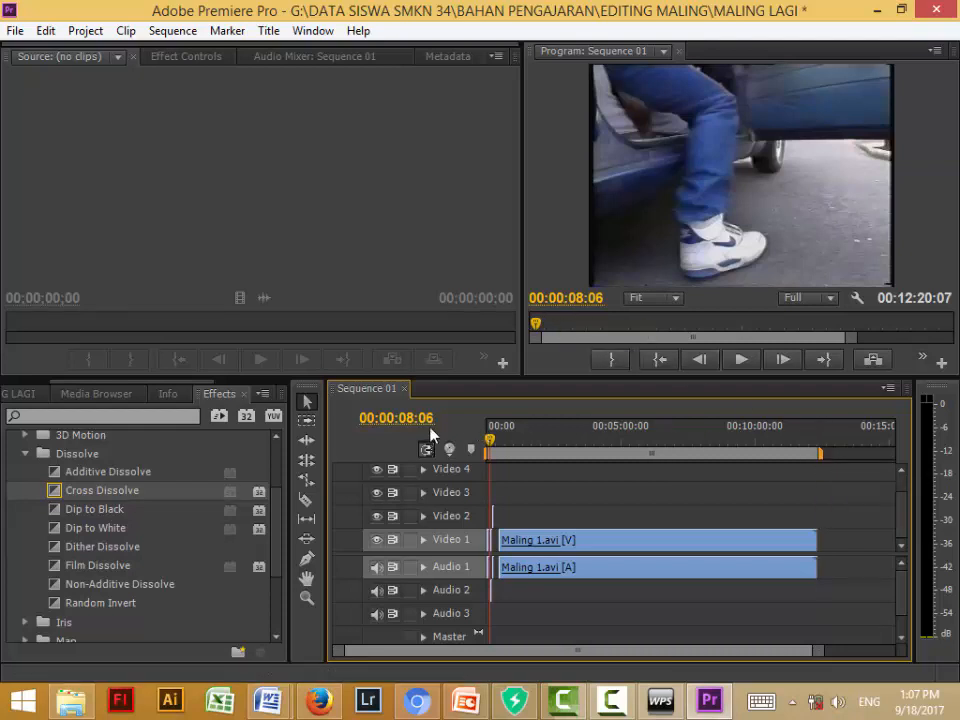
pyautogui.moveTo(492, 440); pyautogui.dragTo(817, 441)
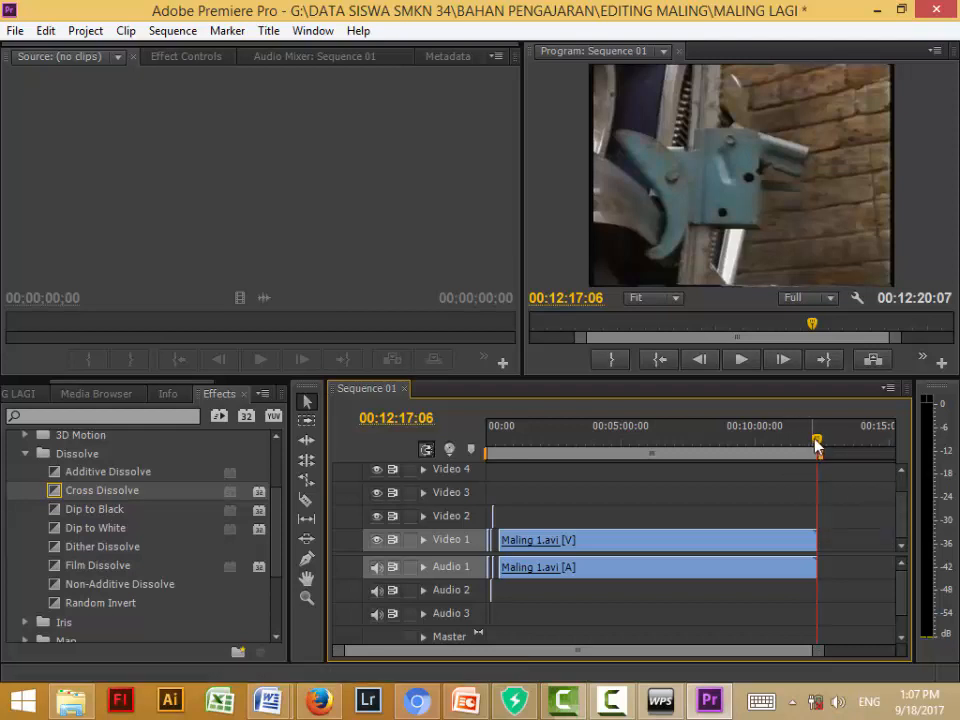
# Step: Scrub back from the last clip's end to the opening minutes and look for the one-minute mark around 00:01:01:00
pyautogui.moveTo(819, 445); pyautogui.dragTo(799, 441)
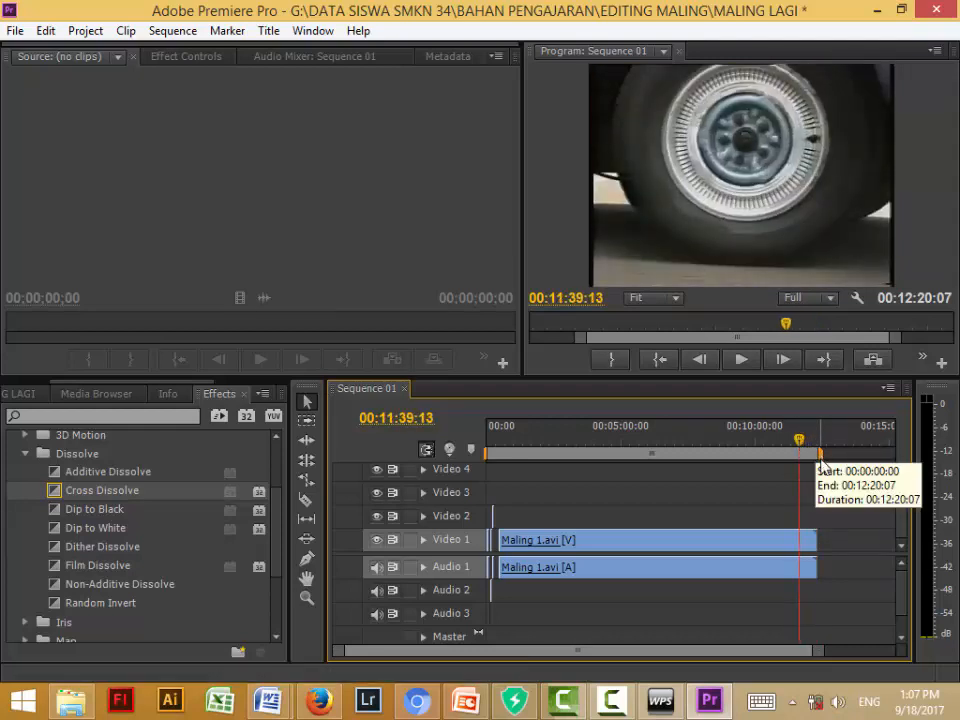
pyautogui.moveTo(816, 652); pyautogui.dragTo(770, 652)
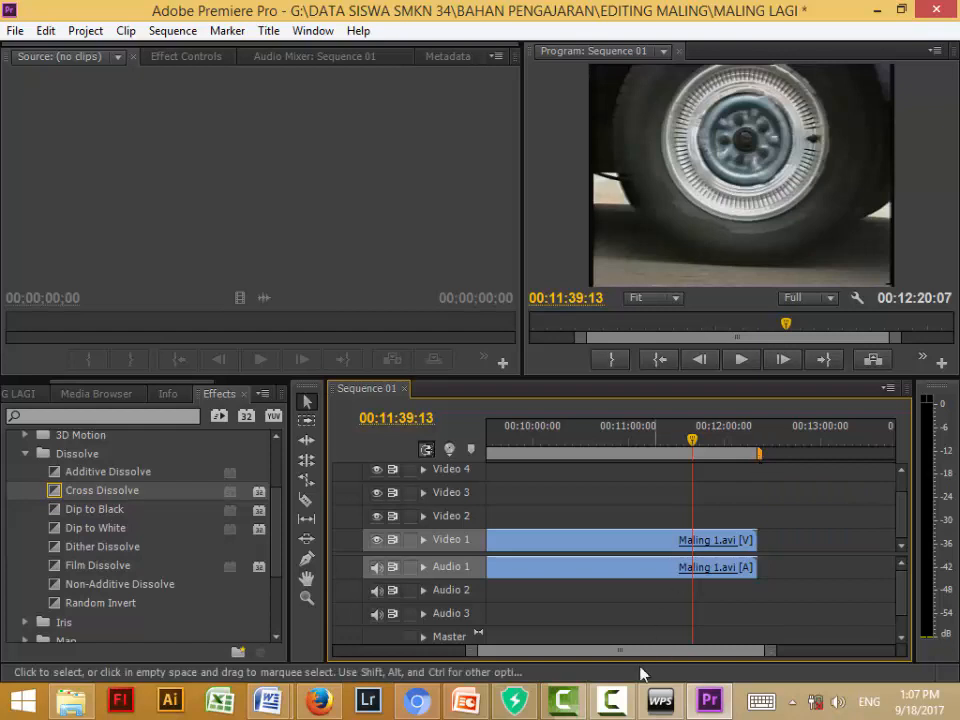
pyautogui.moveTo(471, 653); pyautogui.dragTo(332, 665)
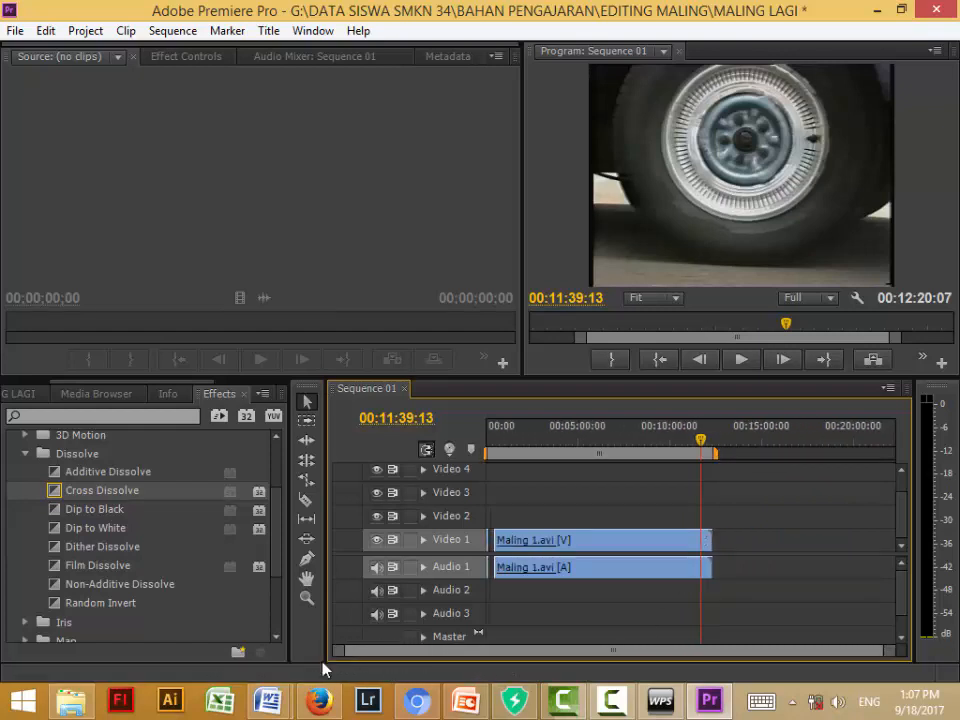
pyautogui.click(697, 445)
pyautogui.moveTo(697, 445); pyautogui.dragTo(500, 460)
pyautogui.moveTo(885, 656); pyautogui.dragTo(598, 651)
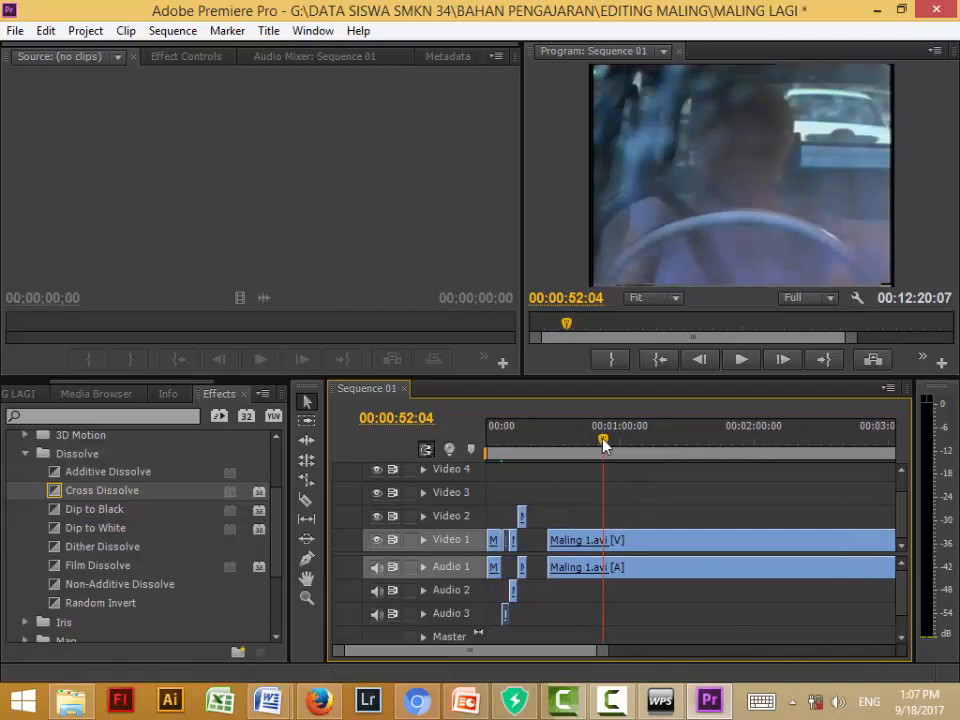
pyautogui.moveTo(603, 440); pyautogui.dragTo(624, 452)
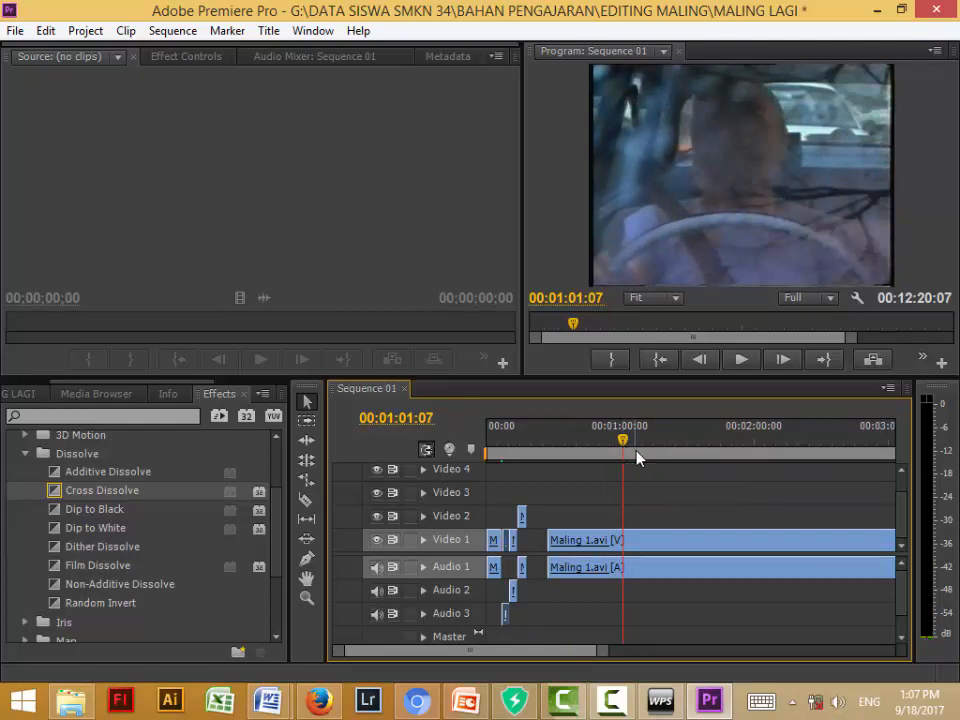
pyautogui.press('Left')
pyautogui.press('Left')
pyautogui.press('Left')
pyautogui.press('Left')
pyautogui.press('Left')
pyautogui.press('Left')
pyautogui.press('Left')
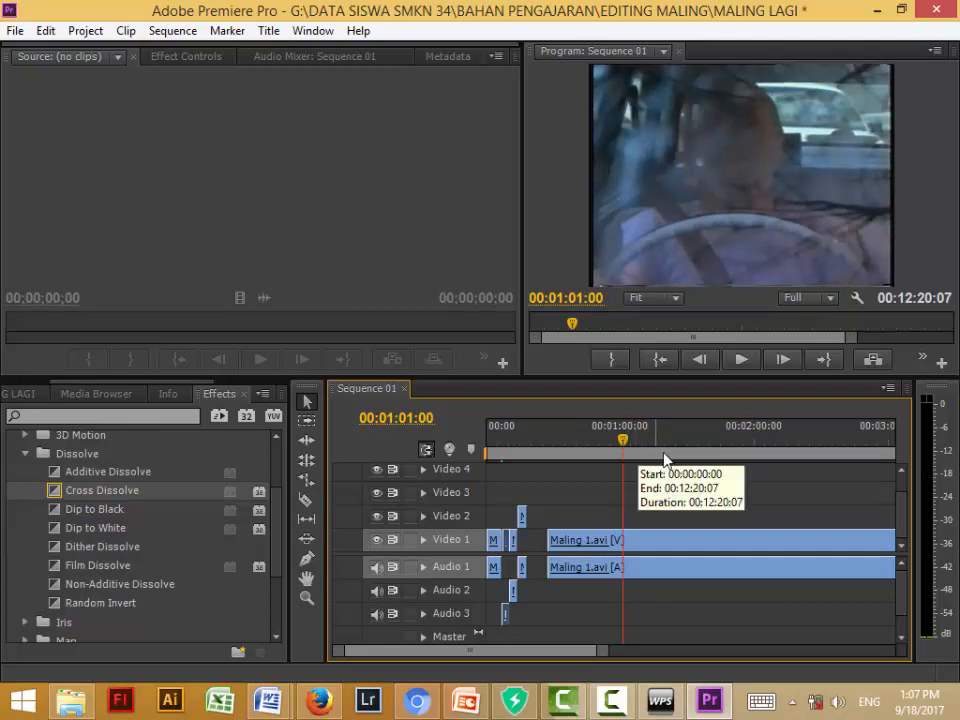
pyautogui.click(667, 457)
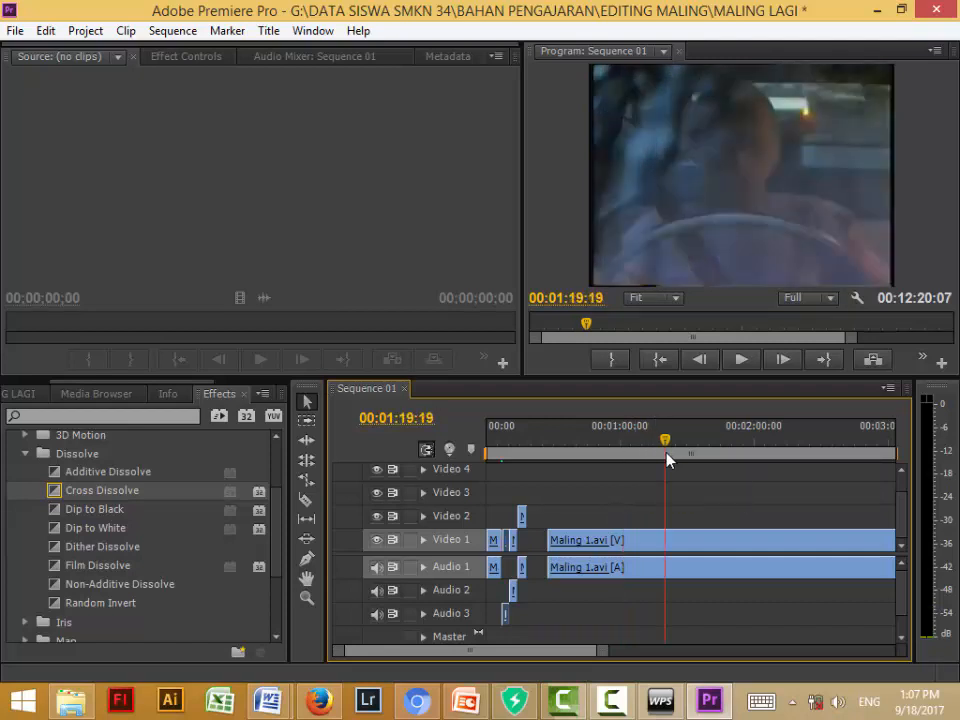
# Step: Place the playhead at 00:01:00:00 and shorten the work area so it ends there
pyautogui.moveTo(896, 459); pyautogui.dragTo(718, 455)
pyautogui.moveTo(875, 447); pyautogui.dragTo(615, 446)
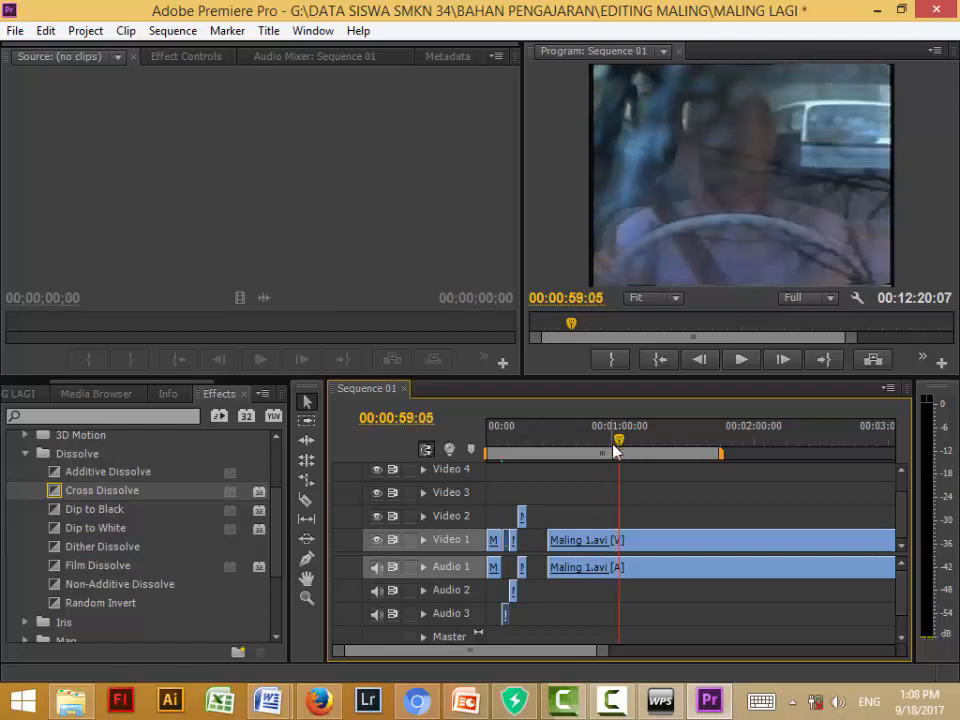
pyautogui.press('Right')
pyautogui.press('Right')
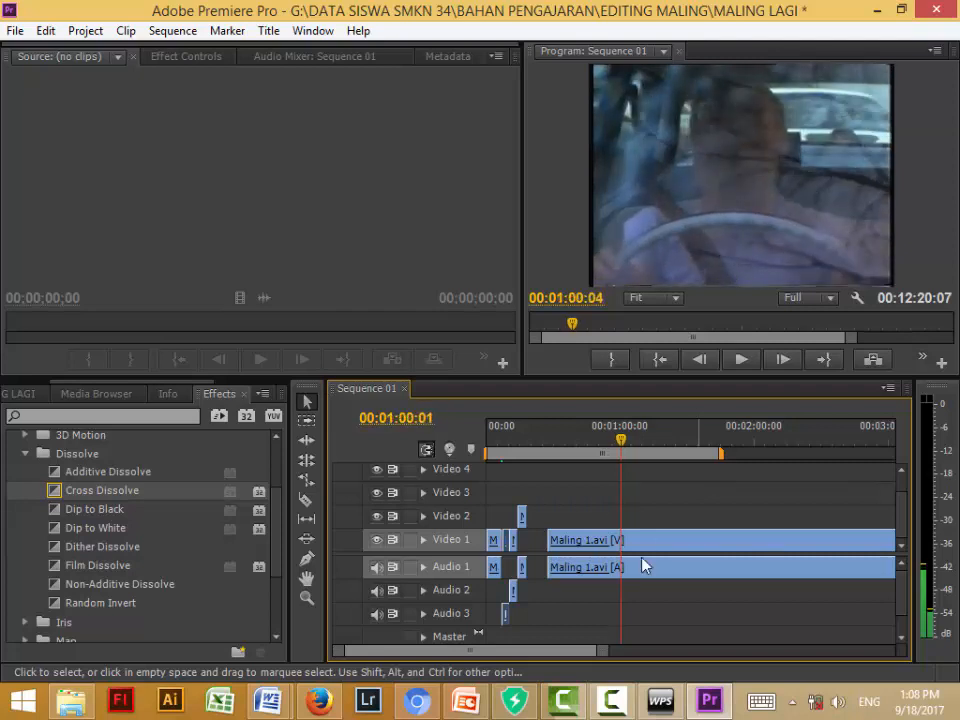
pyautogui.press('space')
pyautogui.press('Left')
pyautogui.press('Left')
pyautogui.press('Left')
pyautogui.press('Left')
pyautogui.press('Left')
pyautogui.press('Left')
pyautogui.press('Left')
pyautogui.press('Left')
pyautogui.press('Left')
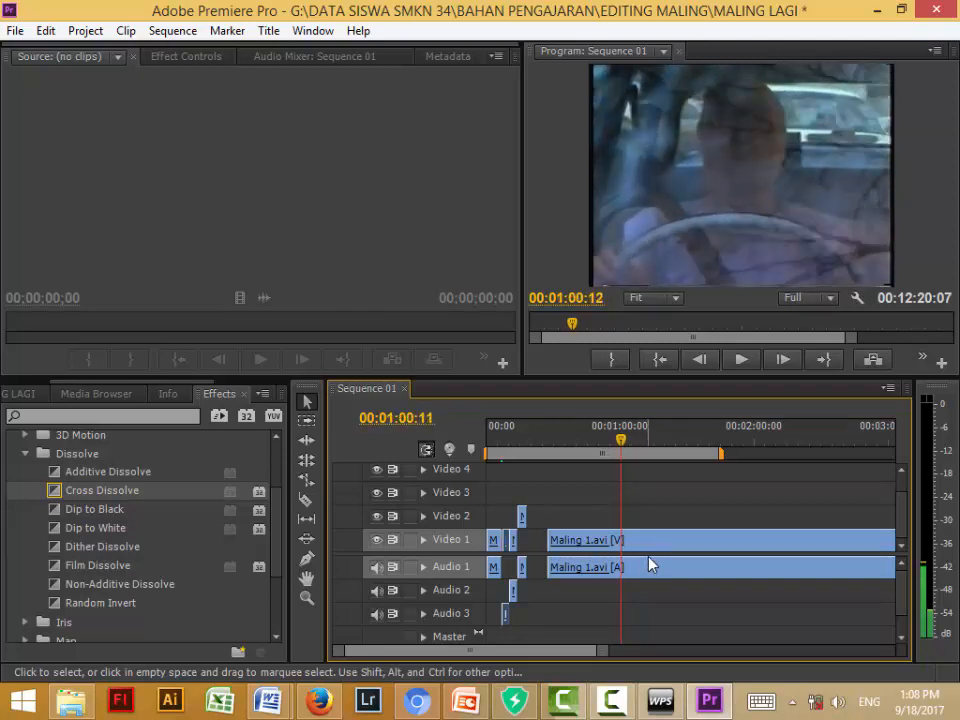
pyautogui.press('Left')
pyautogui.press('Left')
pyautogui.press('Left')
pyautogui.press('Left')
pyautogui.press('Left')
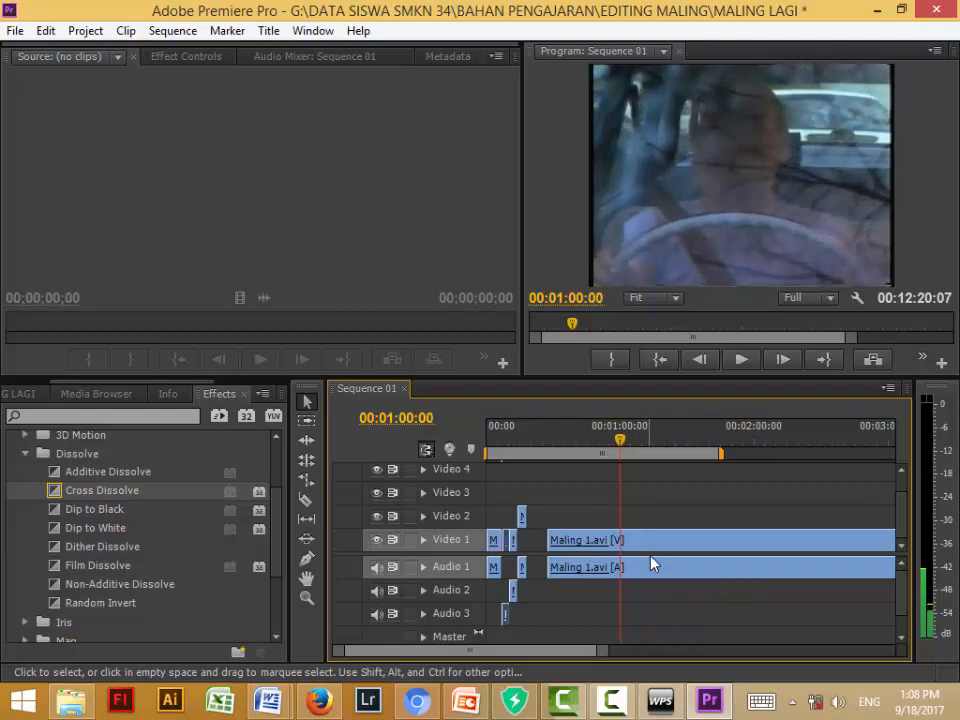
pyautogui.press('Left')
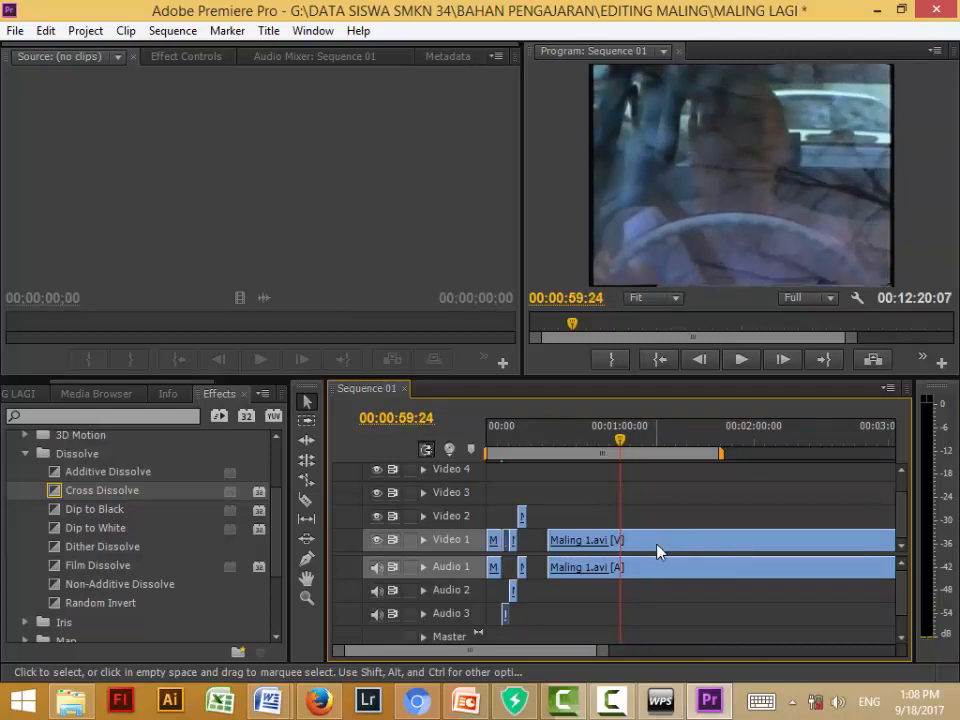
pyautogui.press('Right')
pyautogui.moveTo(725, 462); pyautogui.dragTo(628, 470)
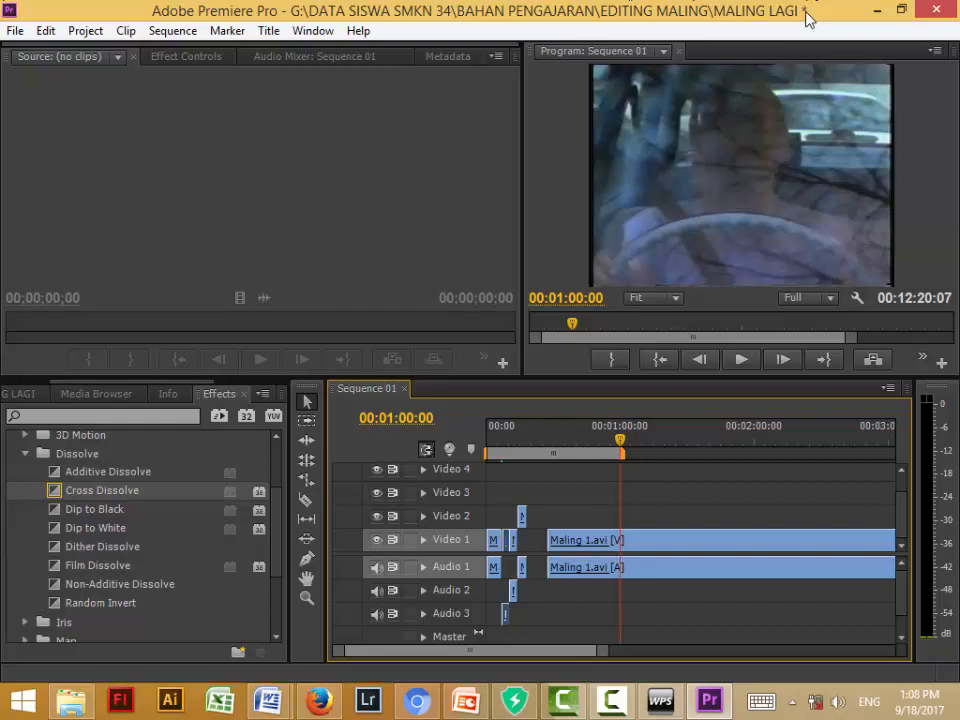
# Step: Return the playhead to the start of the sequence after a brief playback and save the project
pyautogui.press('Home')
pyautogui.press('space')
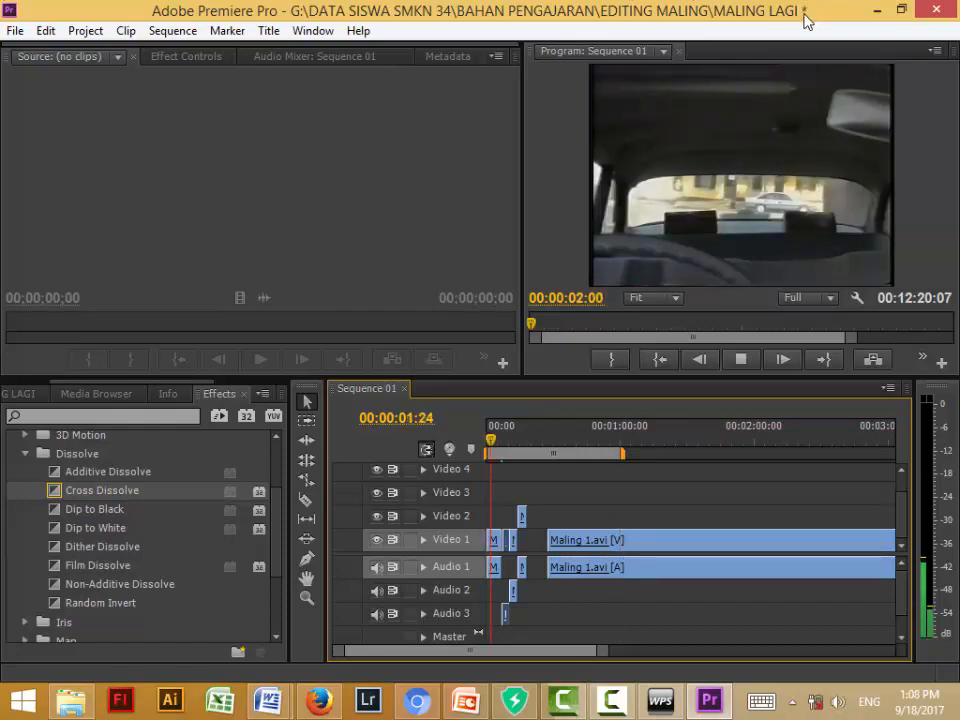
pyautogui.press('Home')
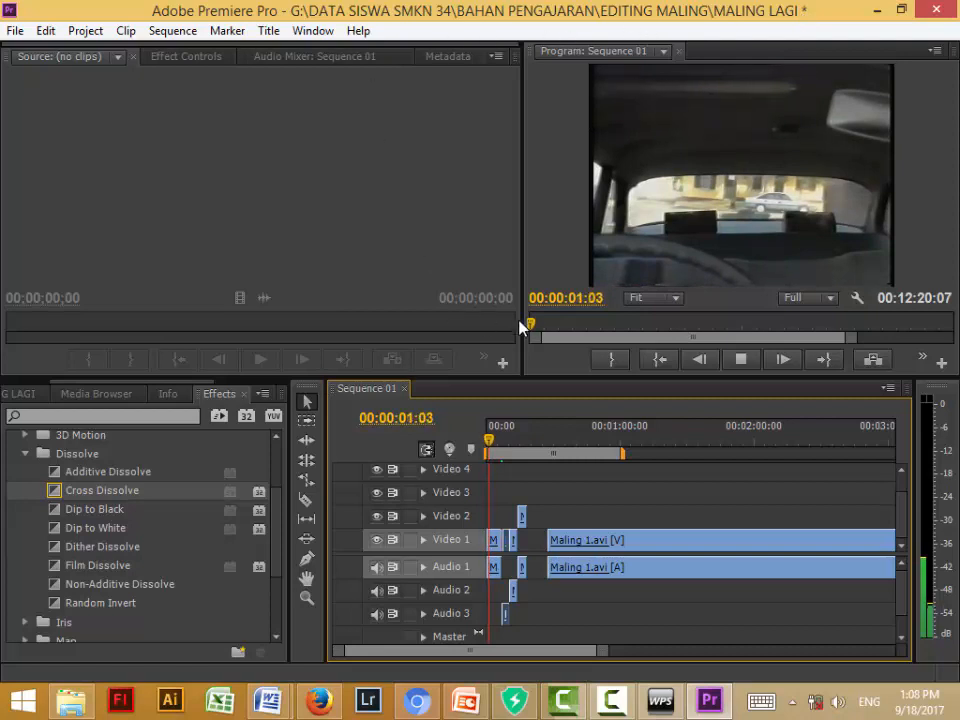
pyautogui.click(740, 359)
pyautogui.moveTo(489, 447); pyautogui.dragTo(466, 435)
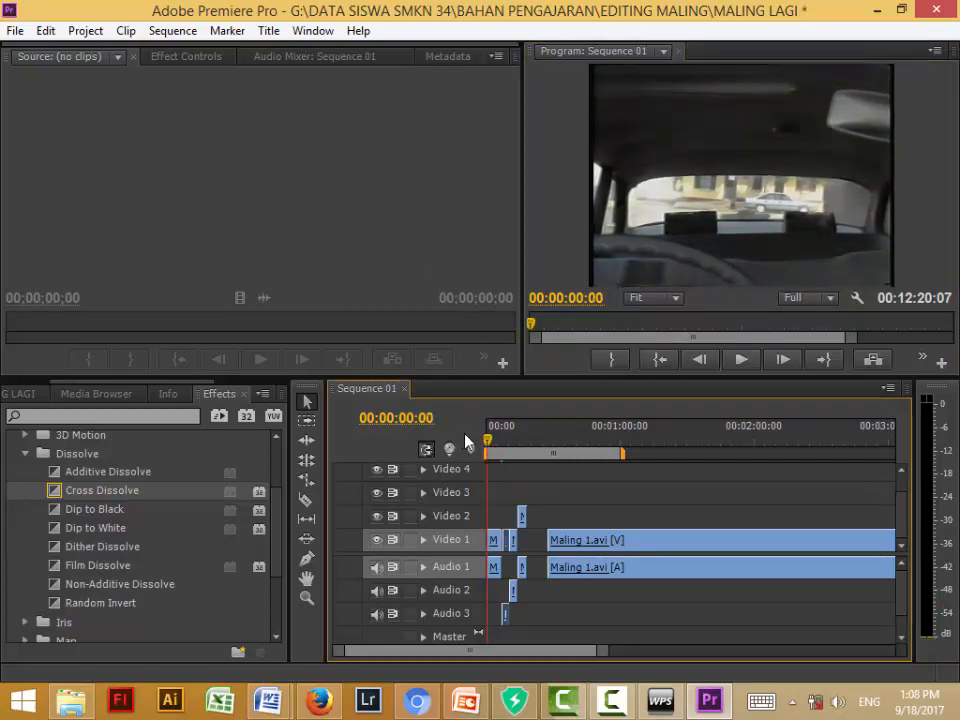
pyautogui.hotkey('ctrl', 's')
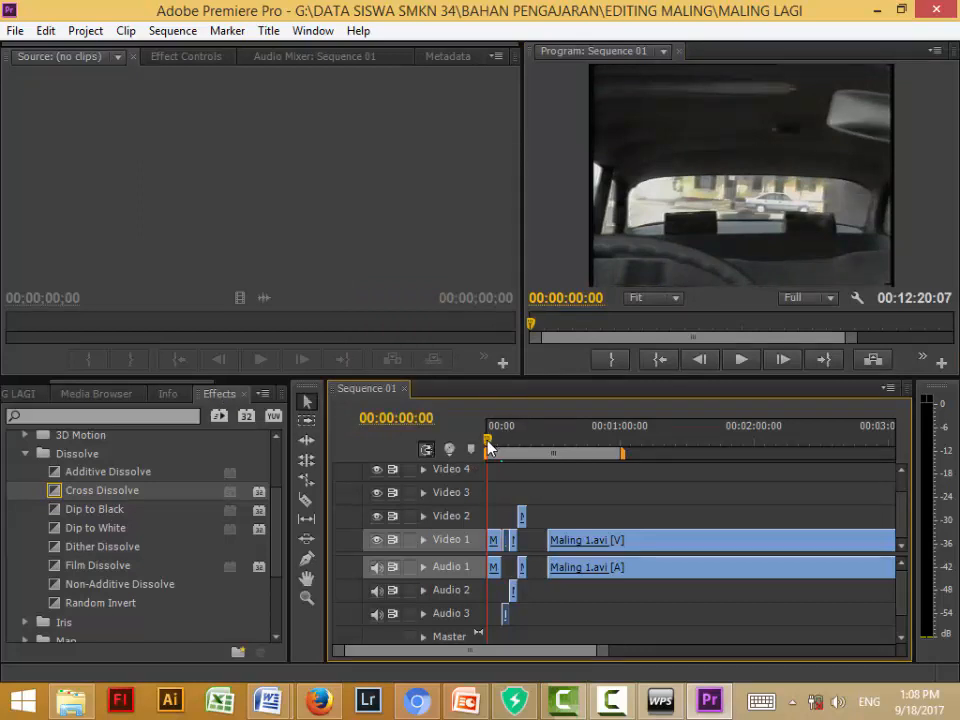
# Step: Open the media export settings for Sequence 01's work area and set the format to H.264
pyautogui.click(9, 34)
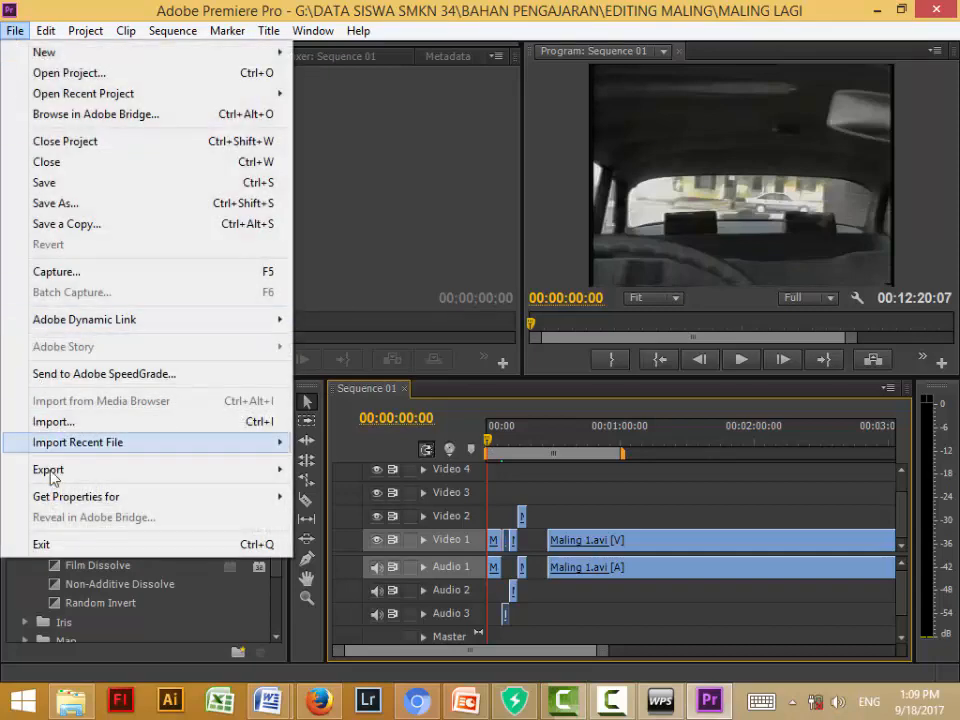
pyautogui.moveTo(52, 482)
pyautogui.click(324, 468)
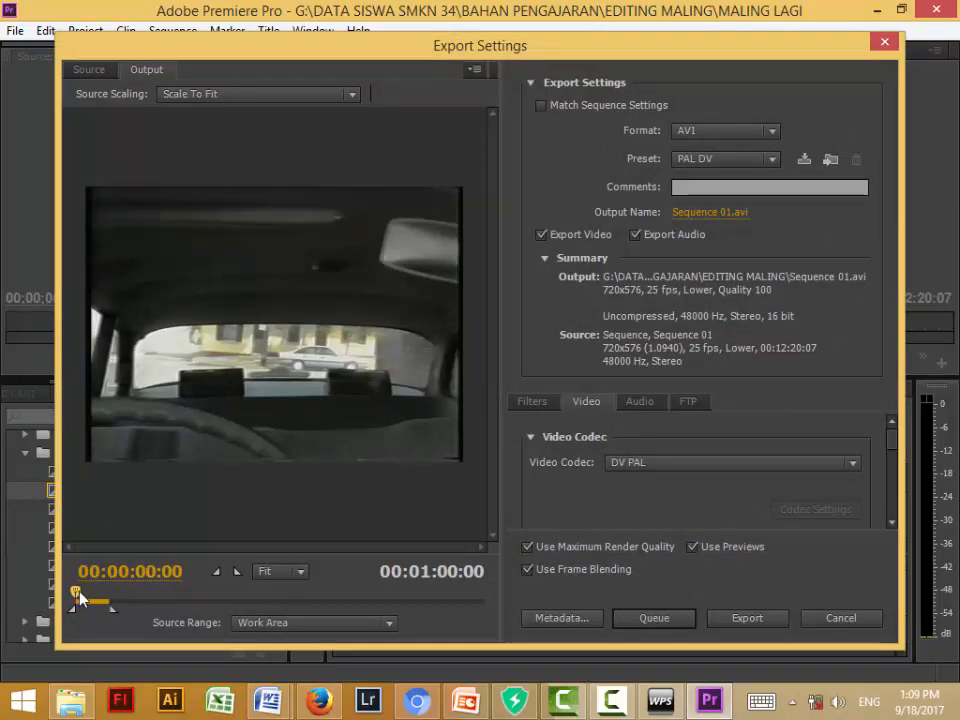
pyautogui.moveTo(78, 598)
pyautogui.mouseDown()
pyautogui.moveTo(117, 603)
pyautogui.moveTo(62, 610)
pyautogui.mouseUp()
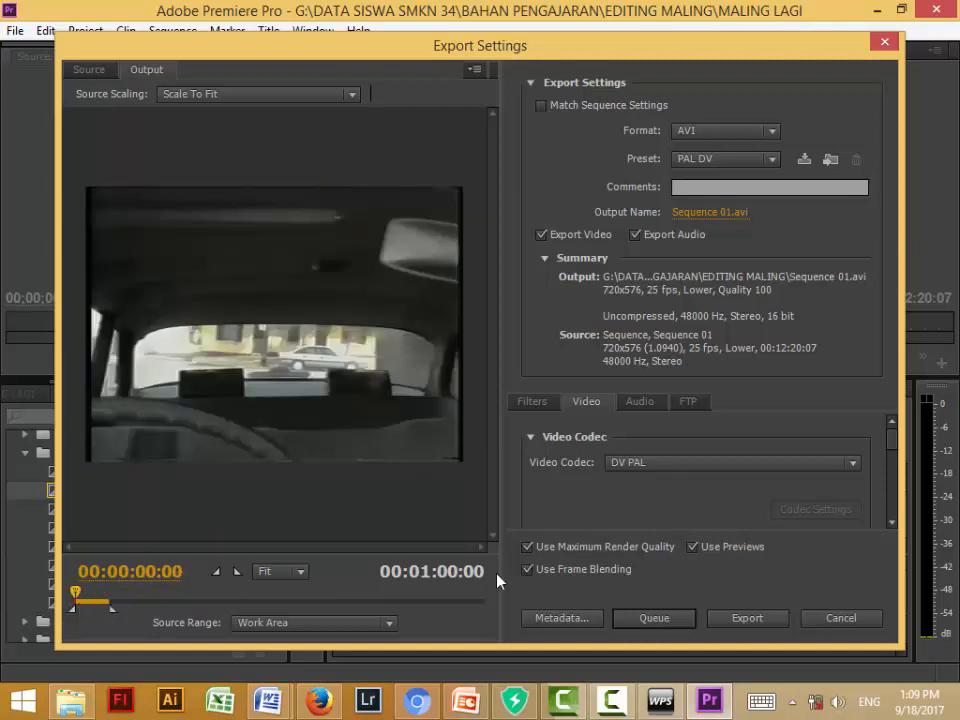
pyautogui.click(773, 133)
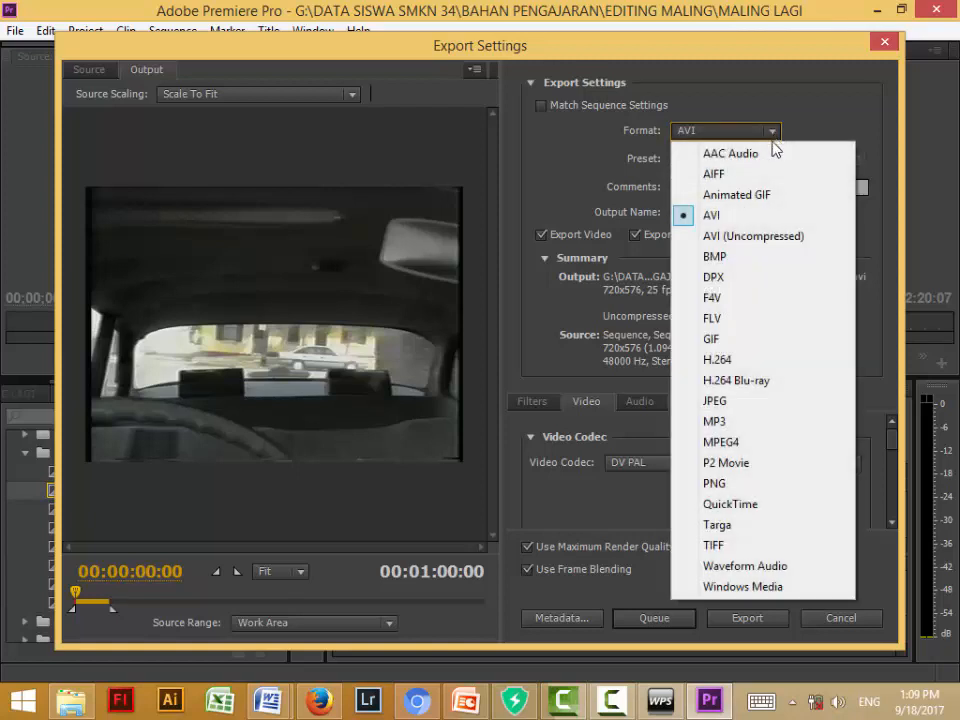
pyautogui.click(727, 359)
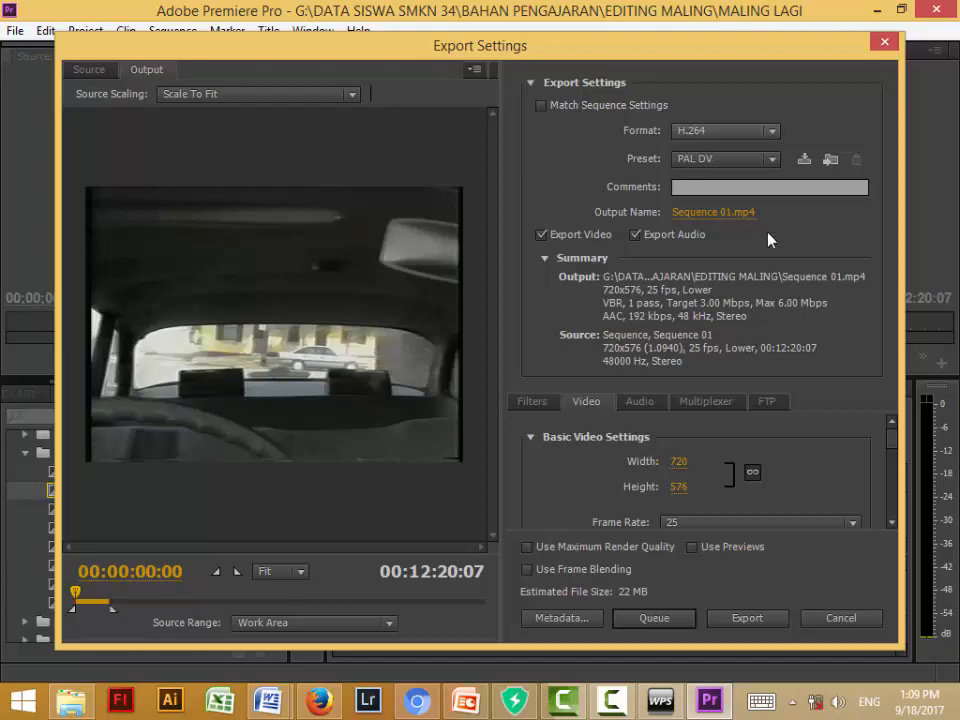
# Step: Enable Use Maximum Render Quality and Use Frame Blending for the H.264 export
pyautogui.click(774, 162)
pyautogui.click(776, 166)
pyautogui.click(527, 548)
pyautogui.click(528, 570)
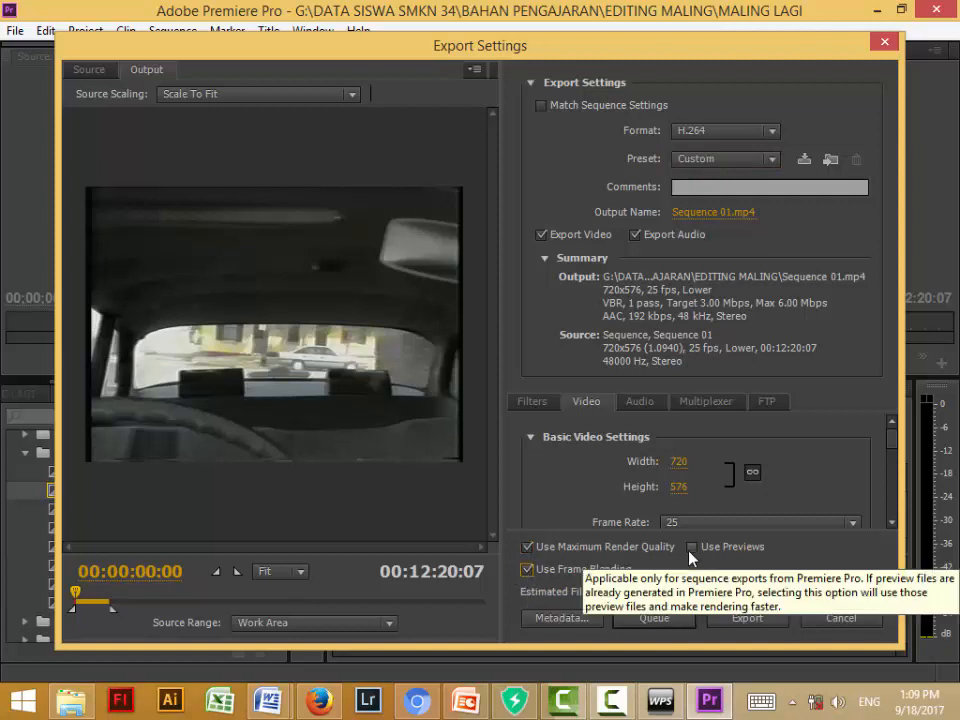
# Step: Name the output file TES 60 DETIK in the EDITING MALING folder and export it
pyautogui.click(709, 215)
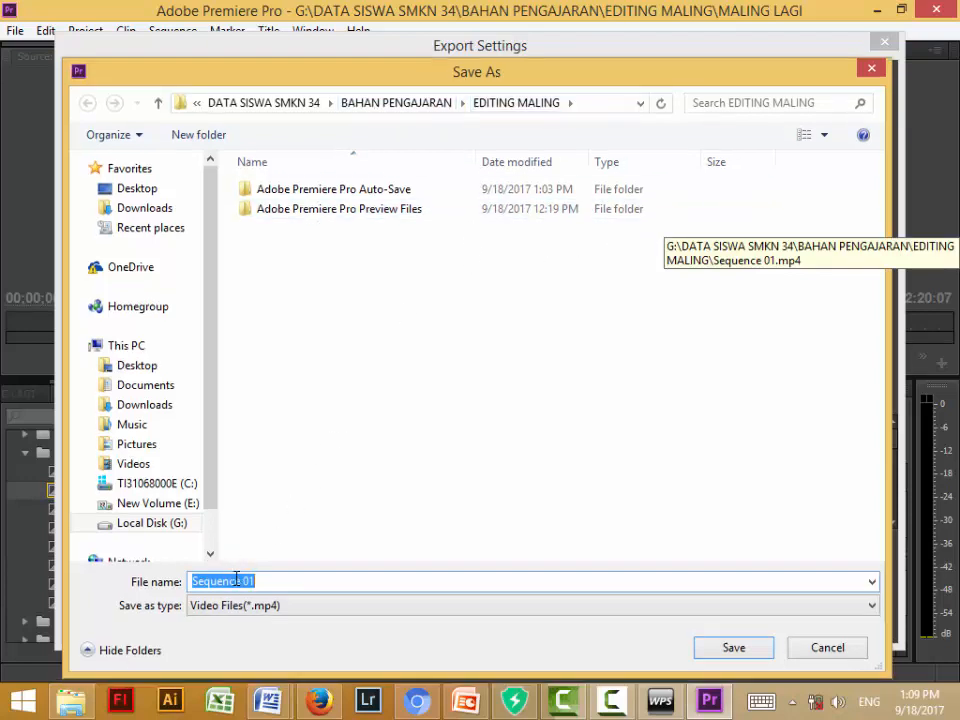
pyautogui.write('TES ')
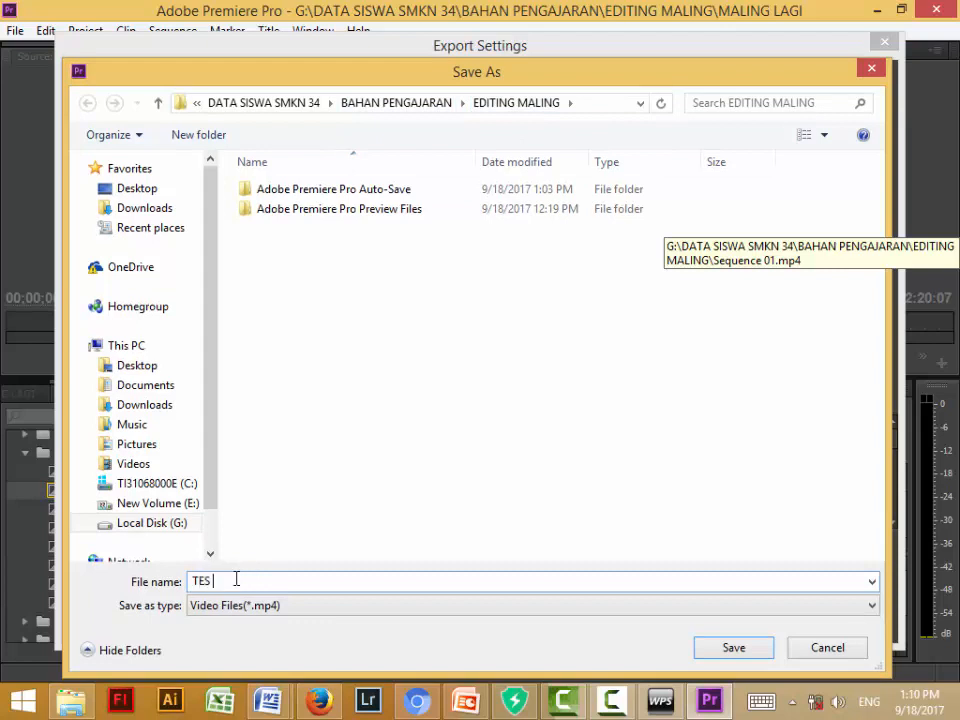
pyautogui.write('60 DETIK')
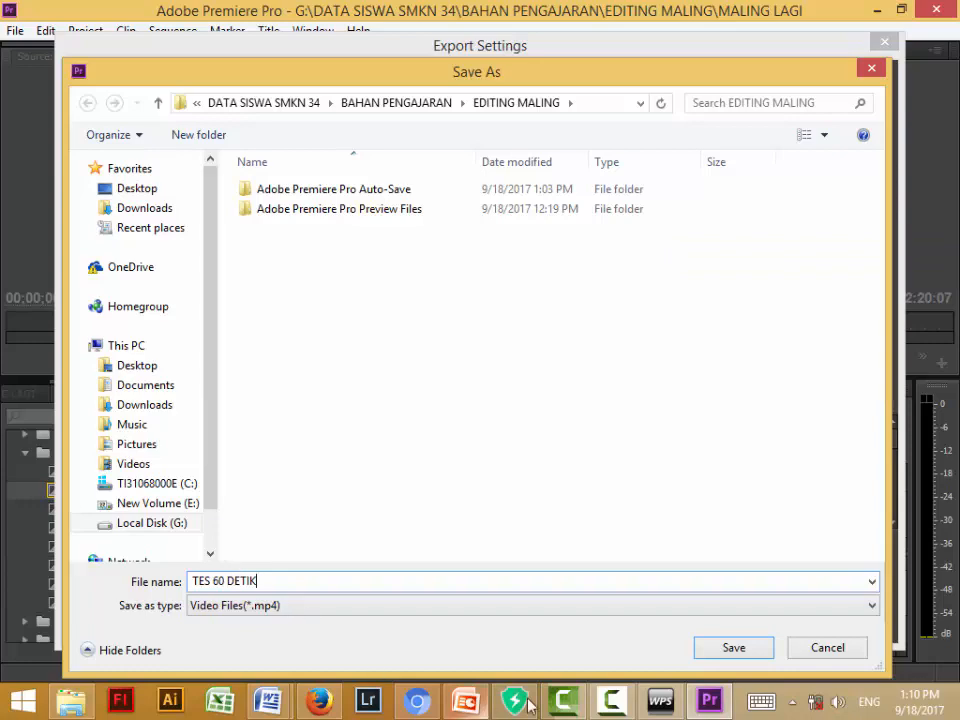
pyautogui.click(720, 648)
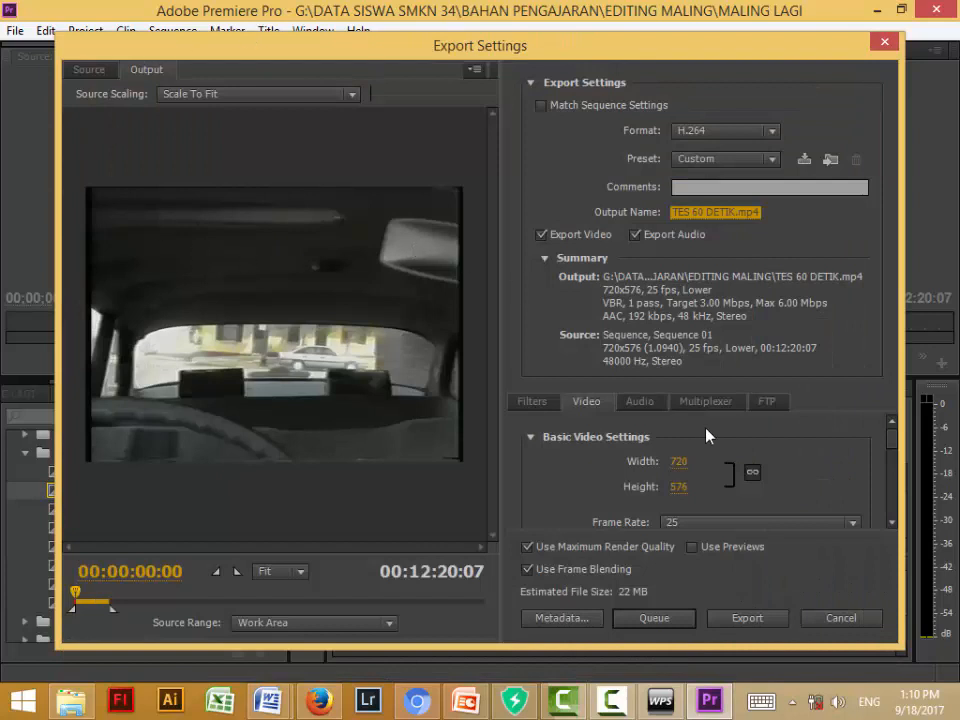
pyautogui.click(749, 619)
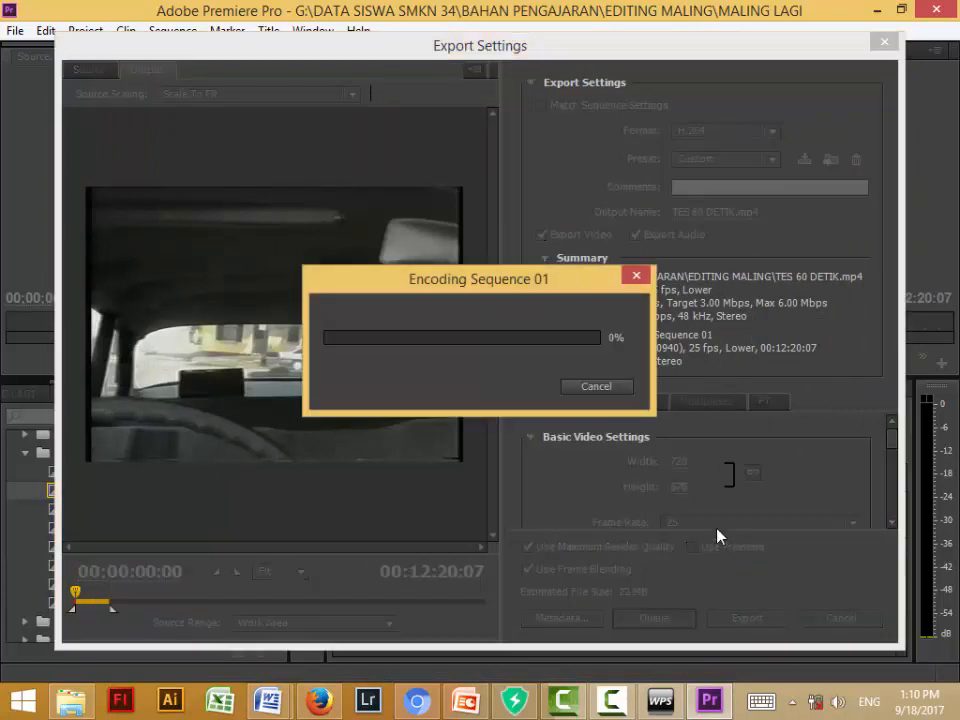
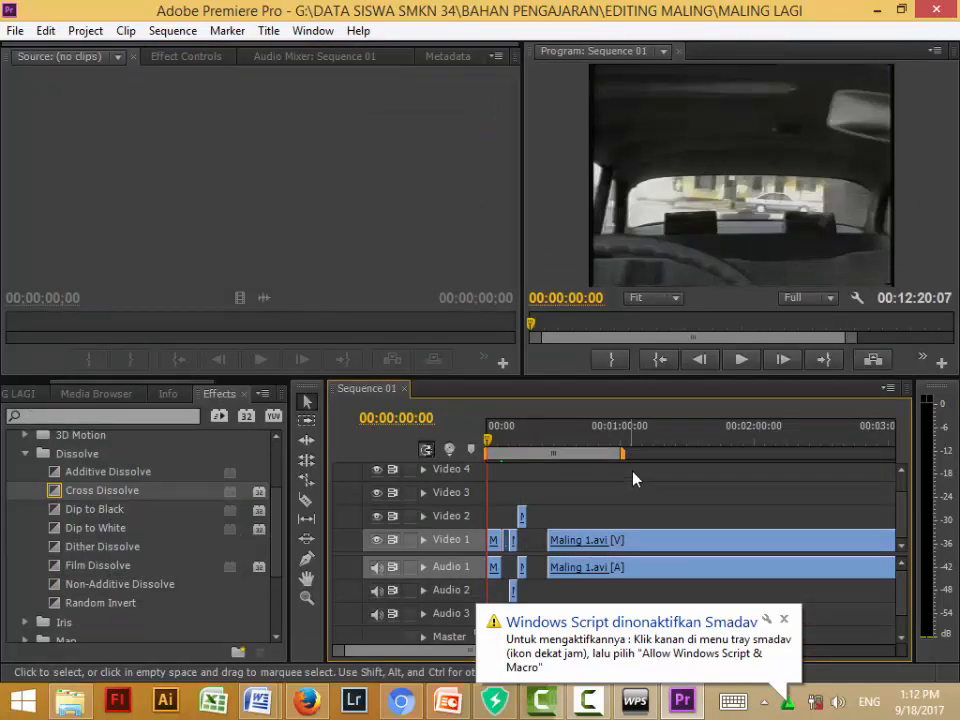
# Step: Switch to File Explorer and open the exported TES 60 DETIK video from G:\DATA SISWA SMKN 34\BAHAN PENGAJARAN\EDITING MALING
pyautogui.click(875, 10)
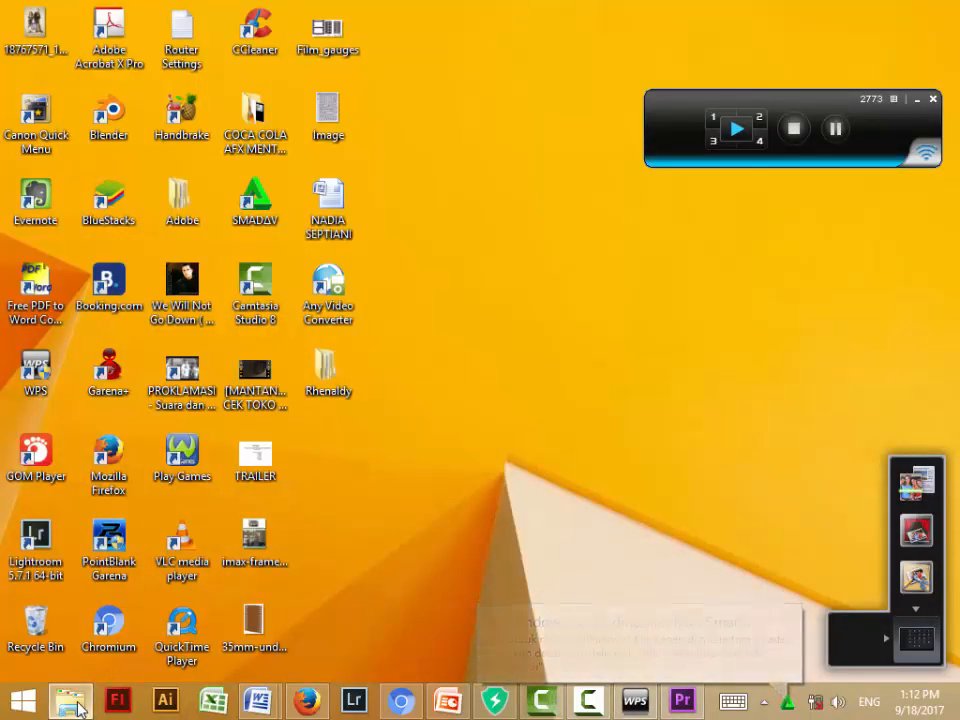
pyautogui.click(72, 703)
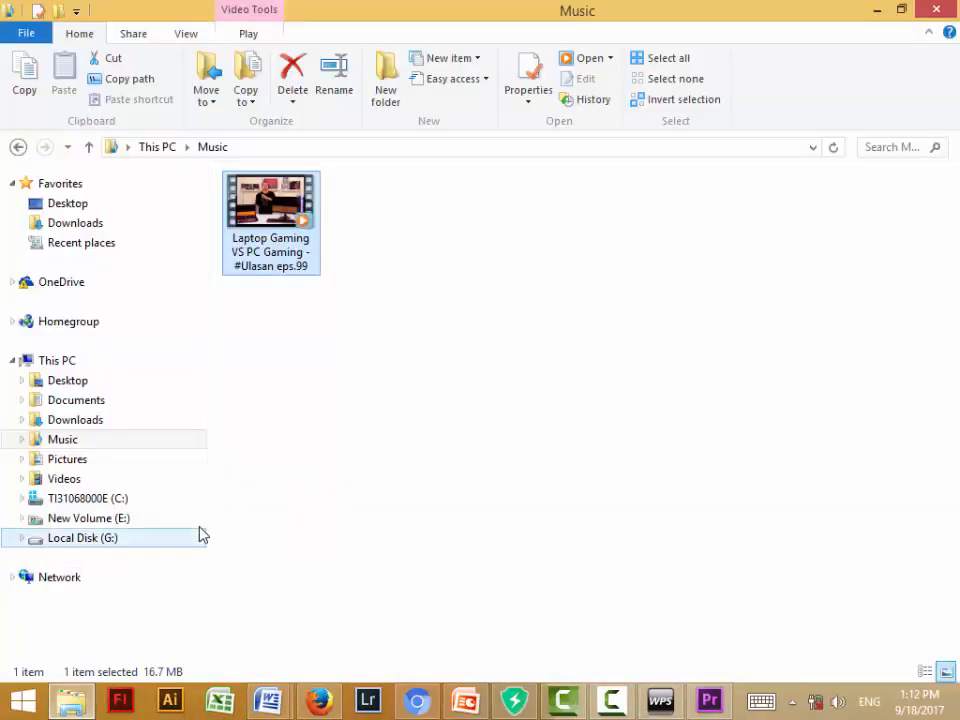
pyautogui.click(115, 541)
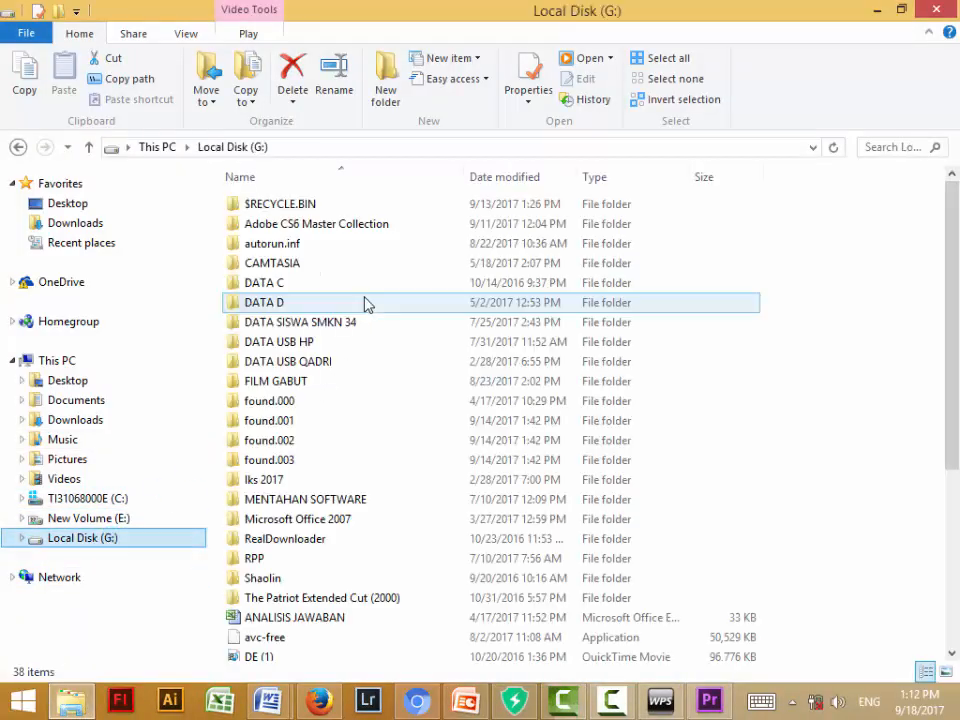
pyautogui.doubleClick(316, 324)
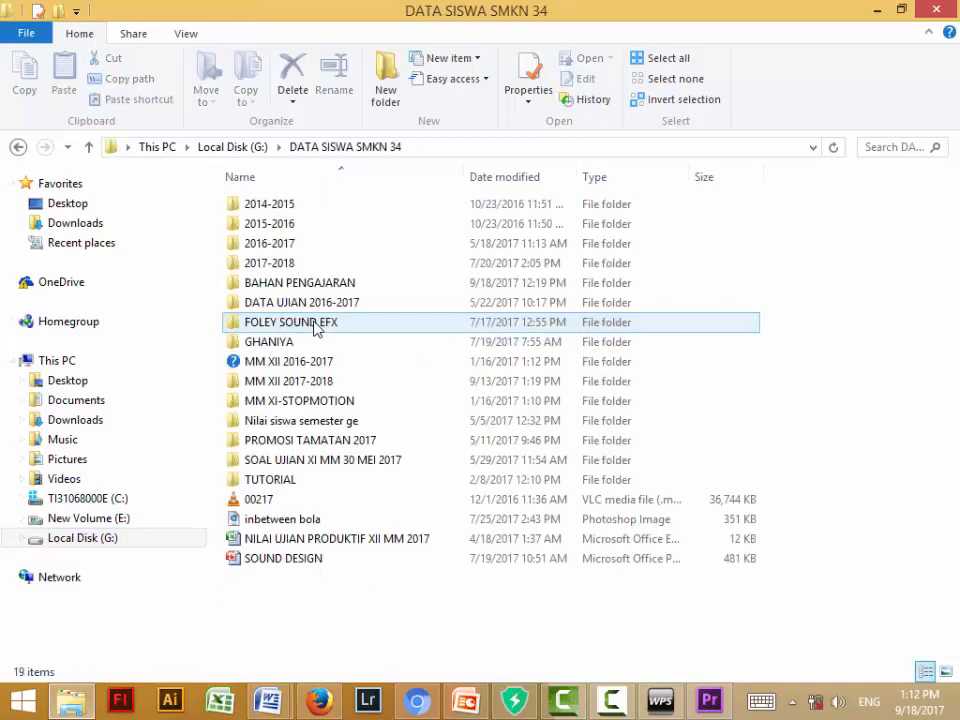
pyautogui.doubleClick(311, 285)
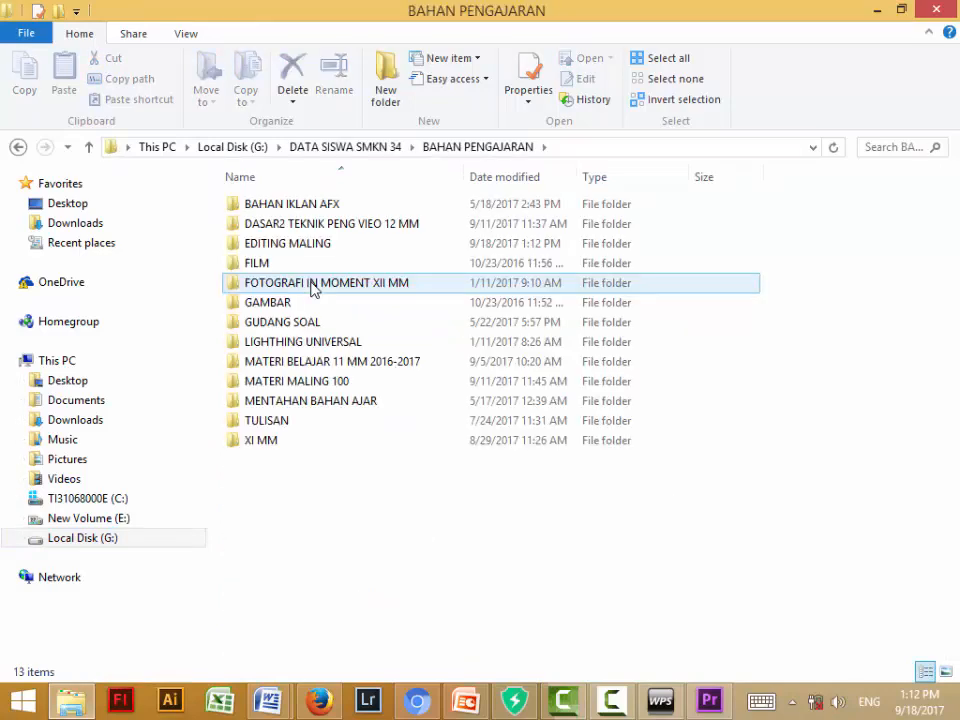
pyautogui.doubleClick(315, 245)
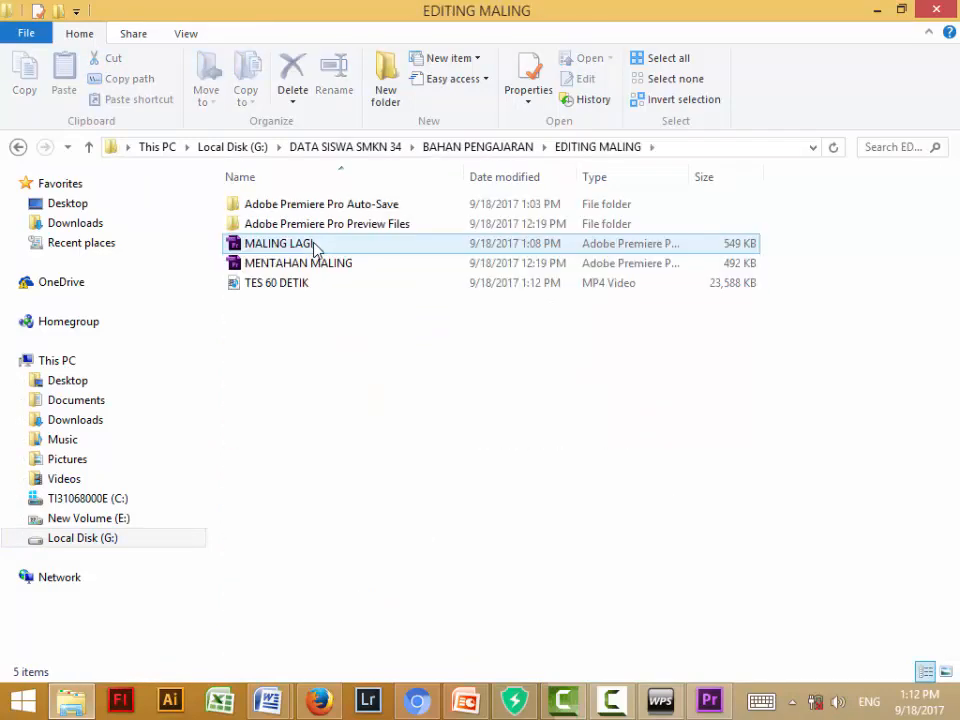
pyautogui.click(287, 294)
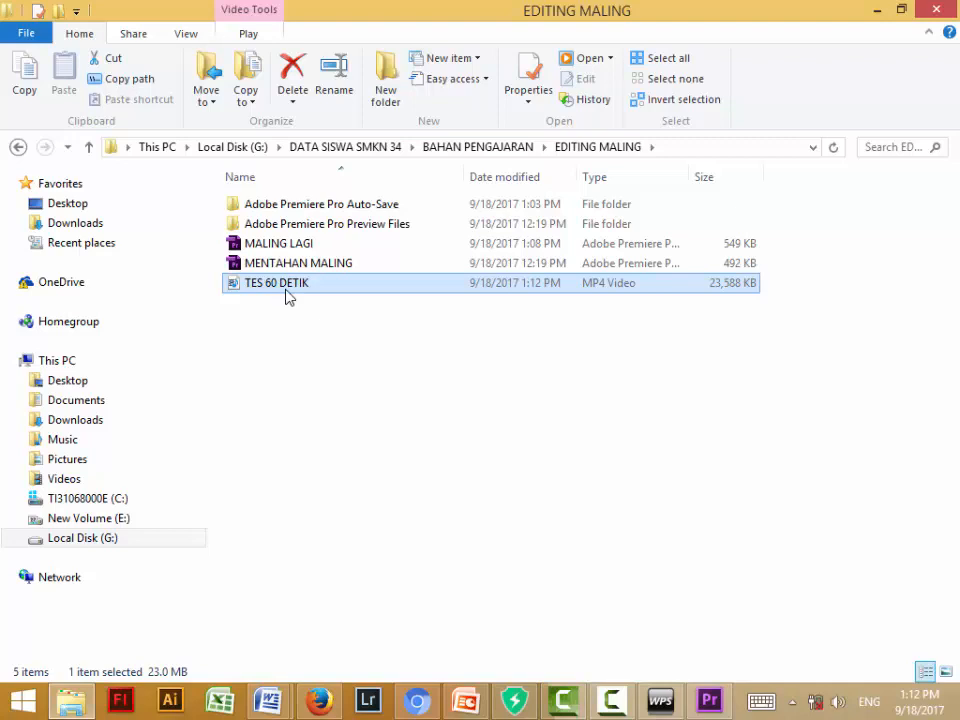
pyautogui.doubleClick(287, 294)
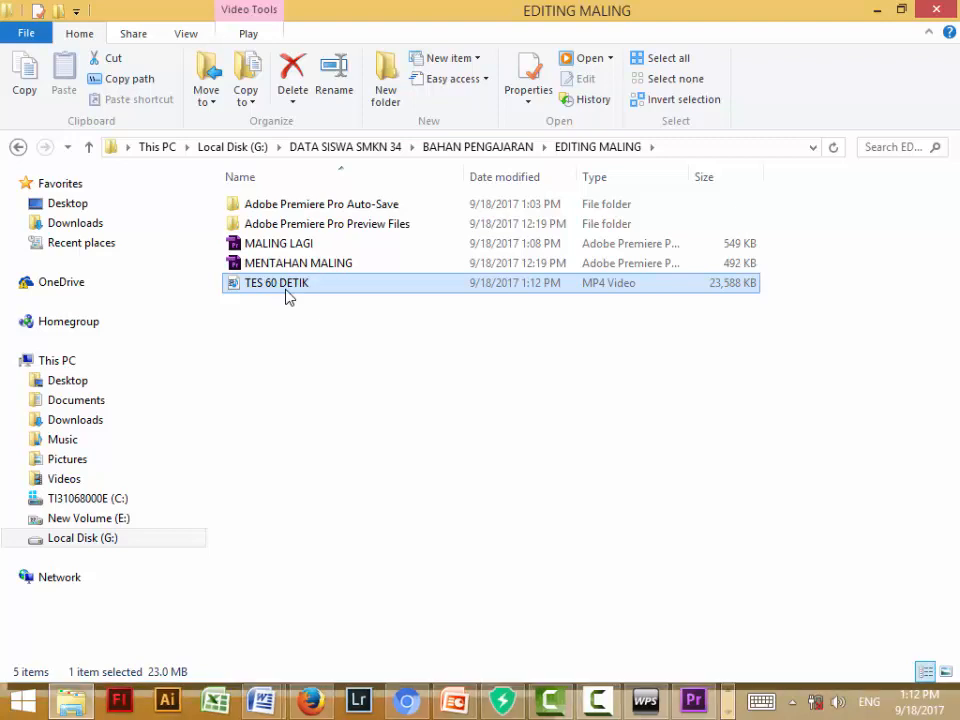